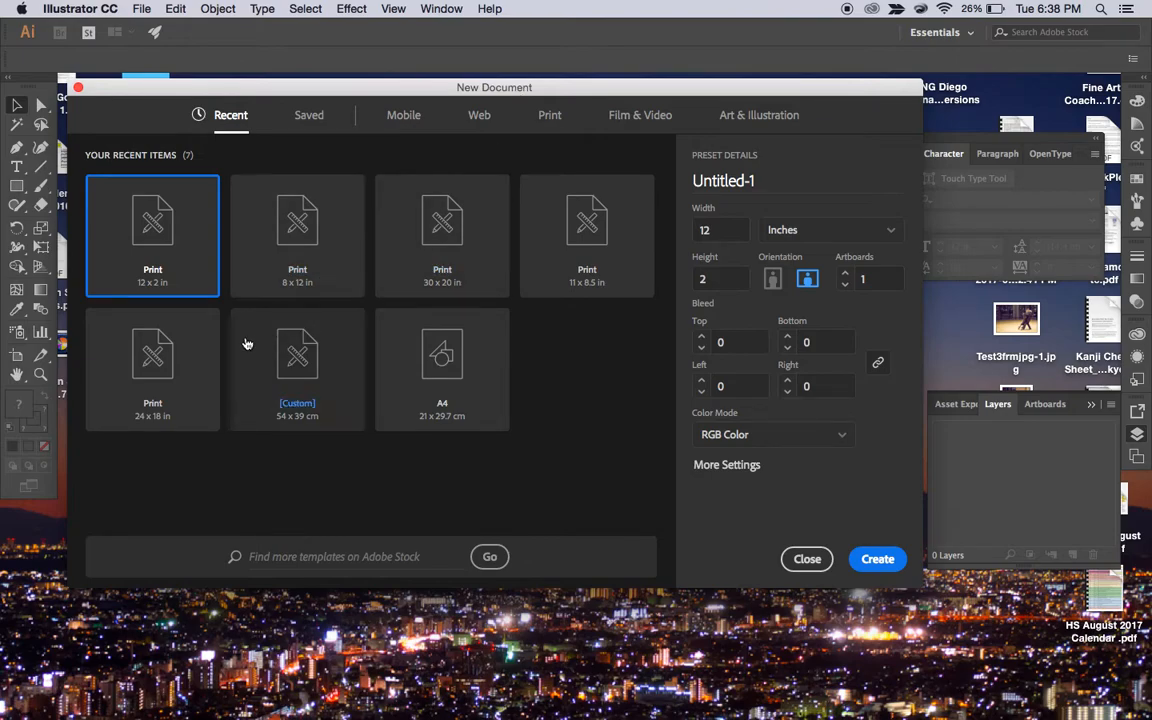
Create a 24 x 18 in landscape print document in CMYK Color and show the rulers.
left_click(184, 415)
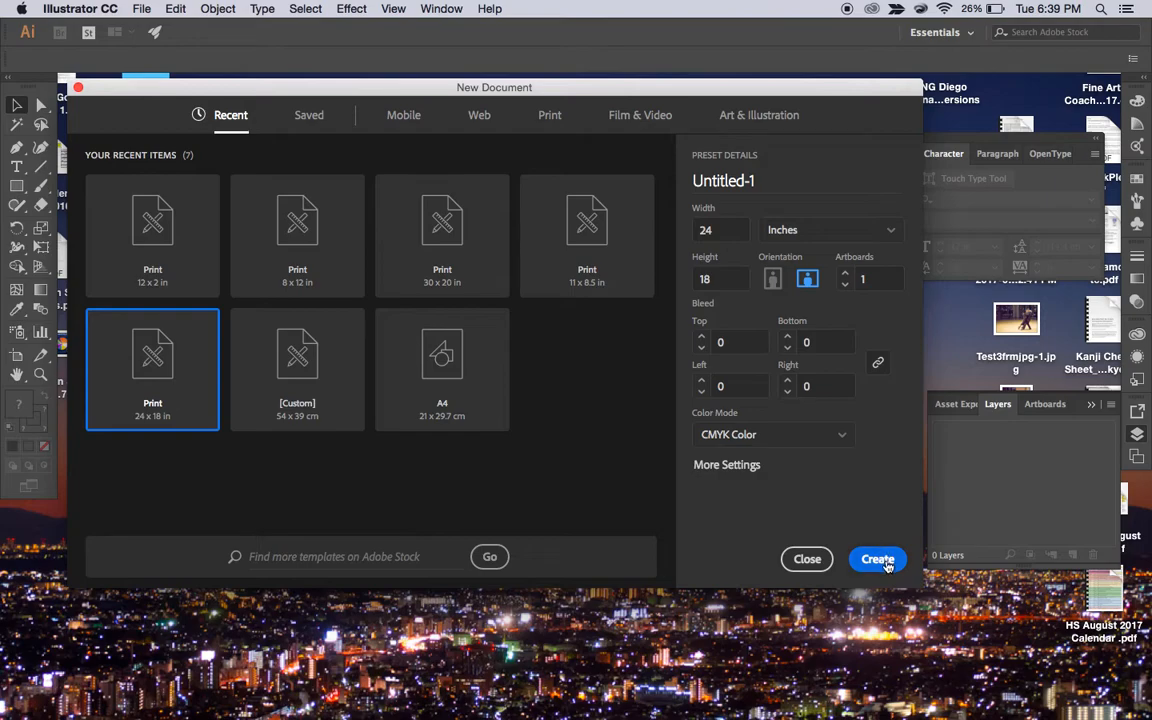
key("Return")
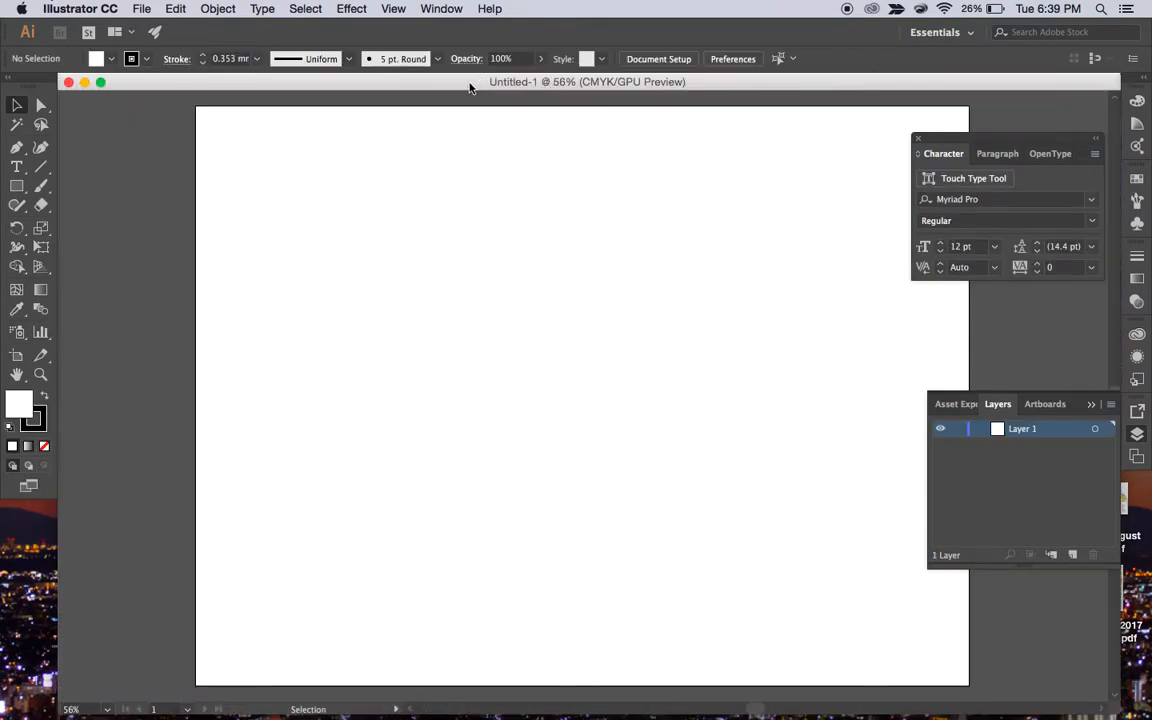
left_click_drag(469, 88, 449, 82)
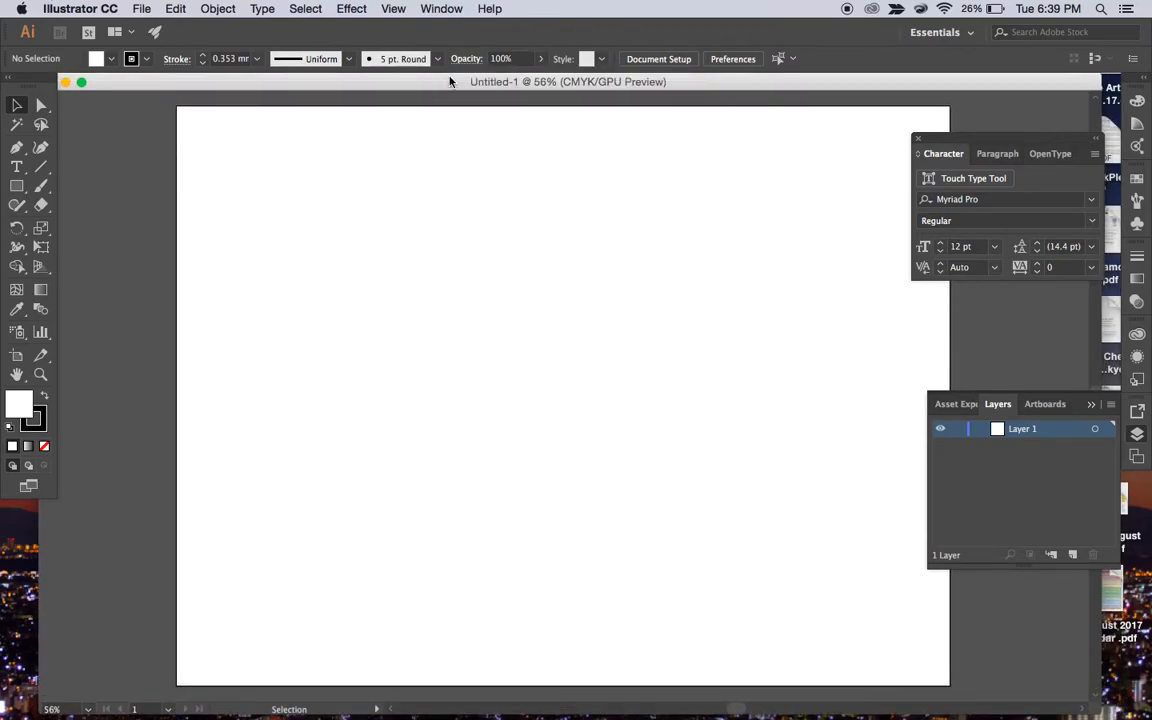
key("super+r")
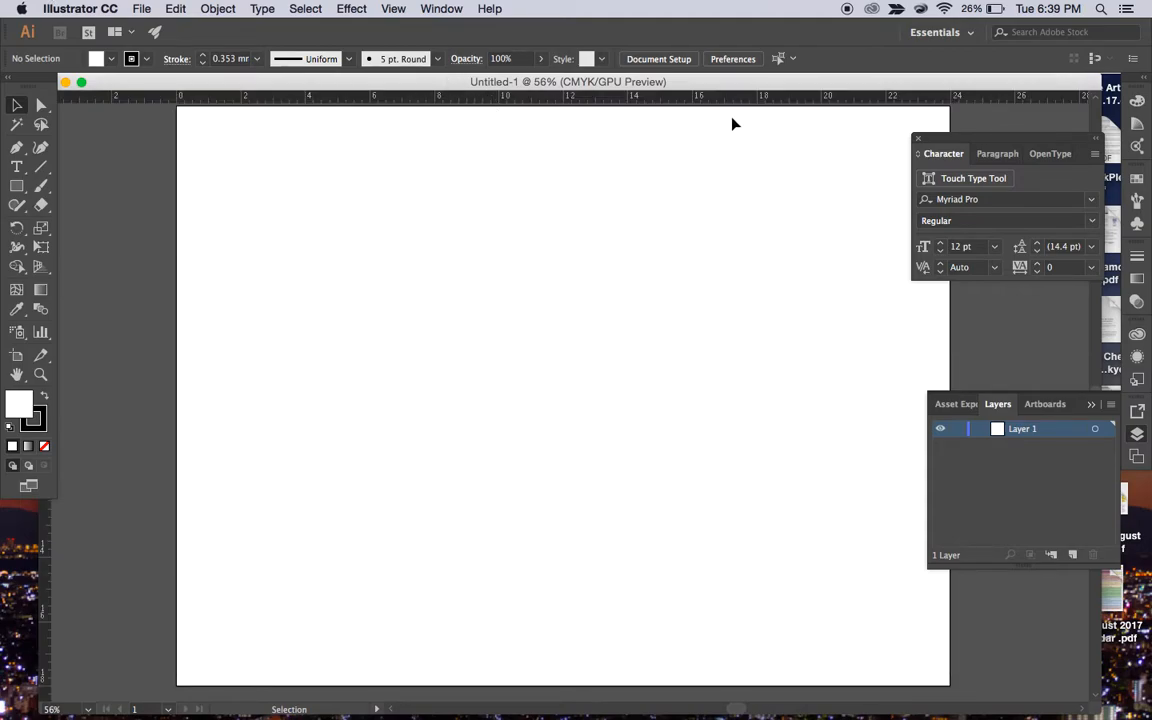
Examine the ruler divisions and the artboard's left edge at several magnifications up to 400%, then view the document at actual size.
key("super+equal")
key("super+equal")
key("super+equal")
key("super+equal")
key("super+equal")
key("super+equal")
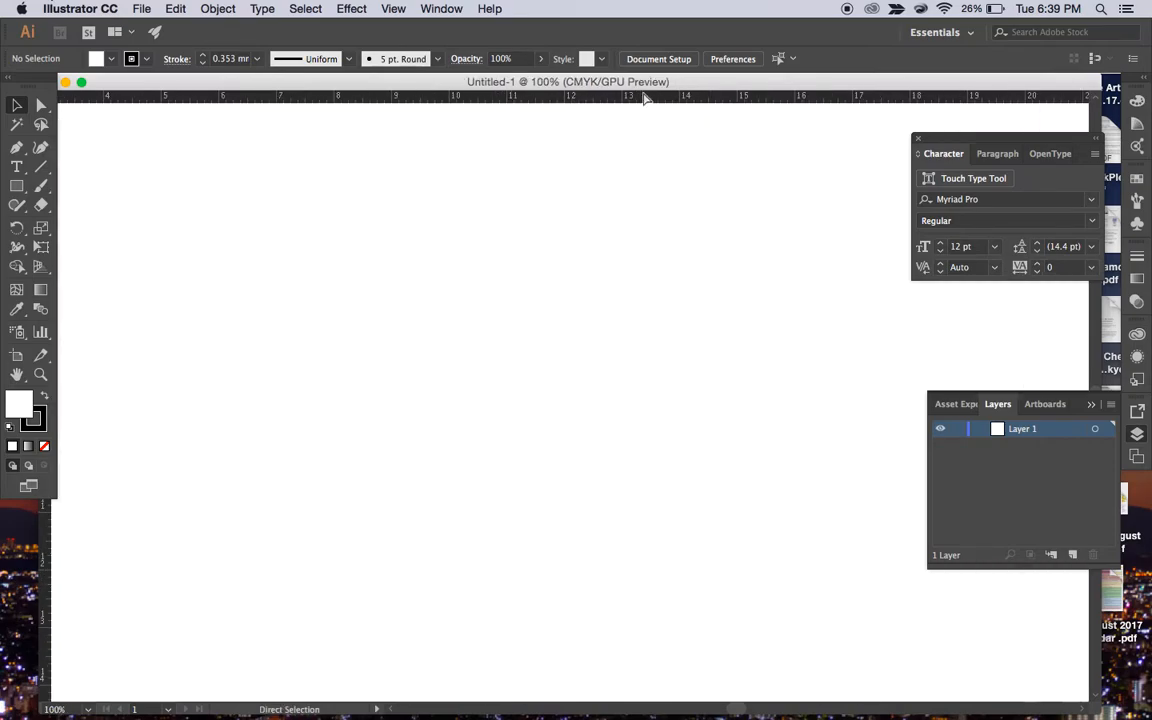
scroll(452, 272, "left", 10)
scroll(452, 272, "left", 20)
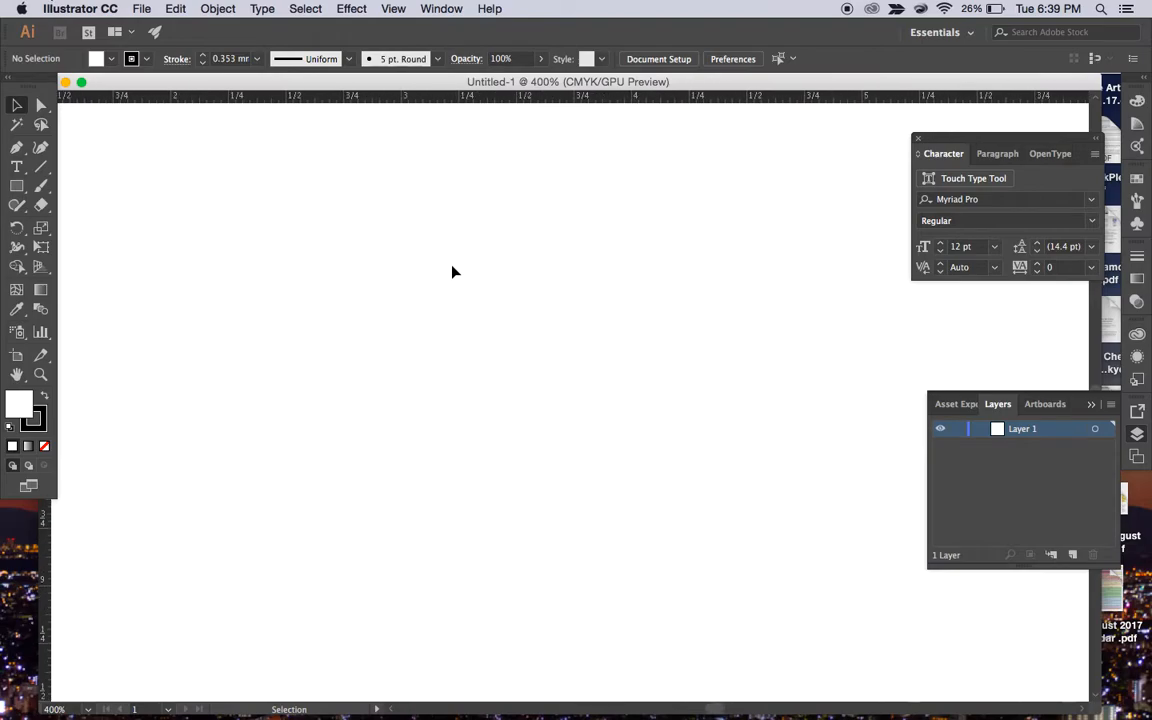
scroll(452, 272, "right", 5)
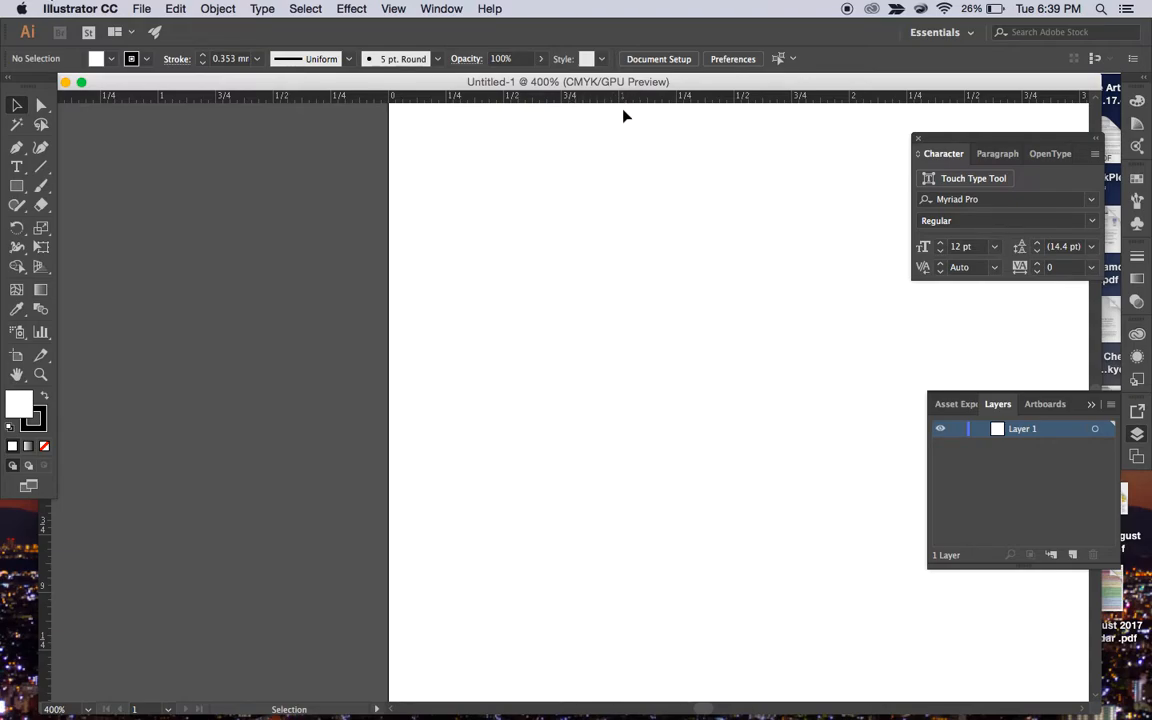
key("super+minus")
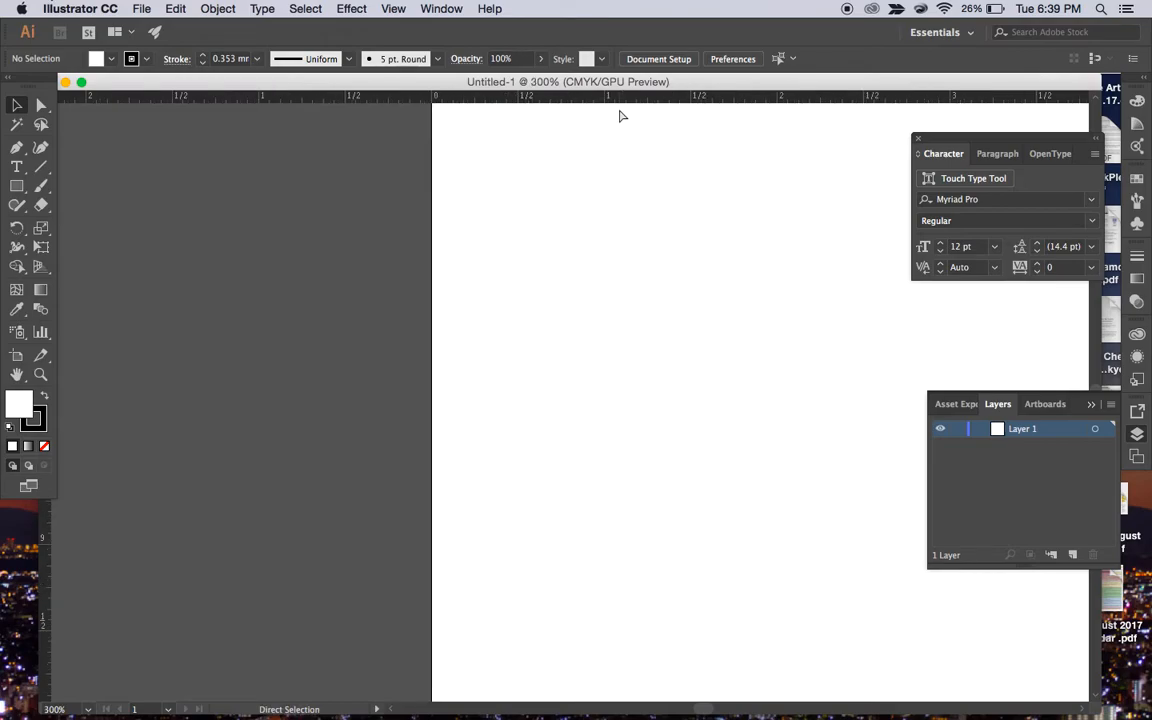
key("super+minus")
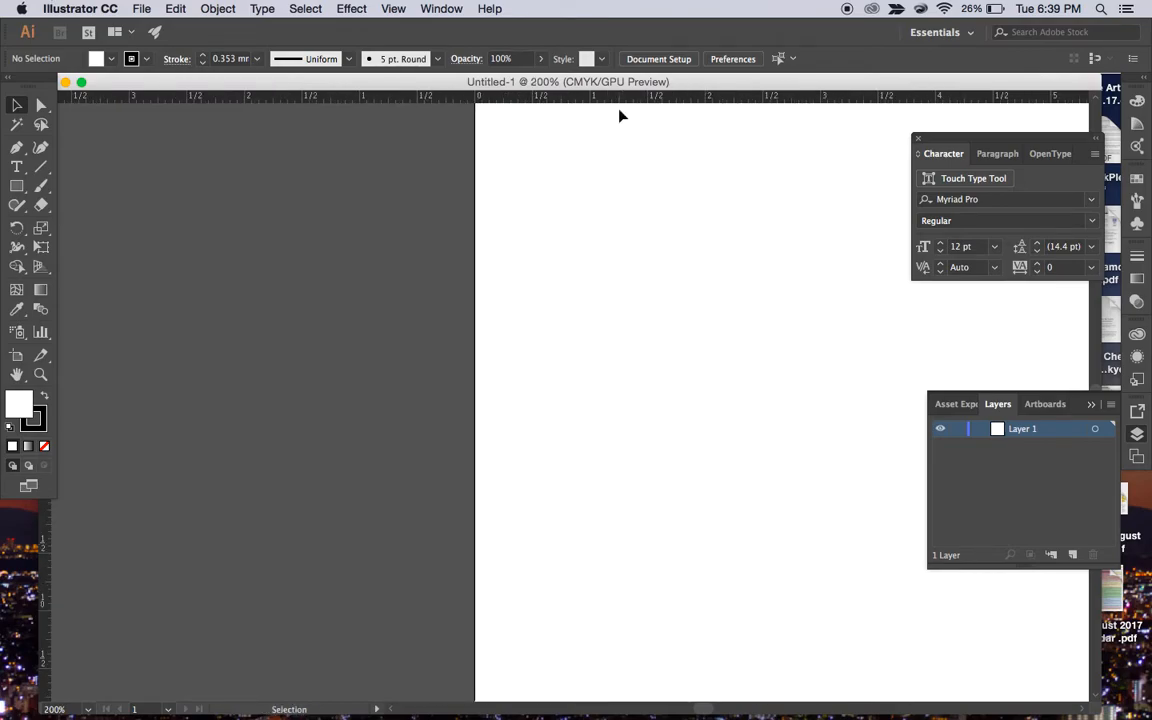
left_click(396, 8)
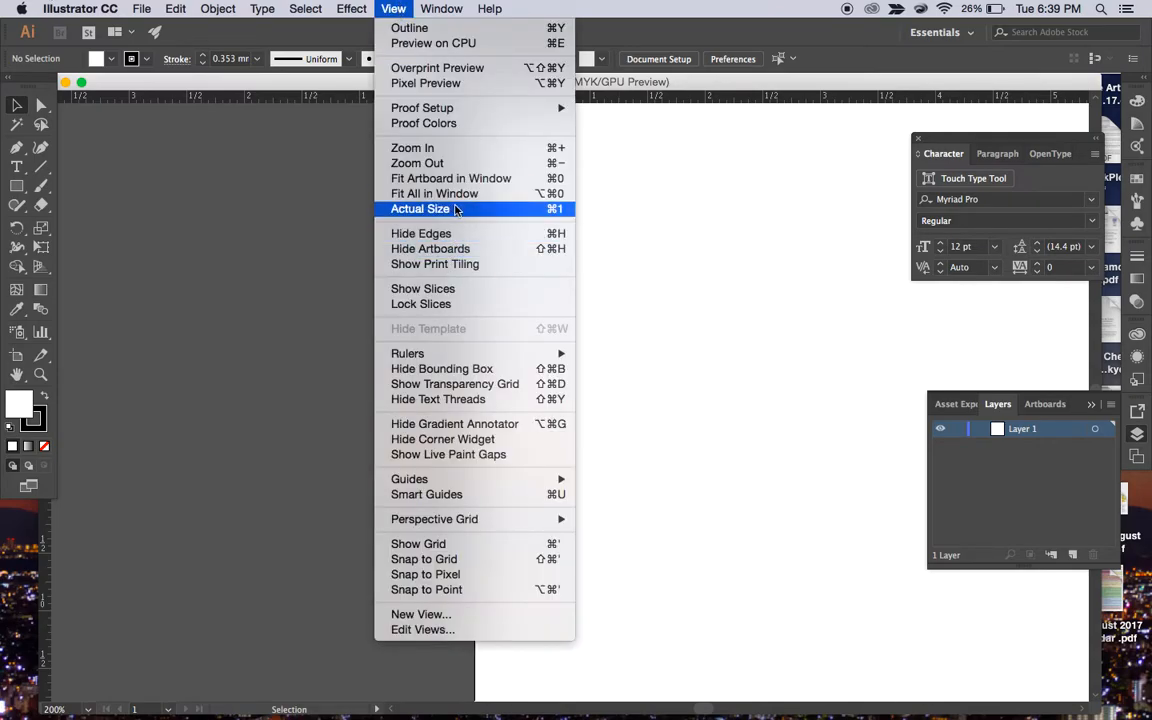
left_click(420, 208)
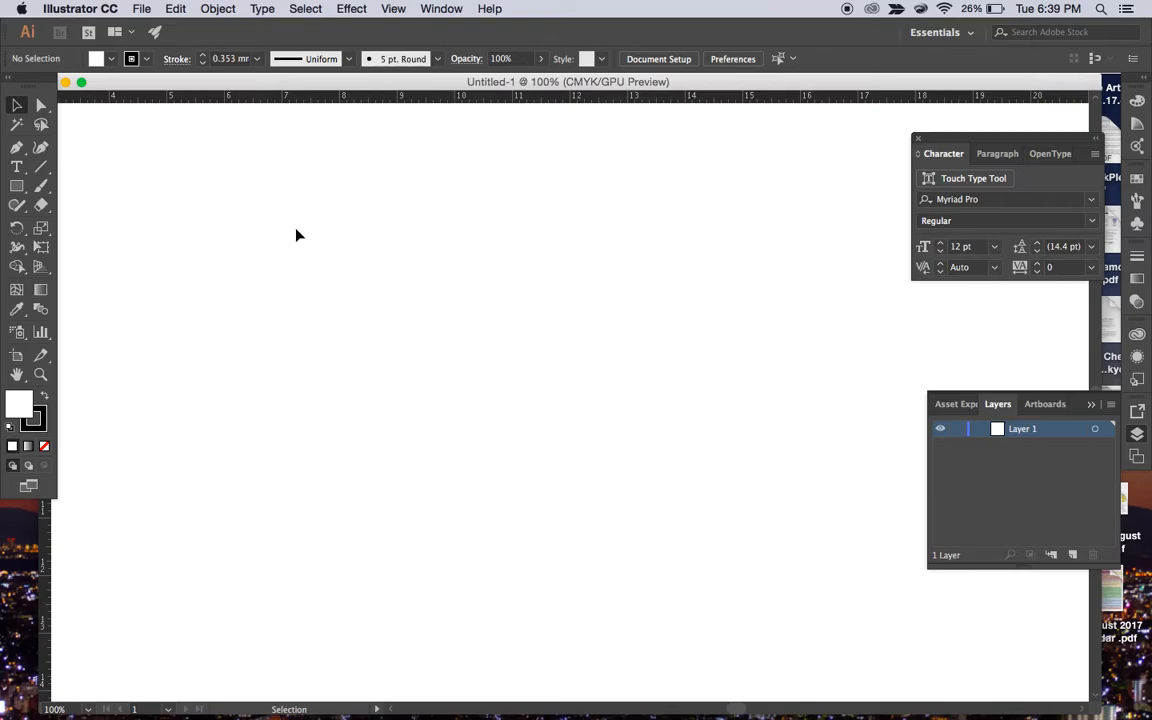
View the artboard's upper-left corner at 200% magnification.
left_click(393, 9)
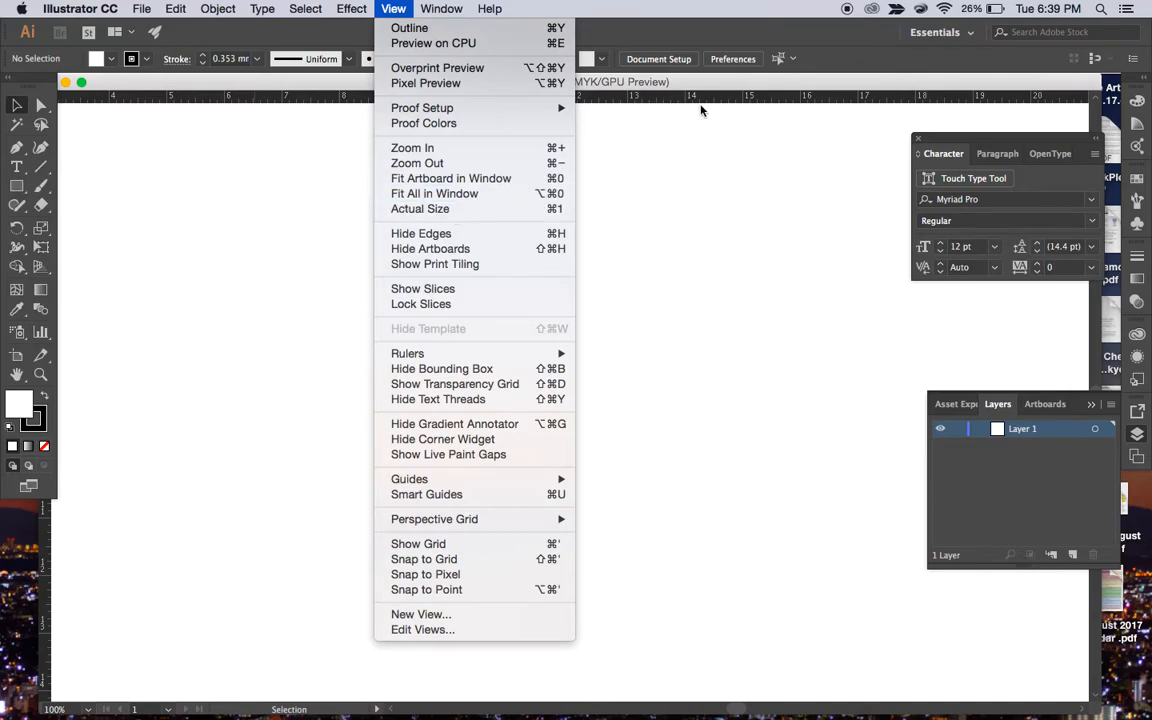
key("super+plus")
key("super+plus")
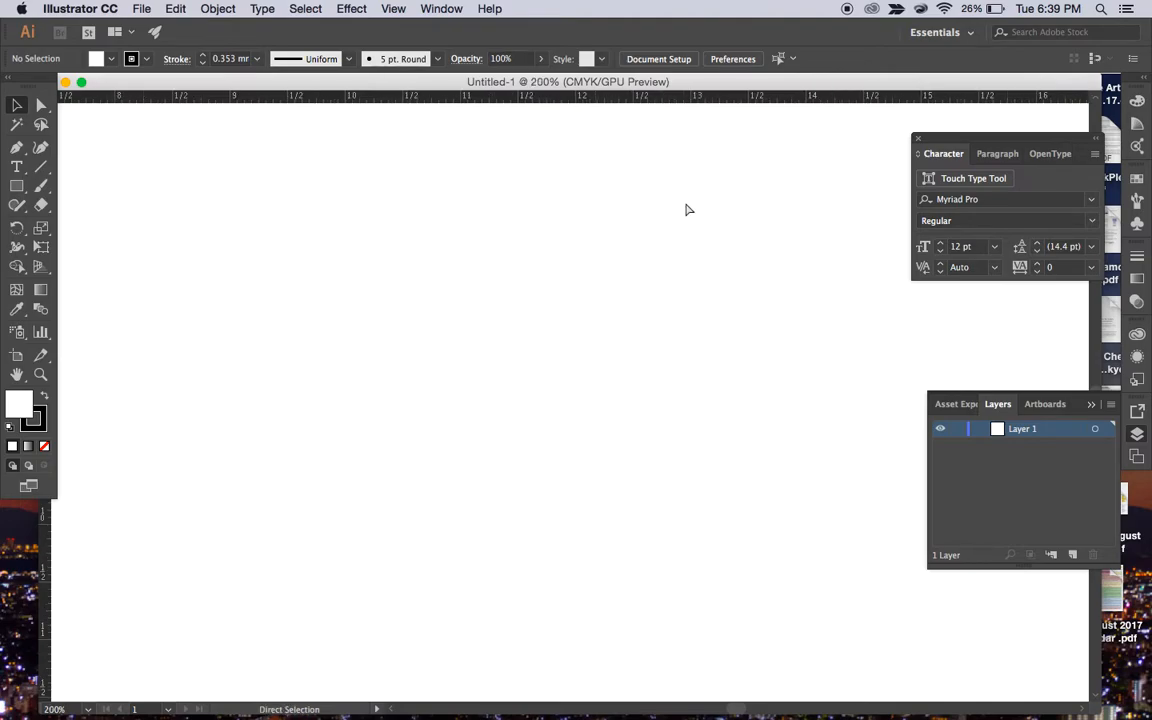
scroll(609, 255, "left", 15)
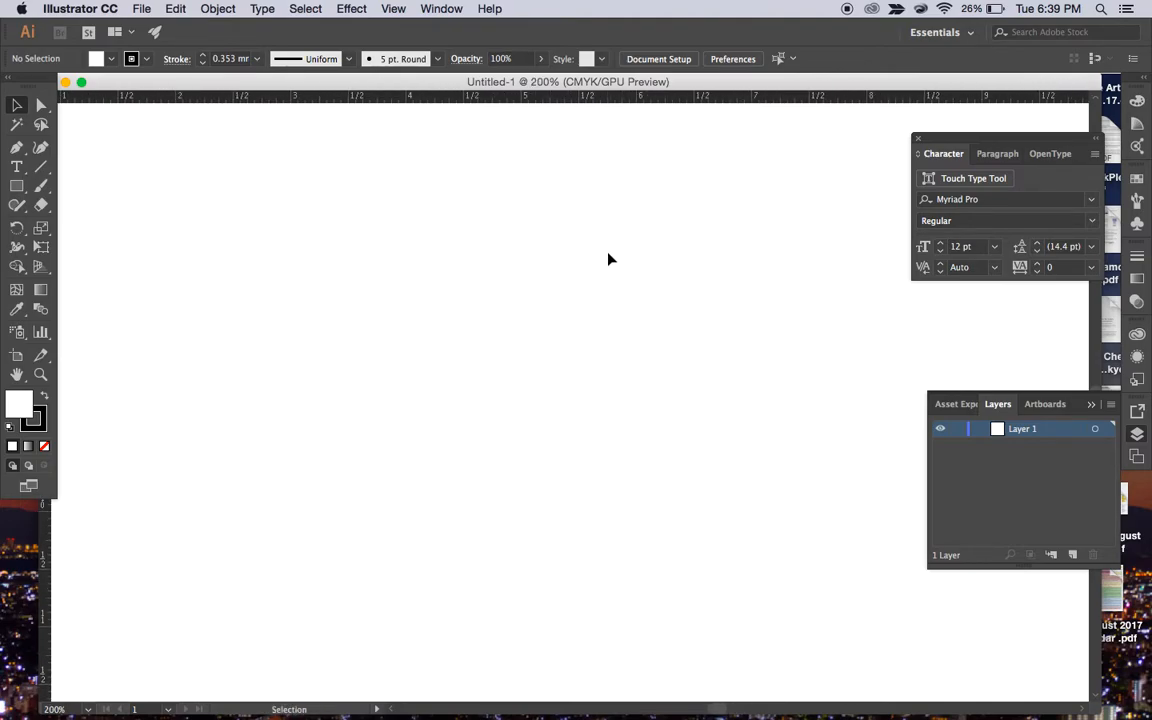
scroll(609, 259, "right", 5)
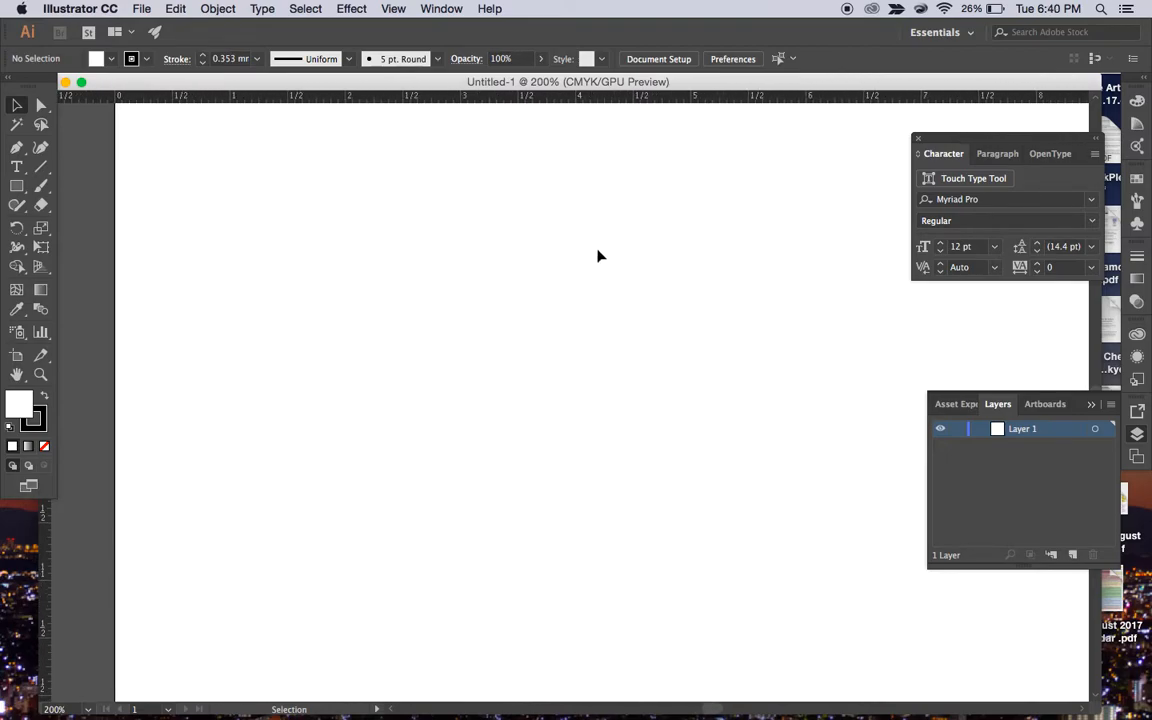
scroll(598, 256, "right", 2)
scroll(598, 256, "up", 5)
scroll(598, 256, "down", 5)
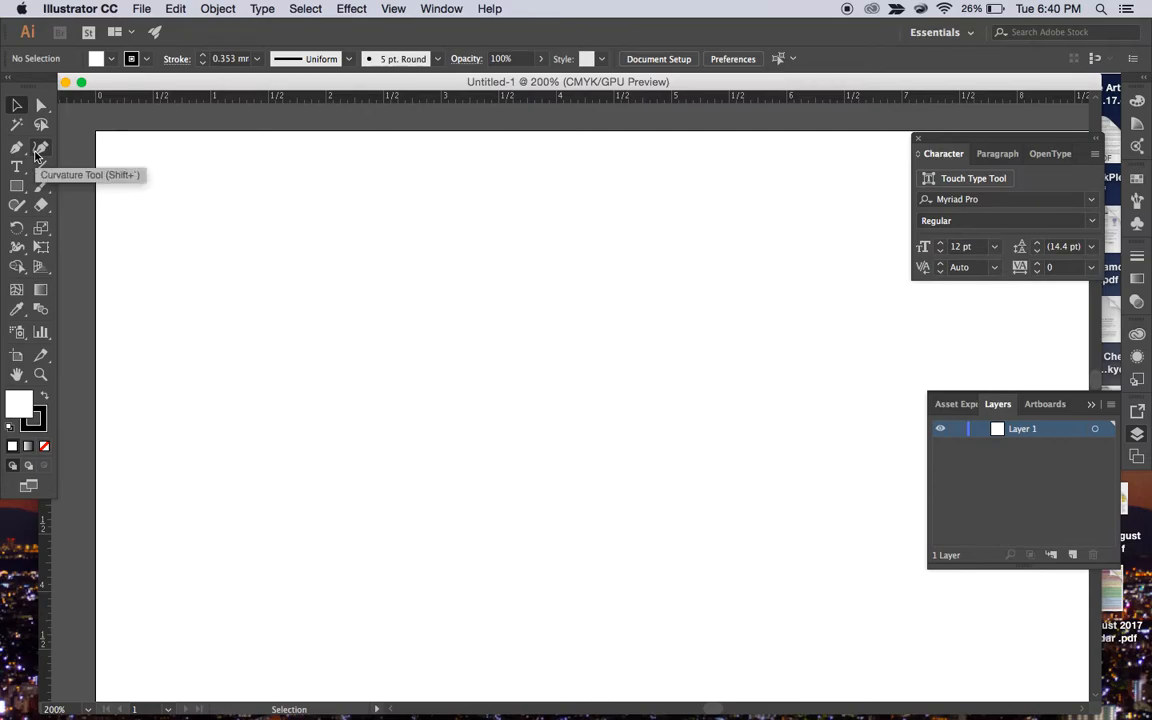
Set the fill to none and paint two curved freehand strokes side by side with the Paintbrush and the 5 pt. Round brush.
left_click(41, 187)
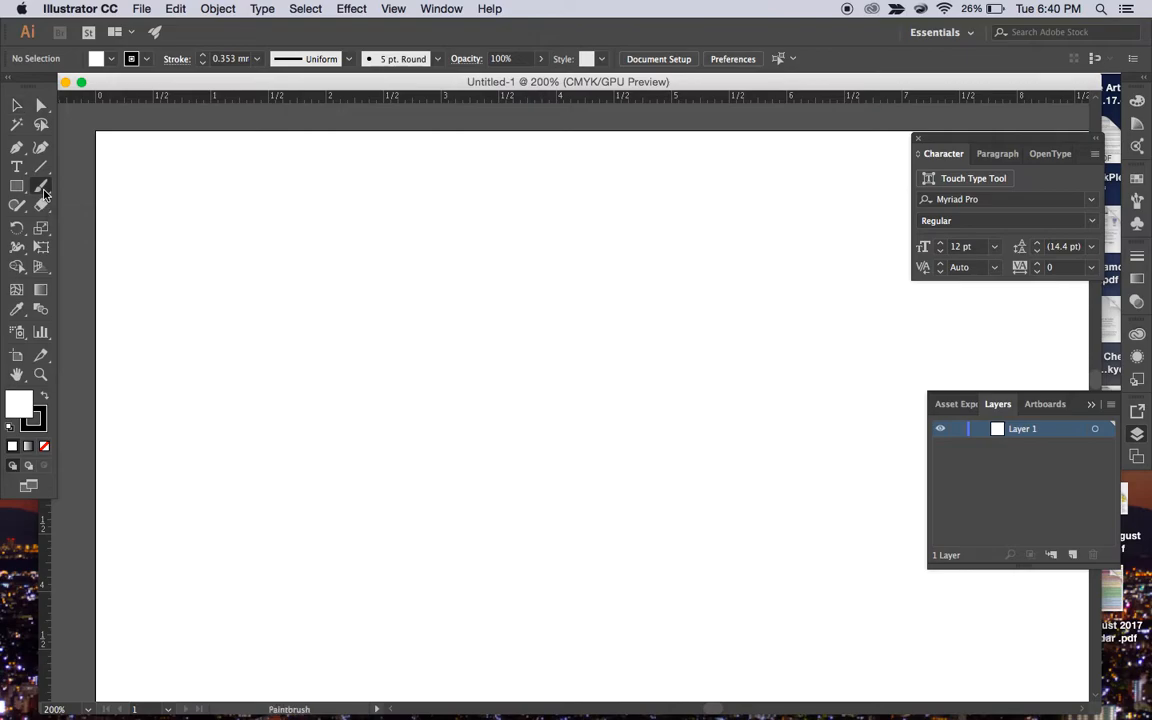
left_click(110, 62)
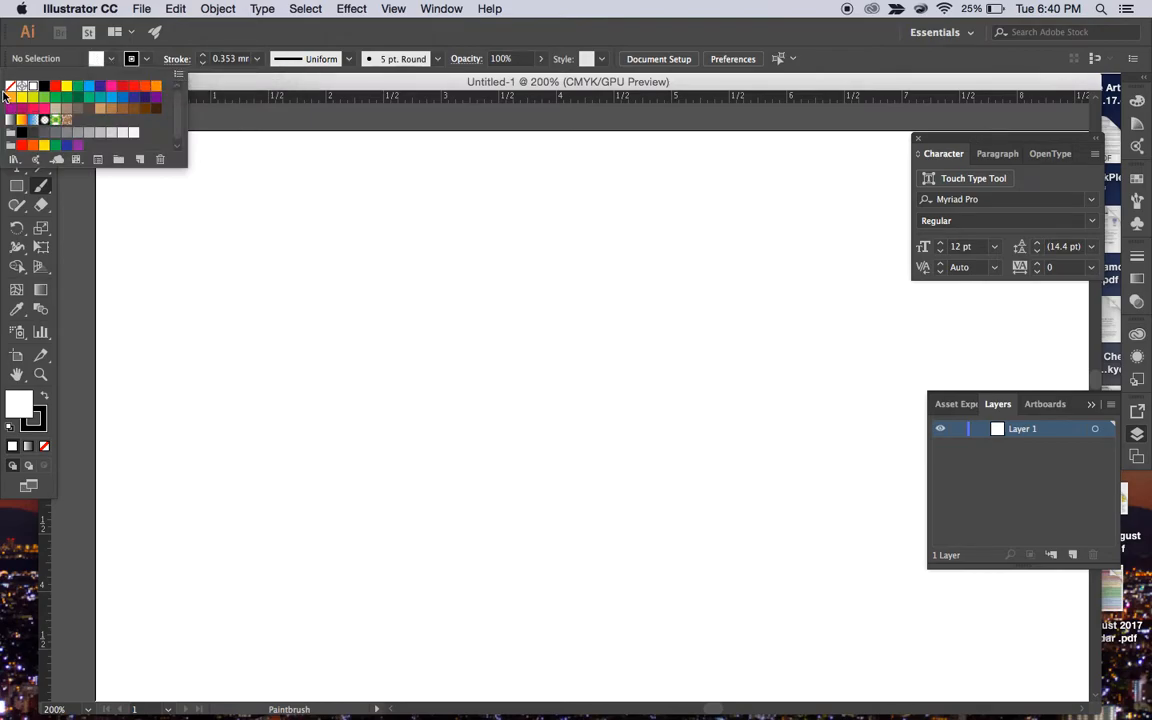
left_click(10, 87)
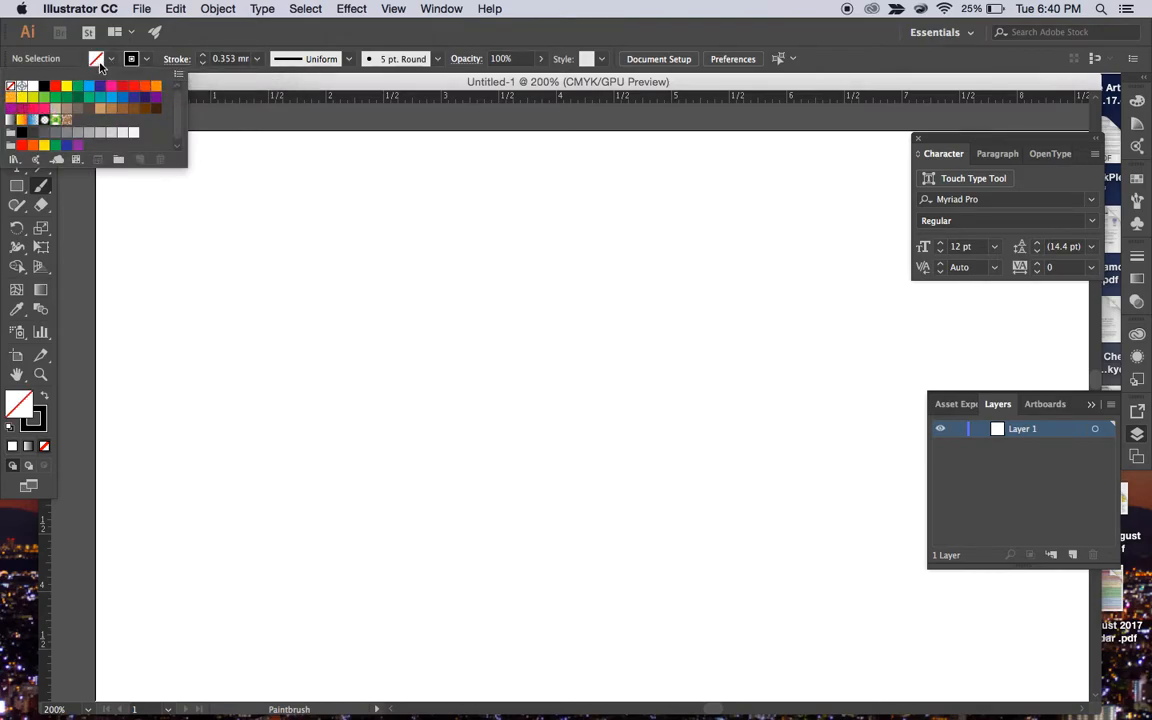
left_click(267, 259)
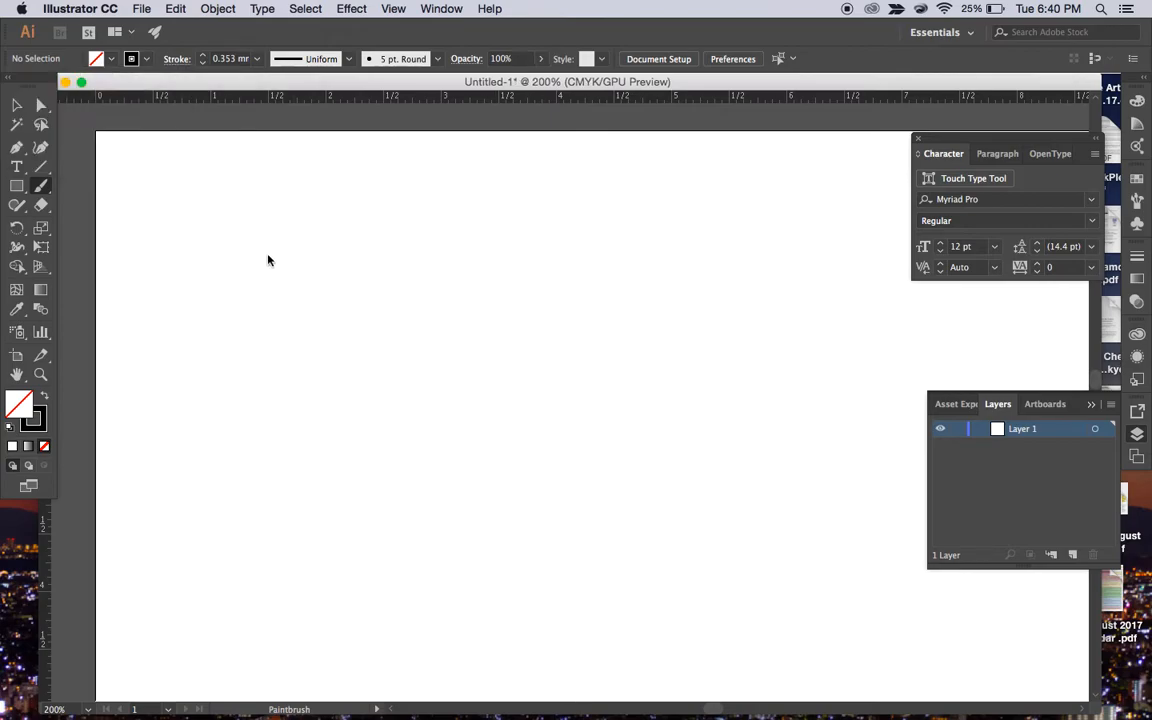
mouse_move(267, 259)
left_mouse_down()
mouse_move(383, 255)
mouse_move(383, 442)
mouse_move(214, 410)
mouse_move(352, 416)
left_mouse_up()
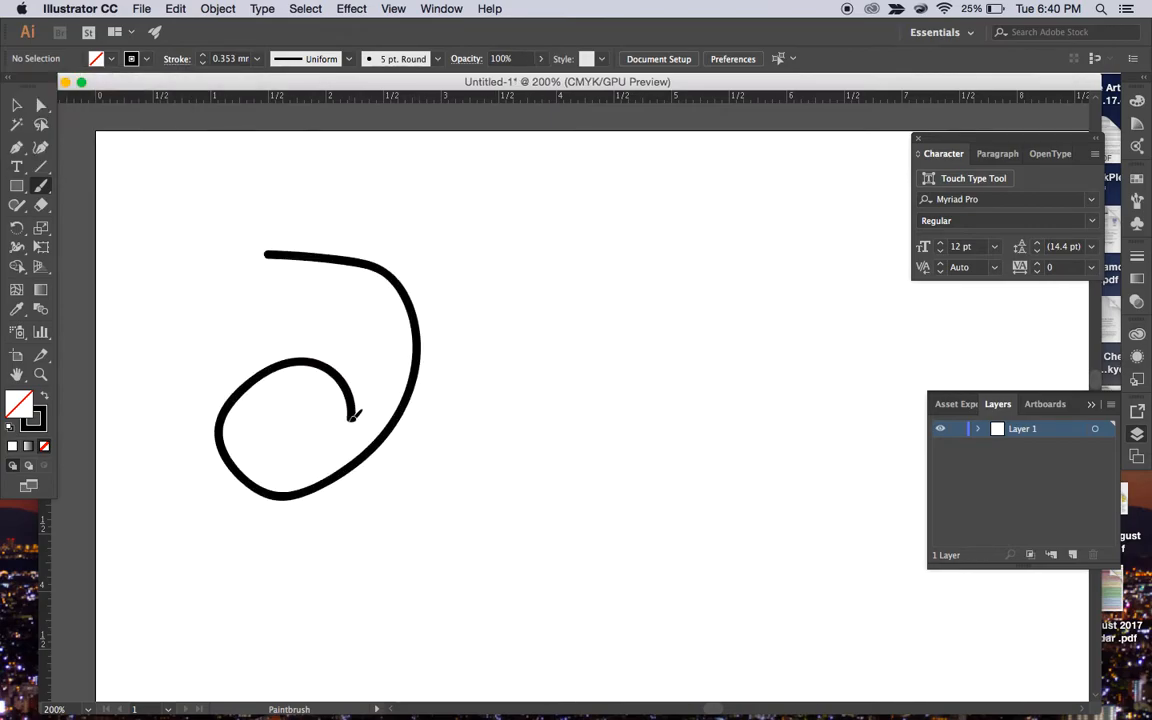
mouse_move(487, 298)
left_mouse_down()
mouse_move(469, 507)
mouse_move(634, 344)
mouse_move(601, 386)
left_mouse_up()
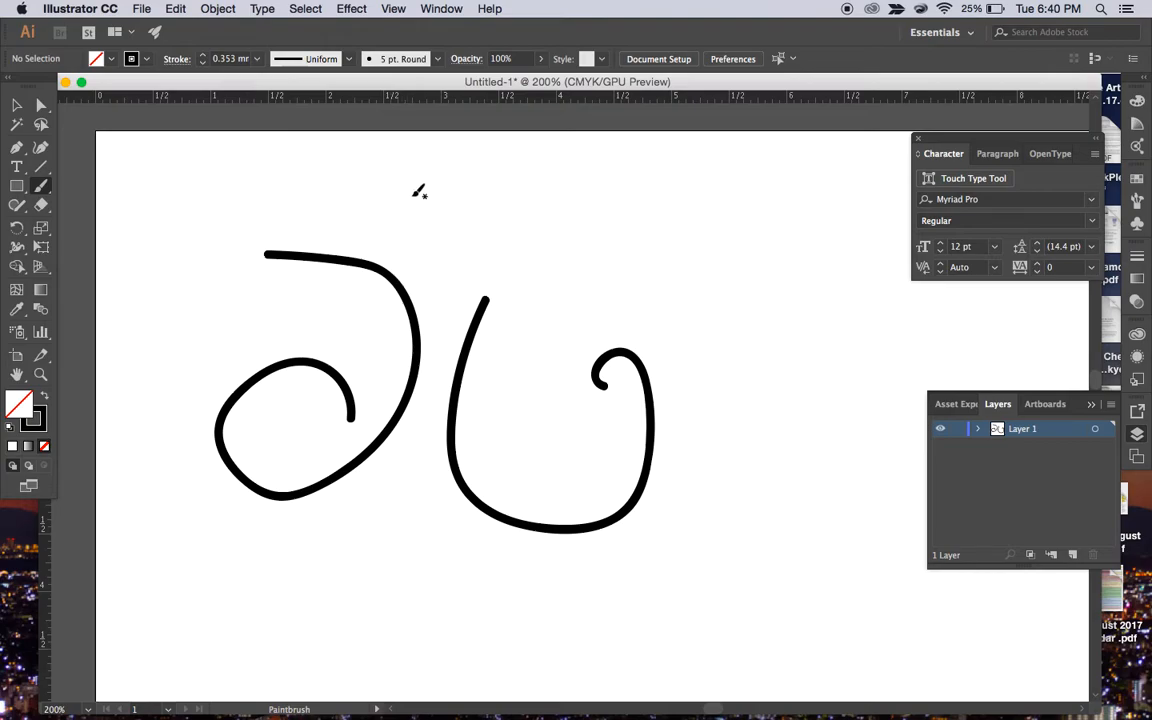
Switch to the 15 pt. Round brush and paint a thick curved stroke over the upper part of the second curve.
left_click(438, 59)
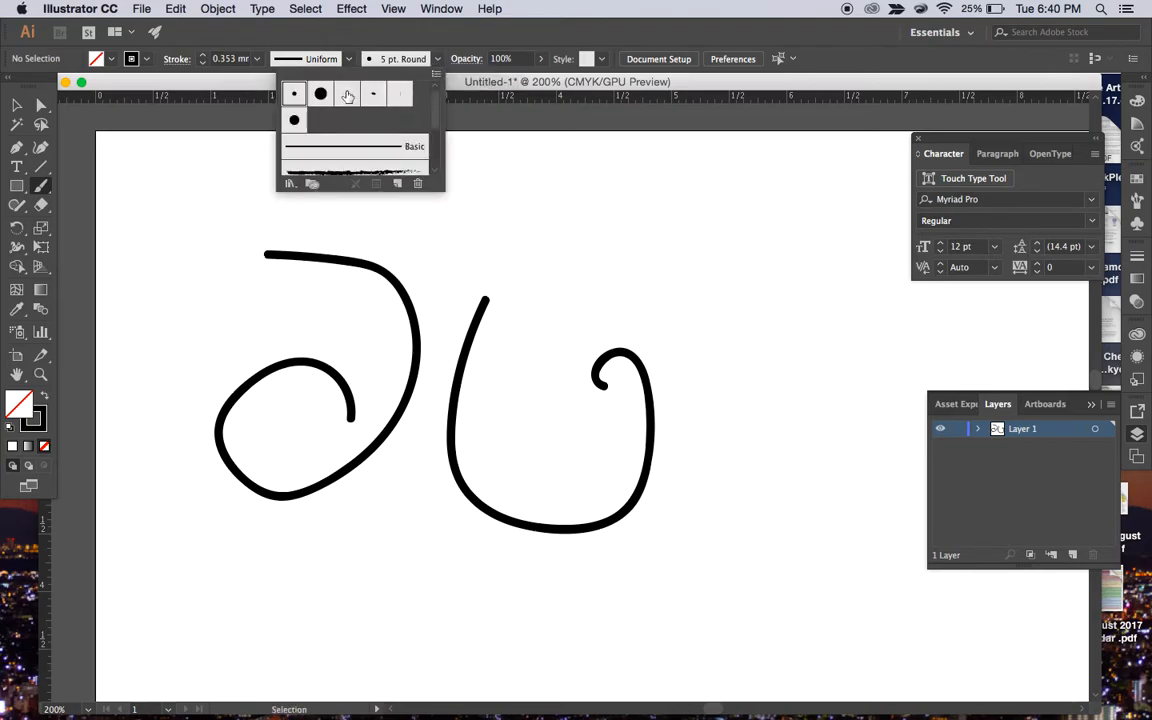
left_click(320, 94)
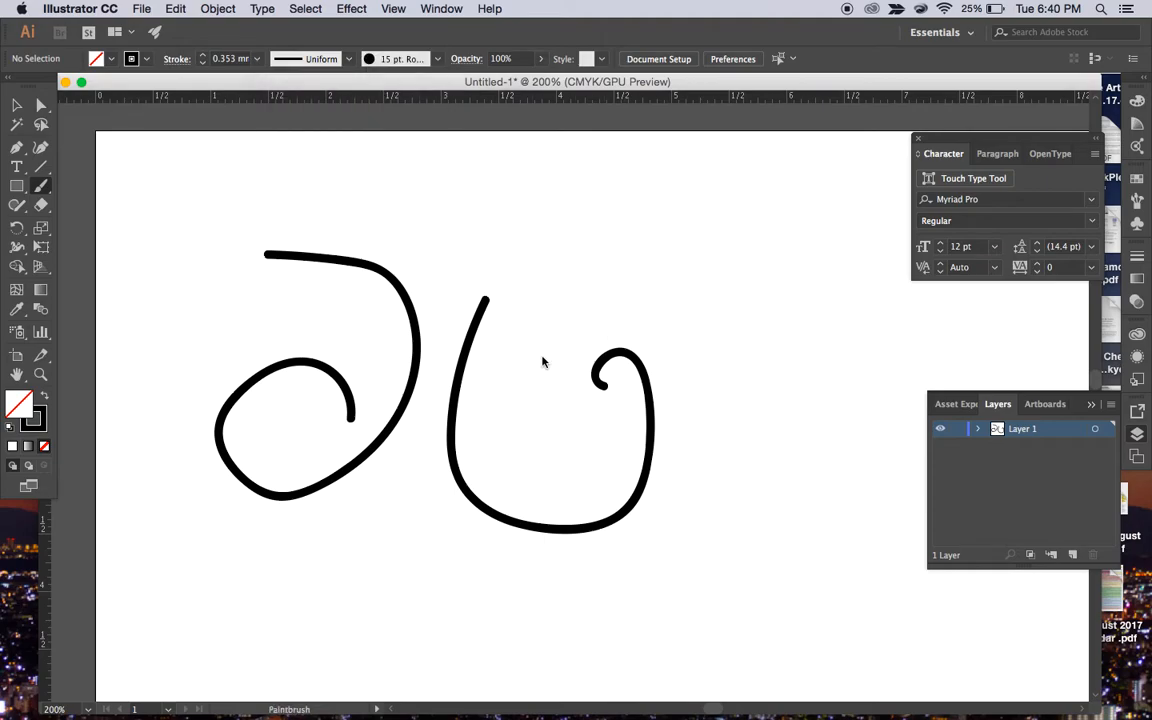
mouse_move(645, 258)
left_mouse_down()
mouse_move(575, 340)
mouse_move(692, 261)
mouse_move(741, 335)
mouse_move(731, 426)
left_mouse_up()
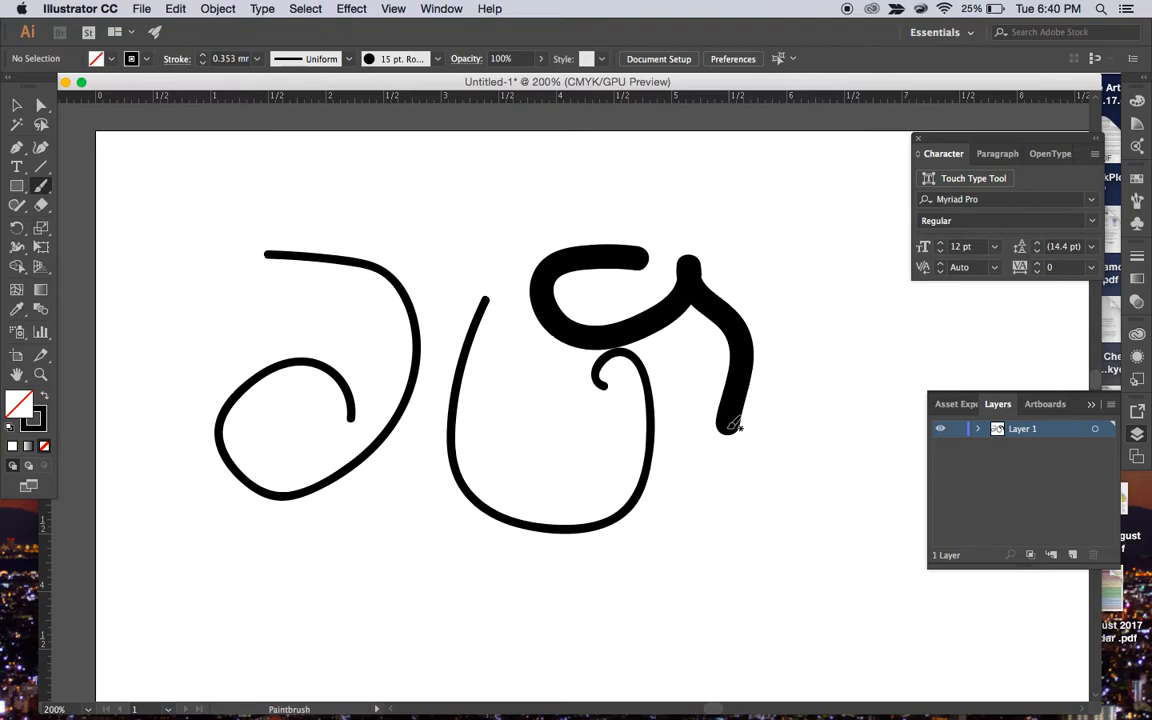
Delete all three painted strokes from the artboard.
left_click(16, 105)
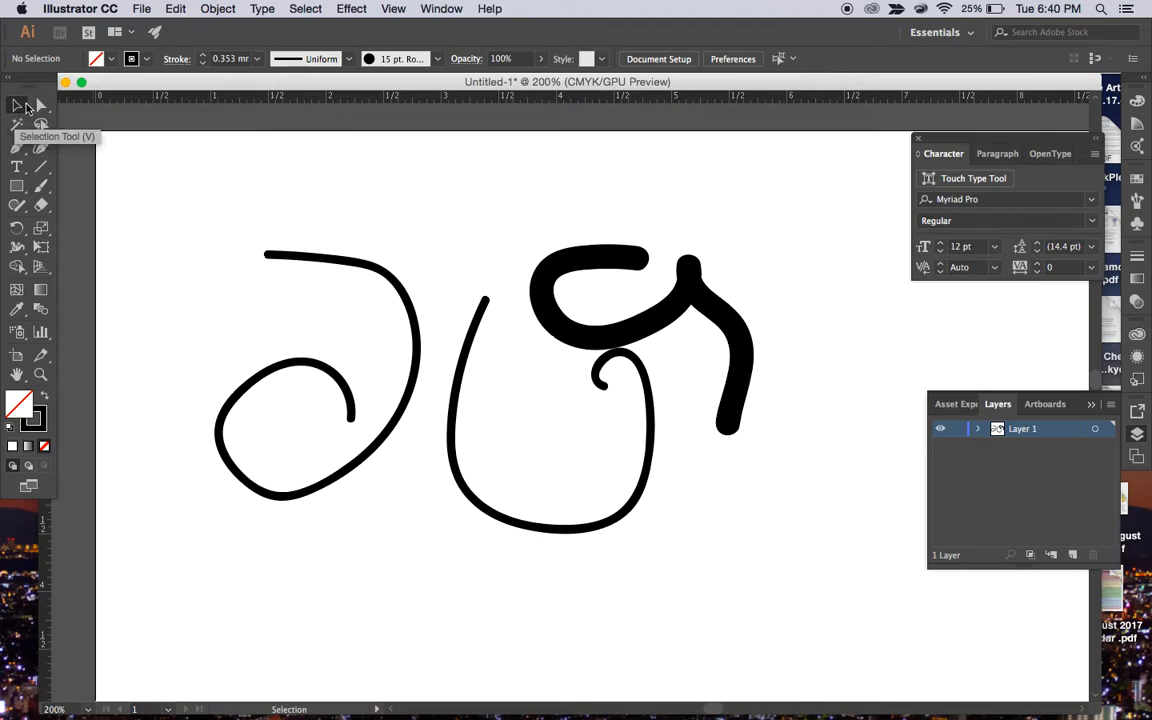
mouse_move(157, 190)
left_mouse_down()
mouse_move(540, 334)
mouse_move(753, 563)
mouse_move(830, 617)
left_mouse_up()
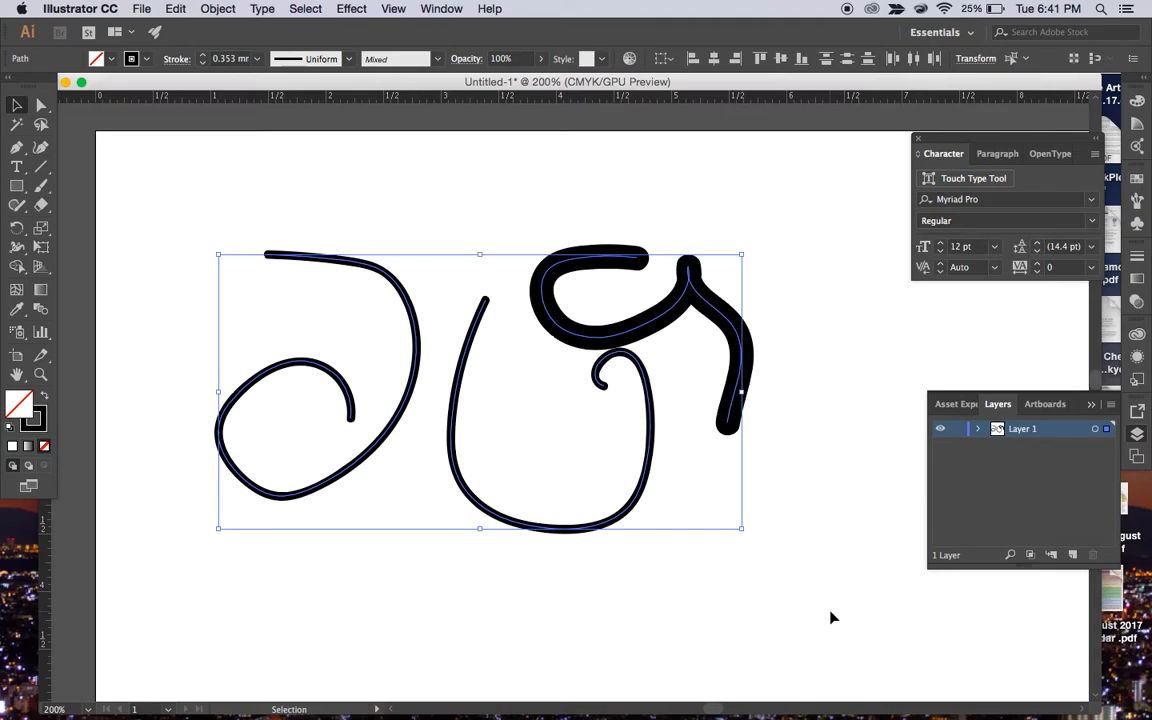
key("Delete")
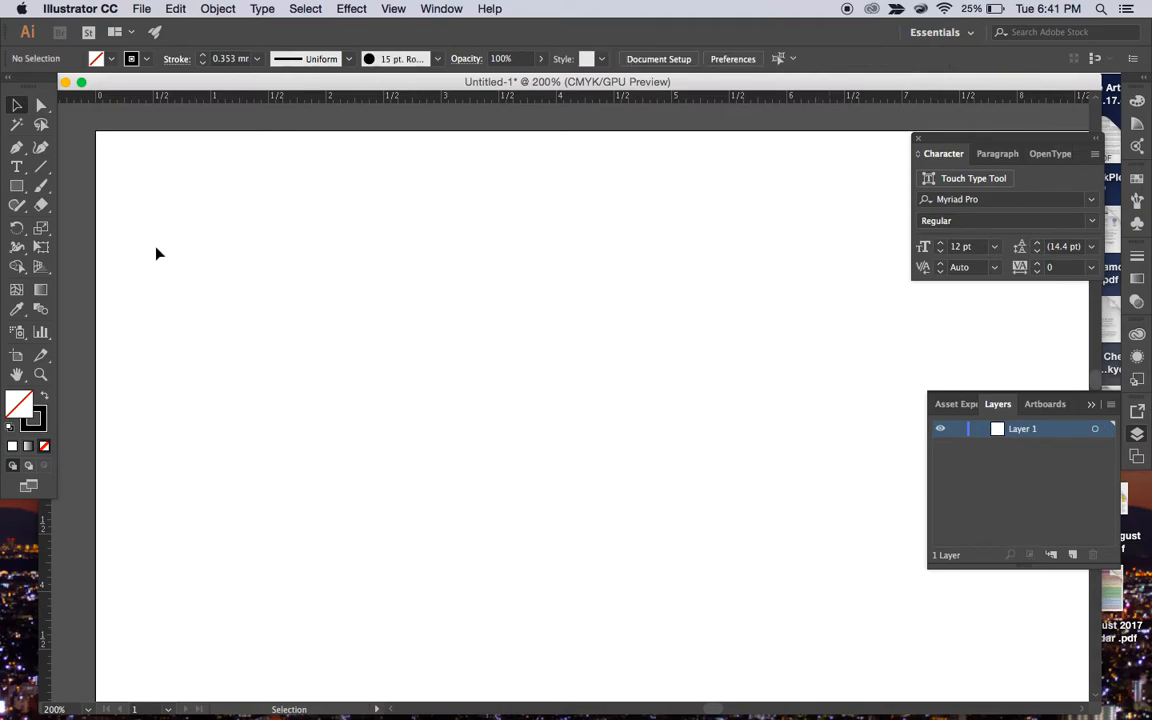
Paint a thick descending zigzag stroke and a separate hooked curve beside it with the 15 pt. Round Paintbrush.
left_click(41, 187)
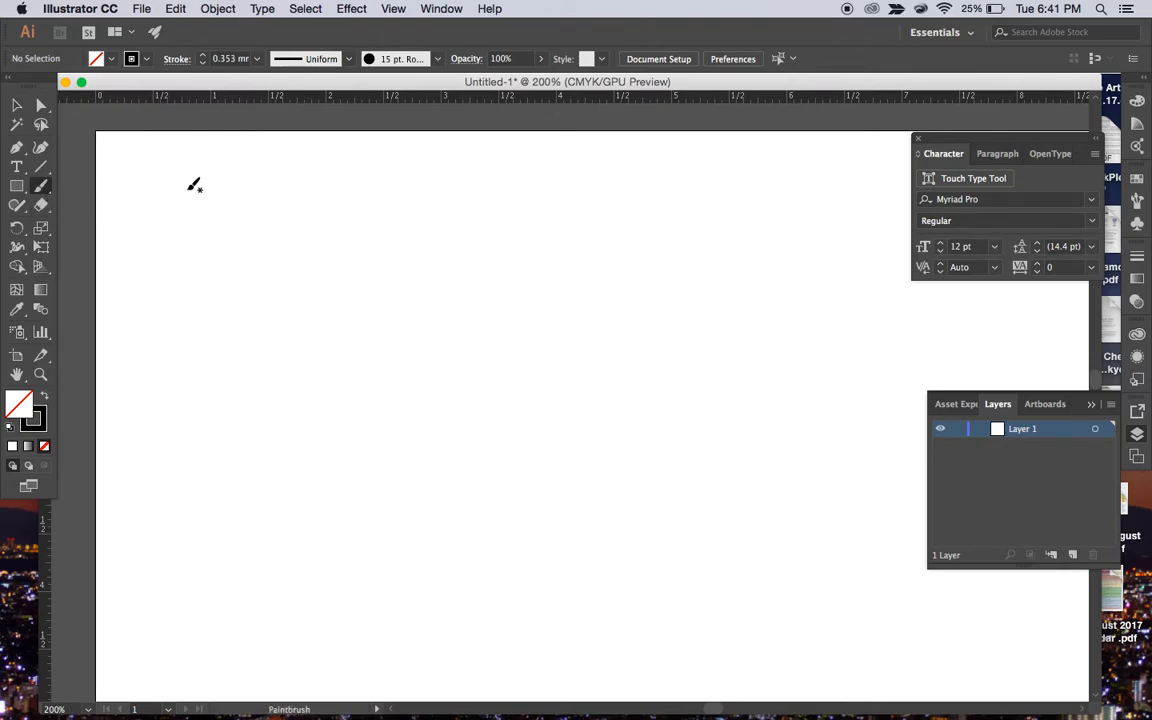
mouse_move(195, 198)
left_mouse_down()
mouse_move(275, 267)
mouse_move(366, 391)
mouse_move(438, 421)
left_mouse_up()
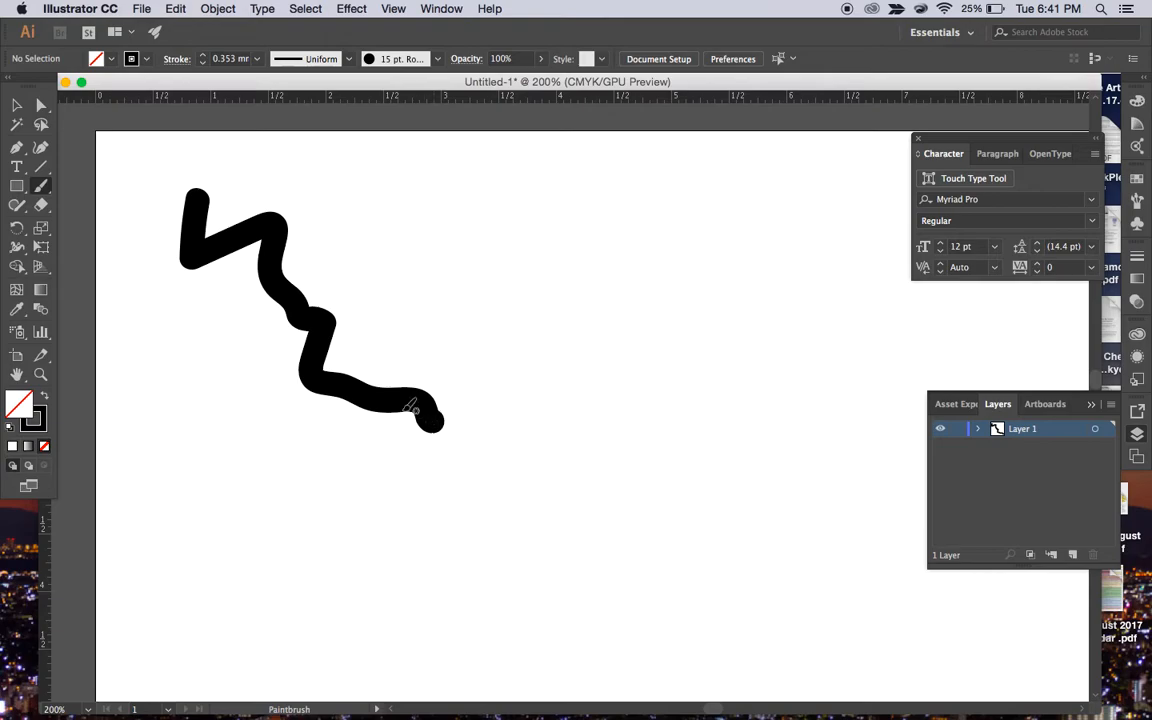
mouse_move(348, 244)
left_mouse_down()
mouse_move(482, 232)
mouse_move(451, 320)
left_mouse_up()
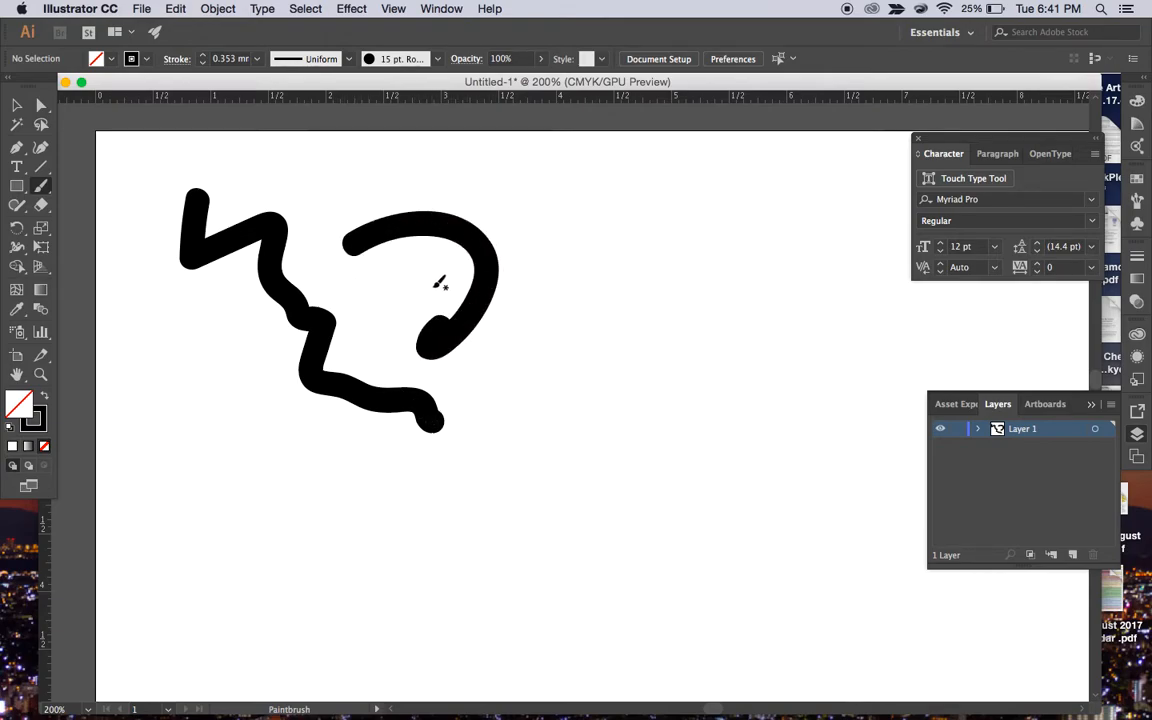
Move the hooked curve upward and pull its left end anchor point out to about X 1.99 in, Y 0.23 in.
left_click(16, 104)
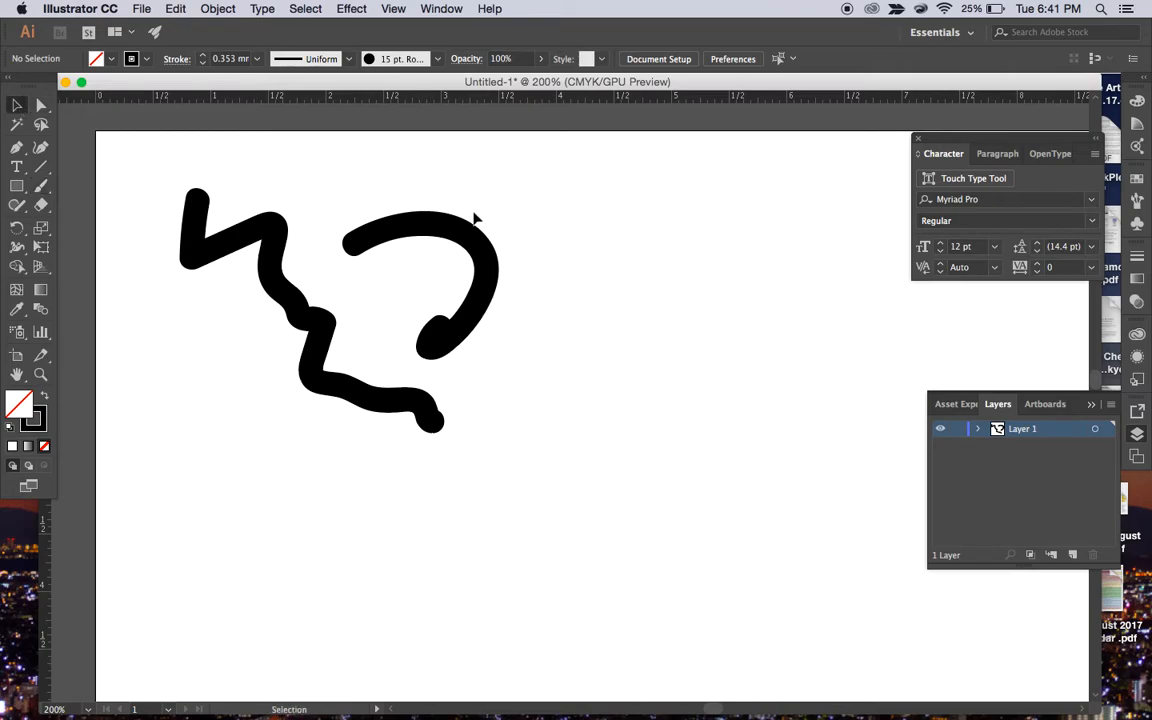
left_click(466, 234)
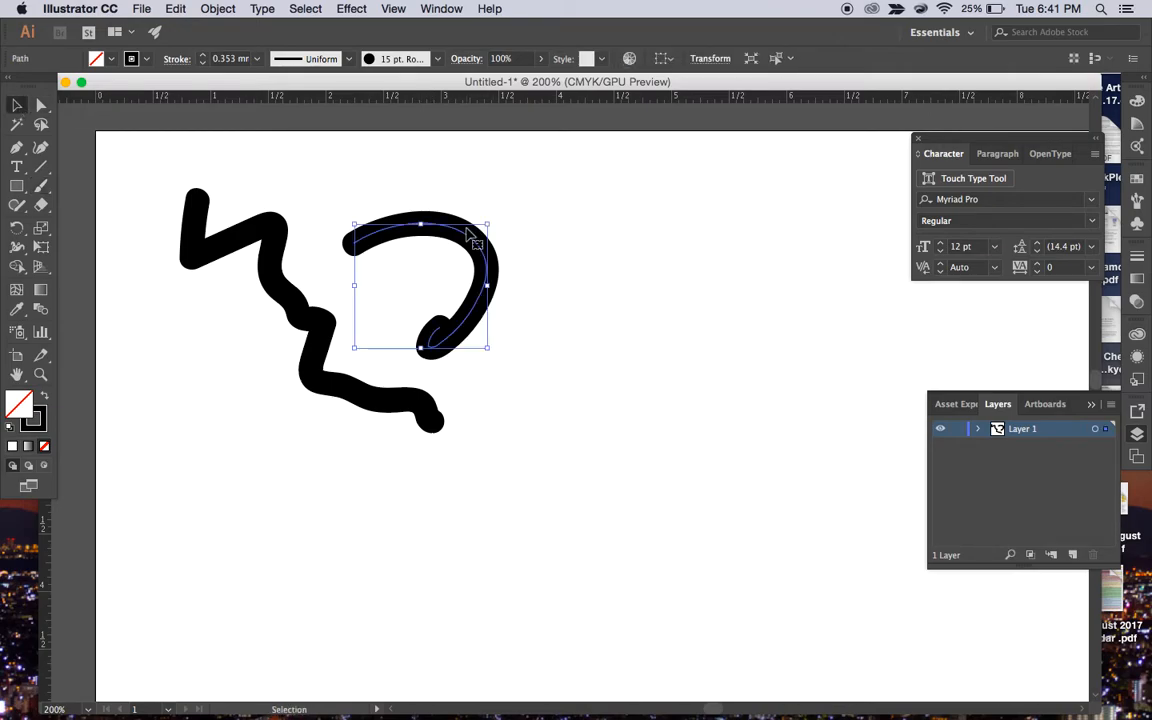
left_click(43, 106)
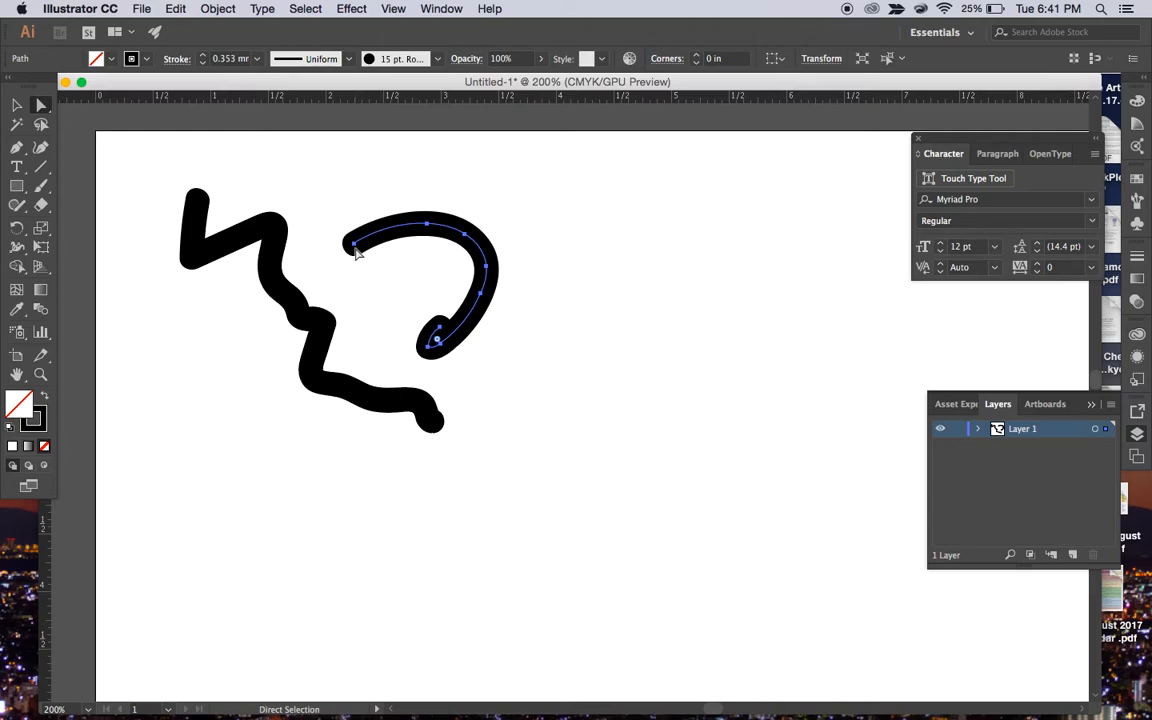
left_click_drag(354, 248, 354, 201)
left_click(368, 240)
left_click(355, 199)
left_click_drag(355, 199, 326, 157)
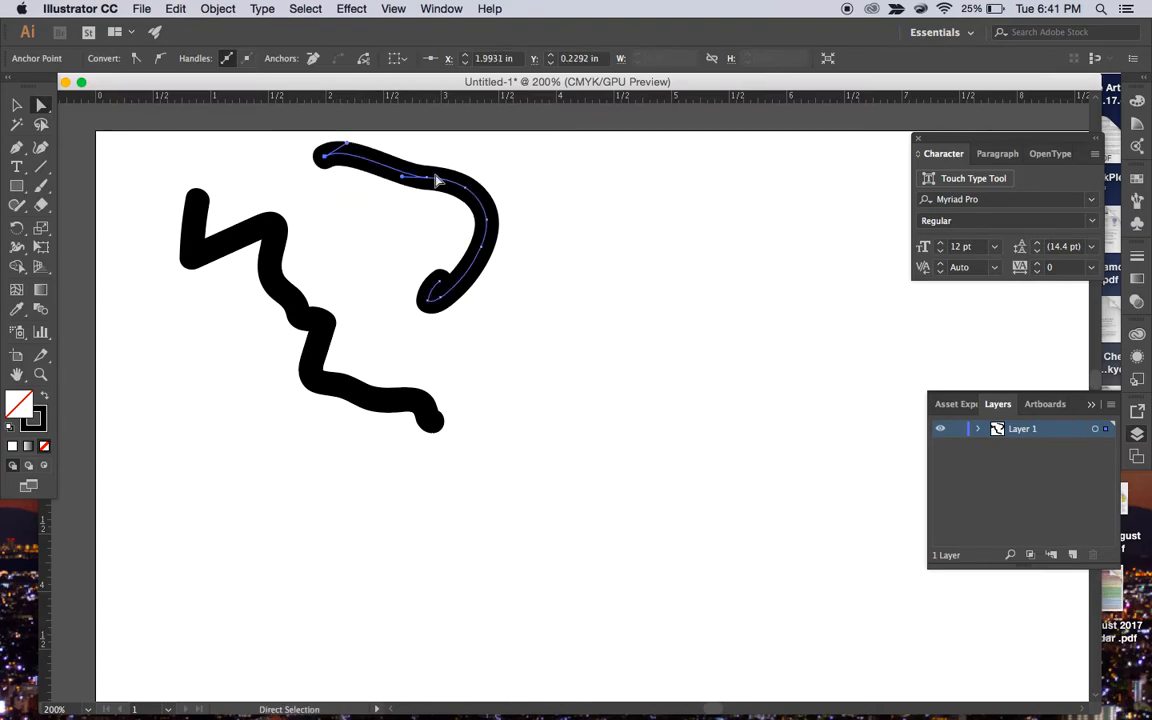
Reshape the hooked curve by moving one anchor point to about X 2.53 in, Y 1.01 in and another to about X 3.94 in, Y 1.56 in.
left_click_drag(411, 218, 387, 247)
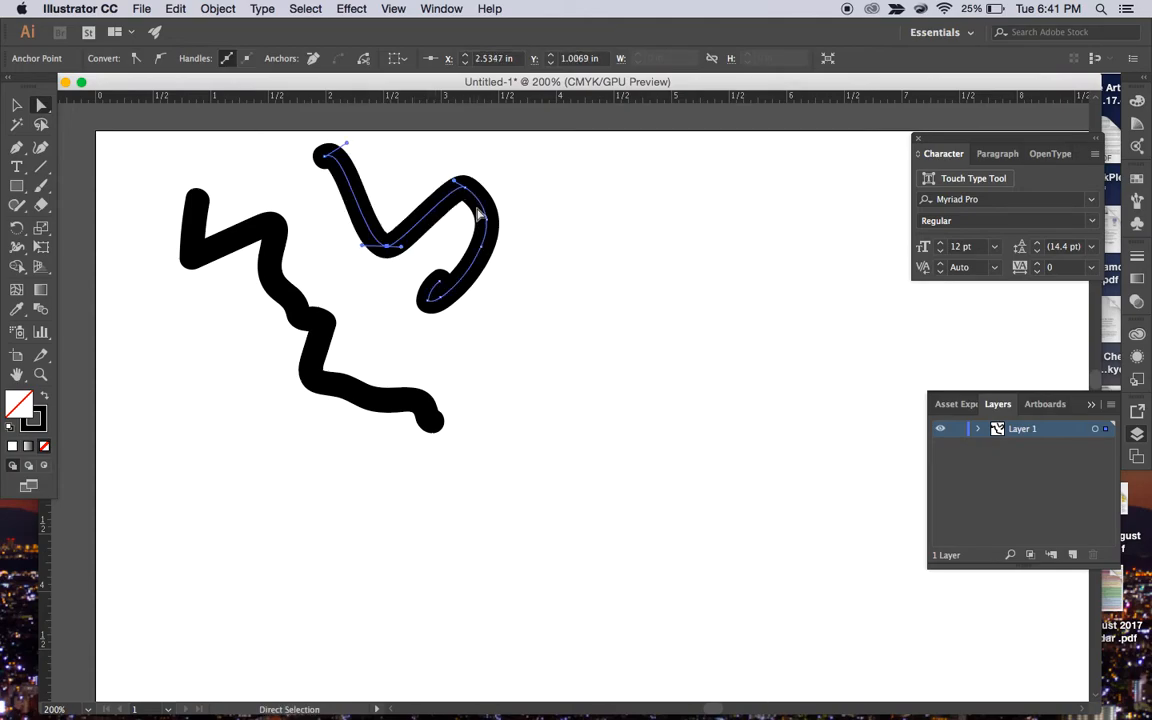
left_click_drag(465, 187, 552, 312)
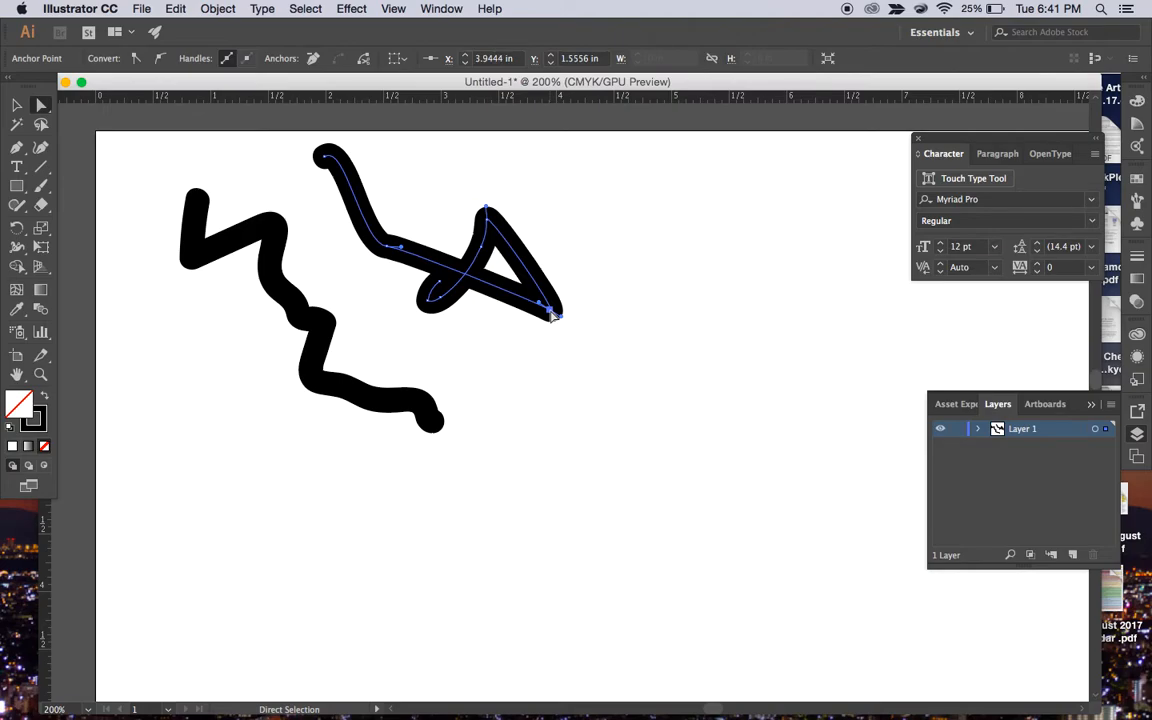
Delete the reshaped hooked curve and the zigzag stroke to clear the artboard.
left_click(16, 104)
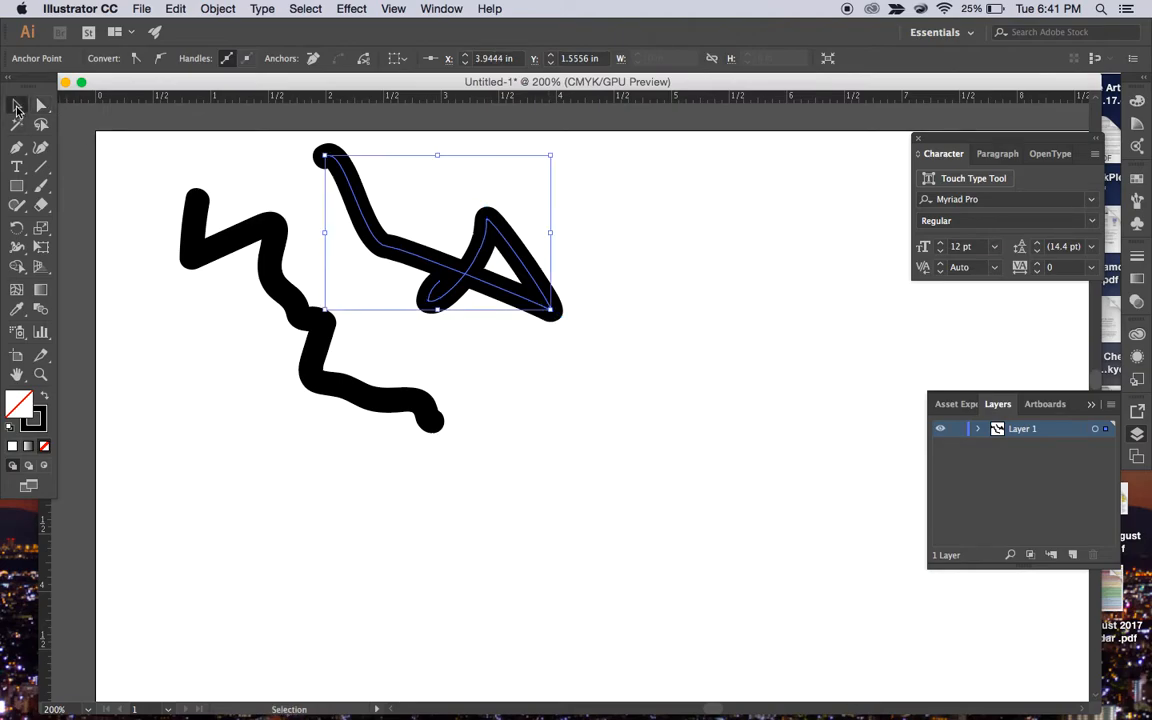
key("Delete")
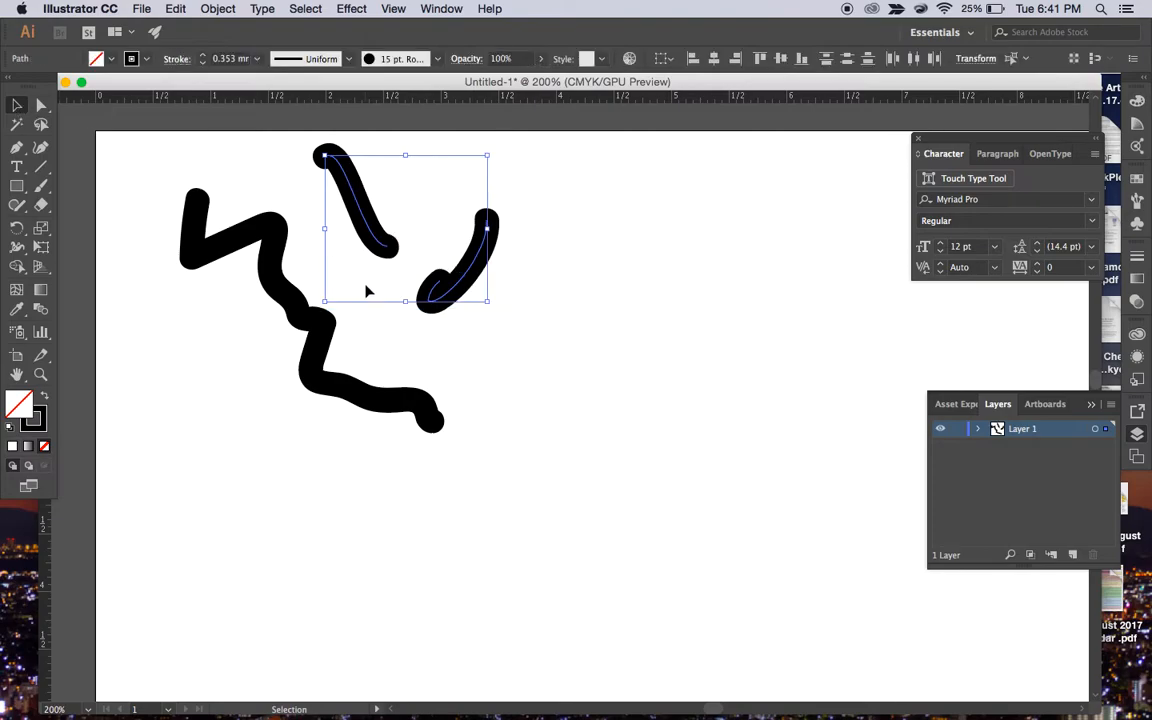
key("Delete")
left_click(243, 238)
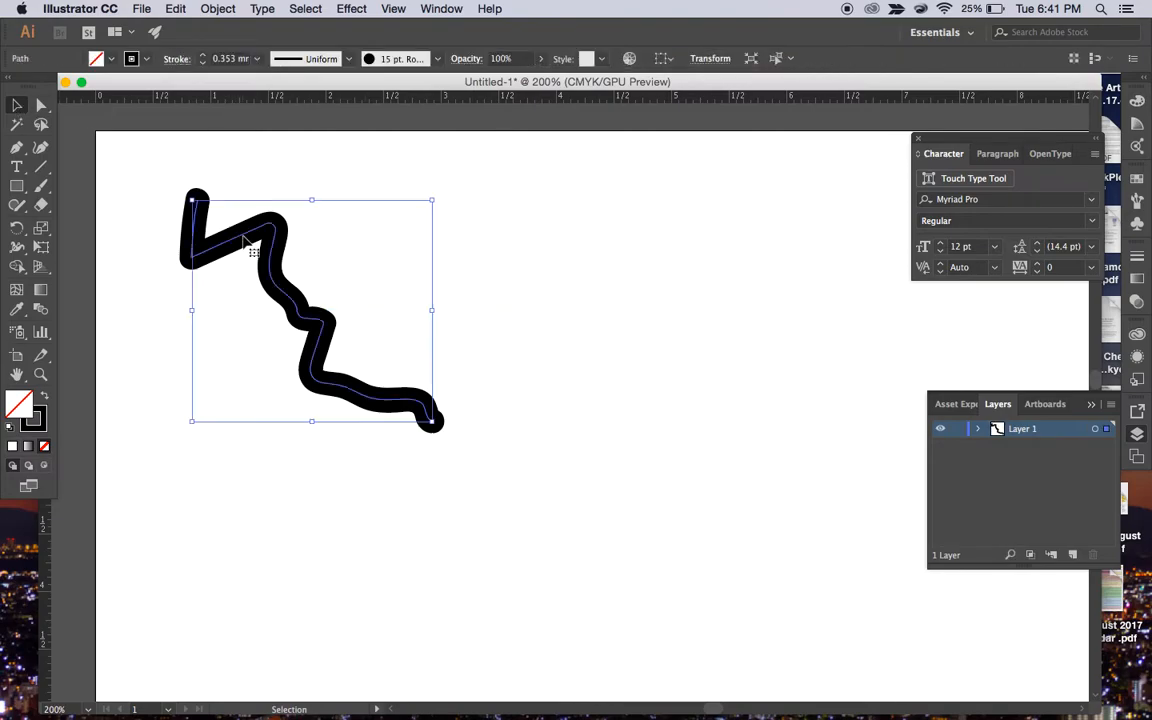
key("Delete")
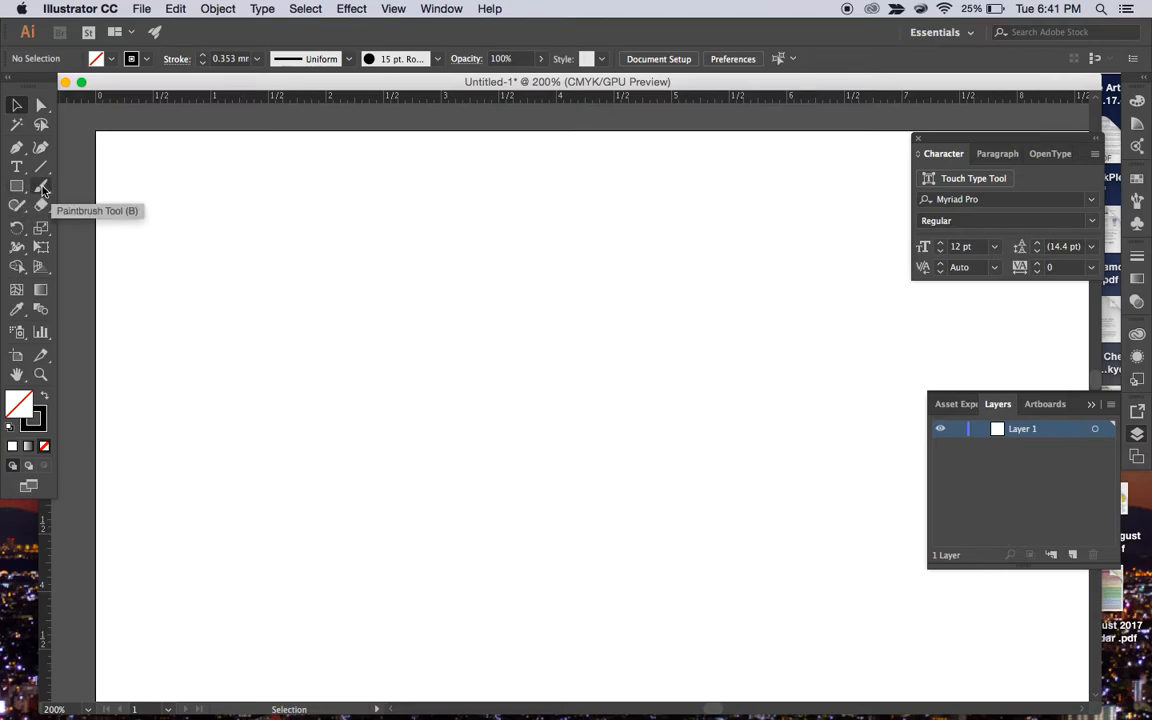
Draw a tall ellipse about 1.04 in wide and 1.99 in high near the artboard's left edge with the Ellipse tool.
left_click(20, 187)
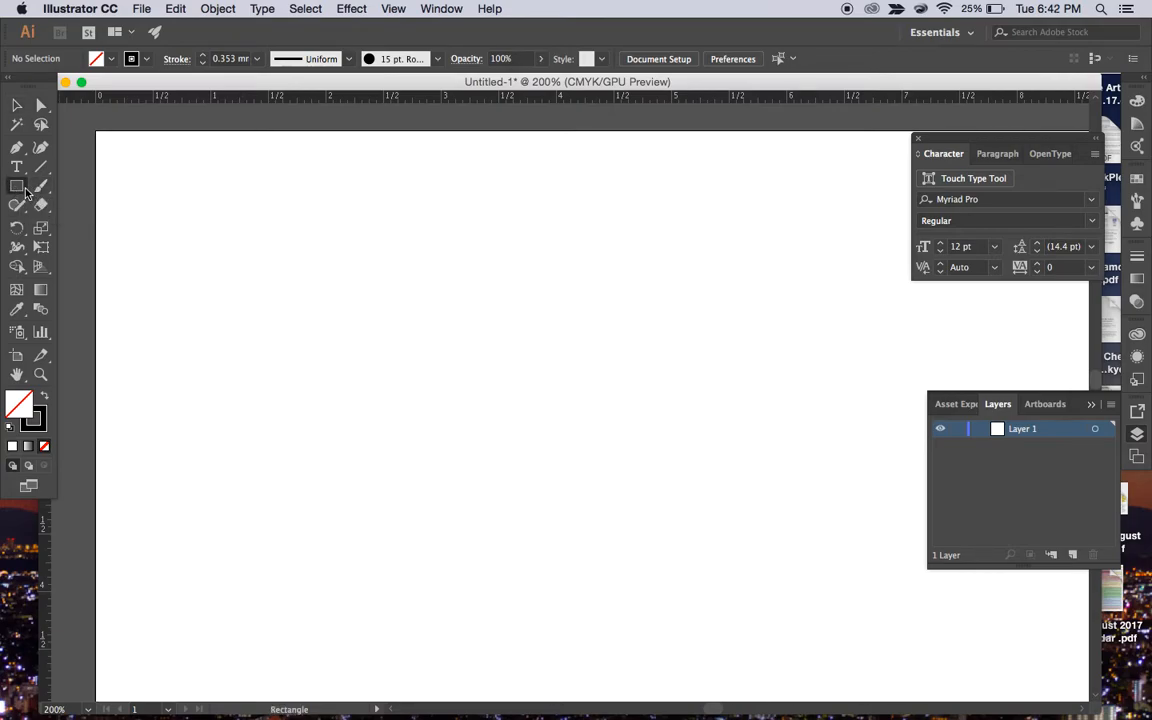
left_click(25, 188)
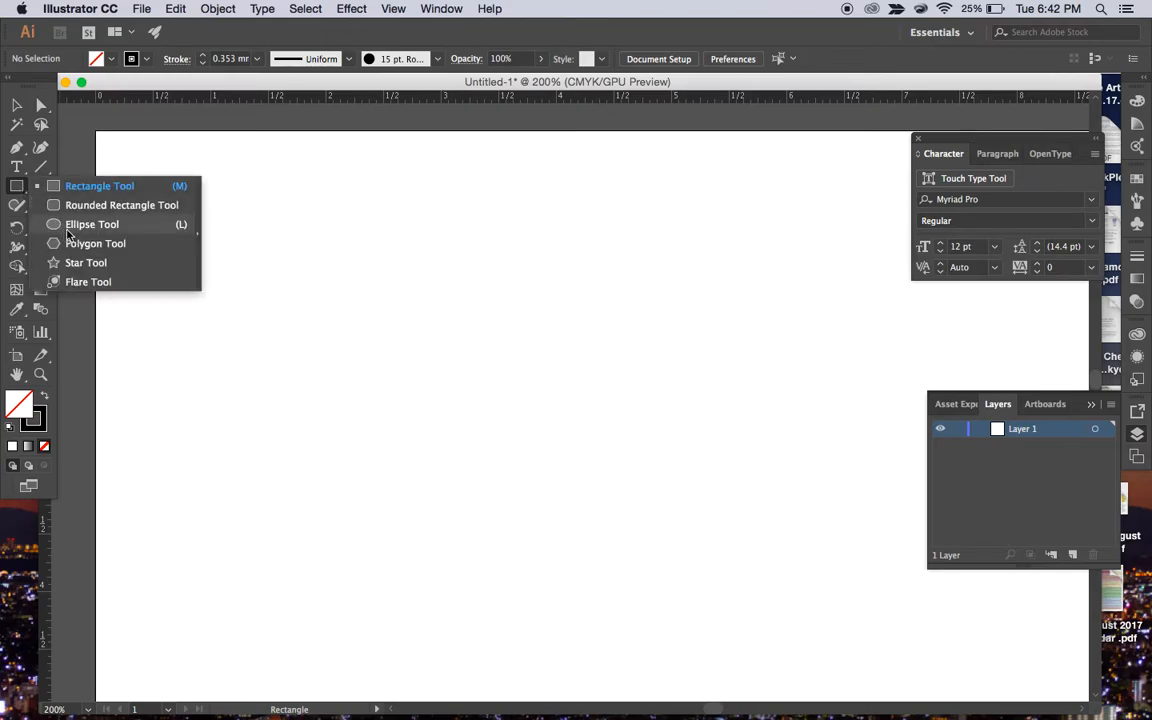
left_click(78, 224)
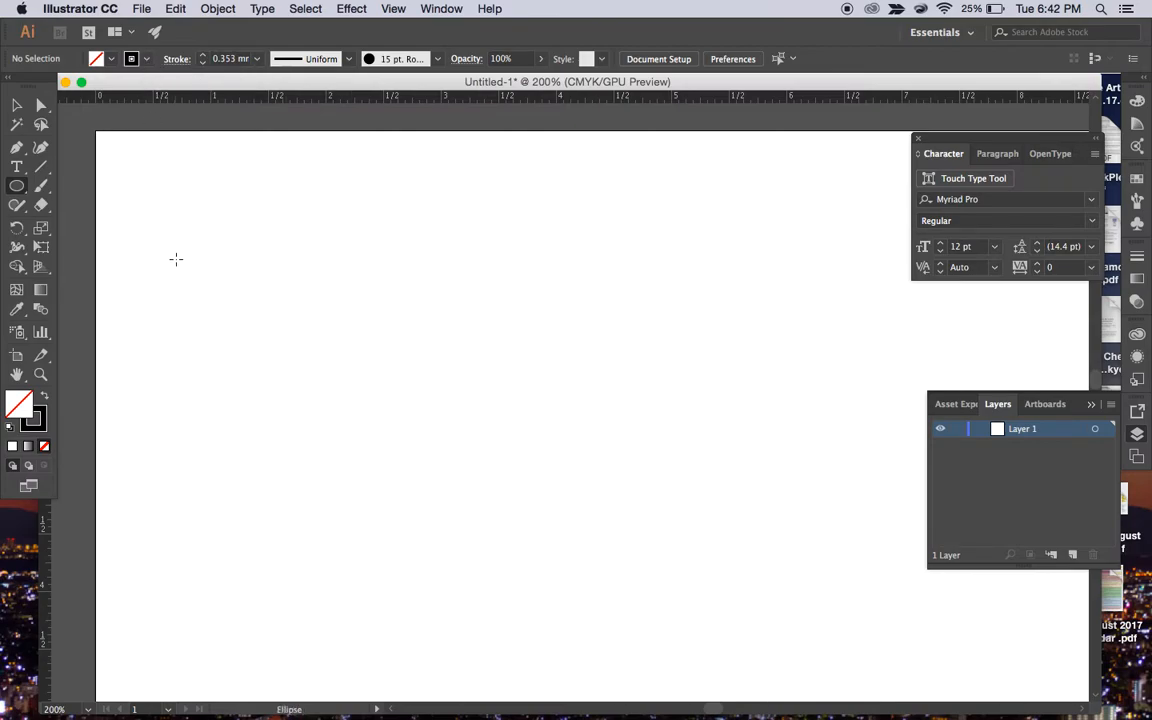
left_click_drag(176, 259, 297, 487)
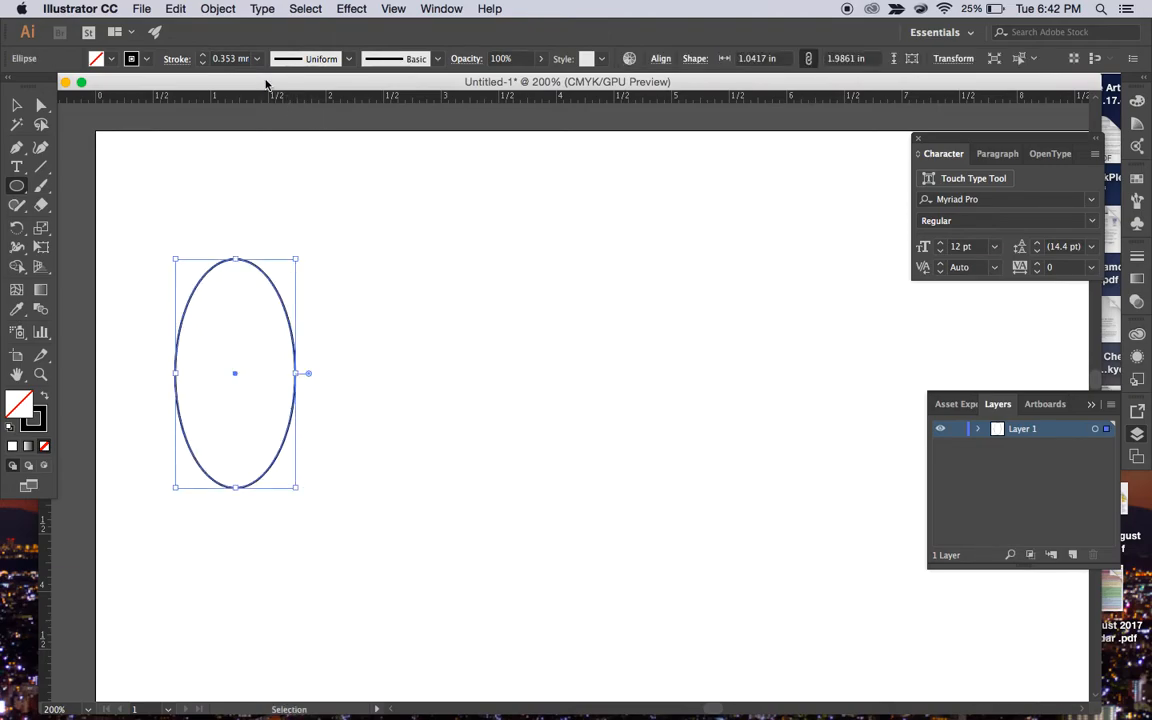
Set the tall ellipse's stroke weight to 2 mm.
left_click(204, 58)
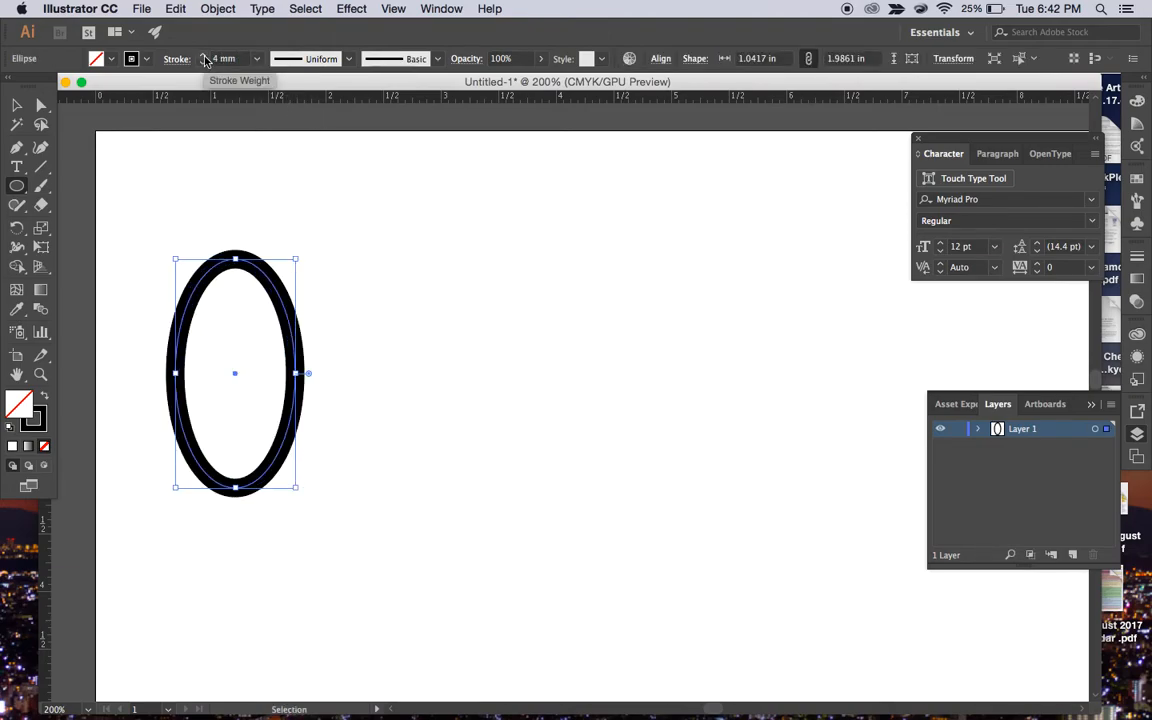
left_click(213, 60)
type("2 ")
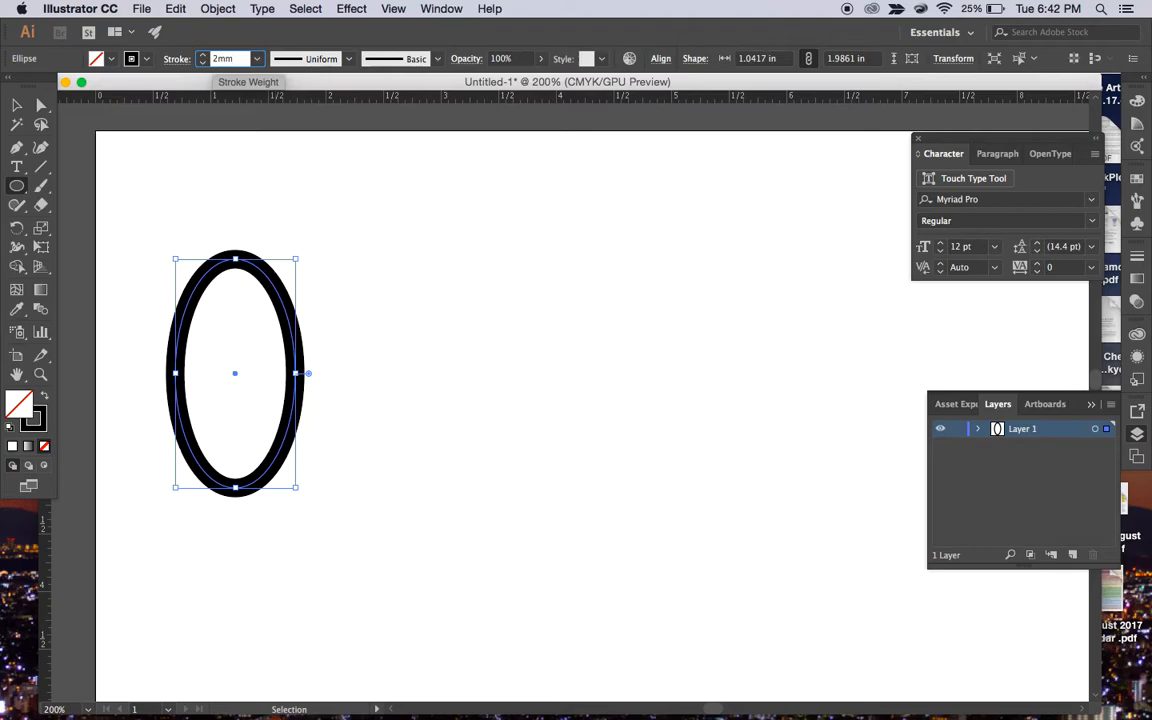
type("mm")
key("Tab")
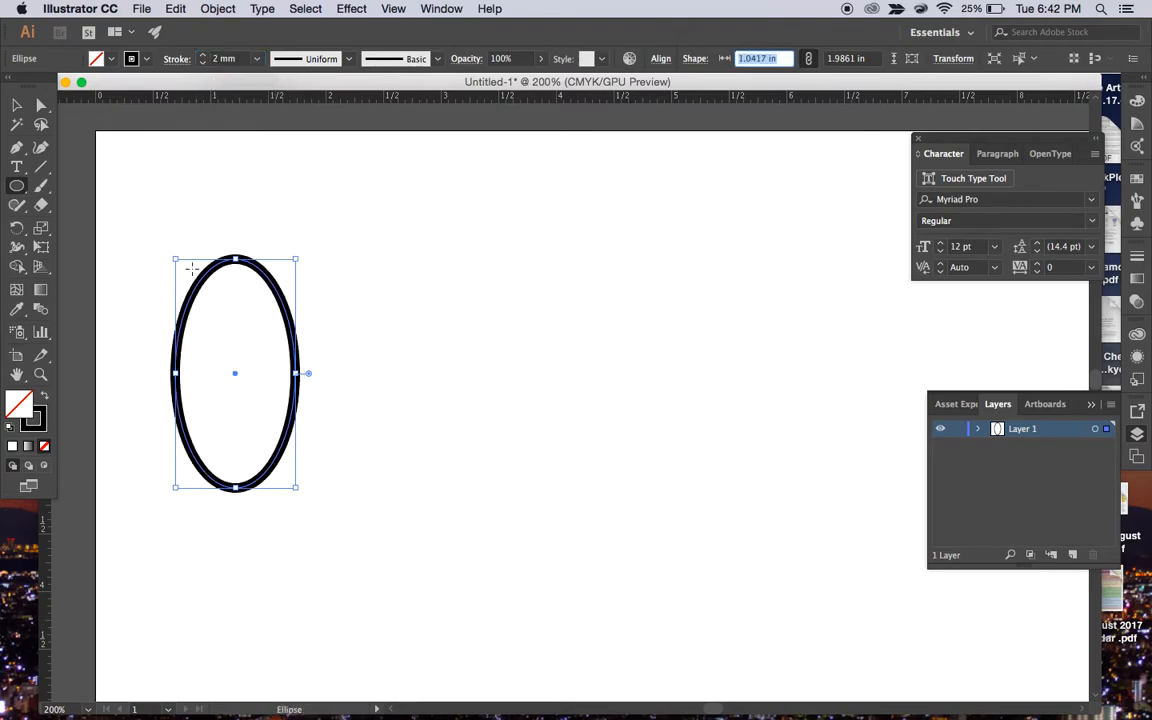
Draw five smaller ellipses overlapping the tall ellipse and its edges, plus a ring about 0.24 x 0.22 in on its top.
left_click(249, 338)
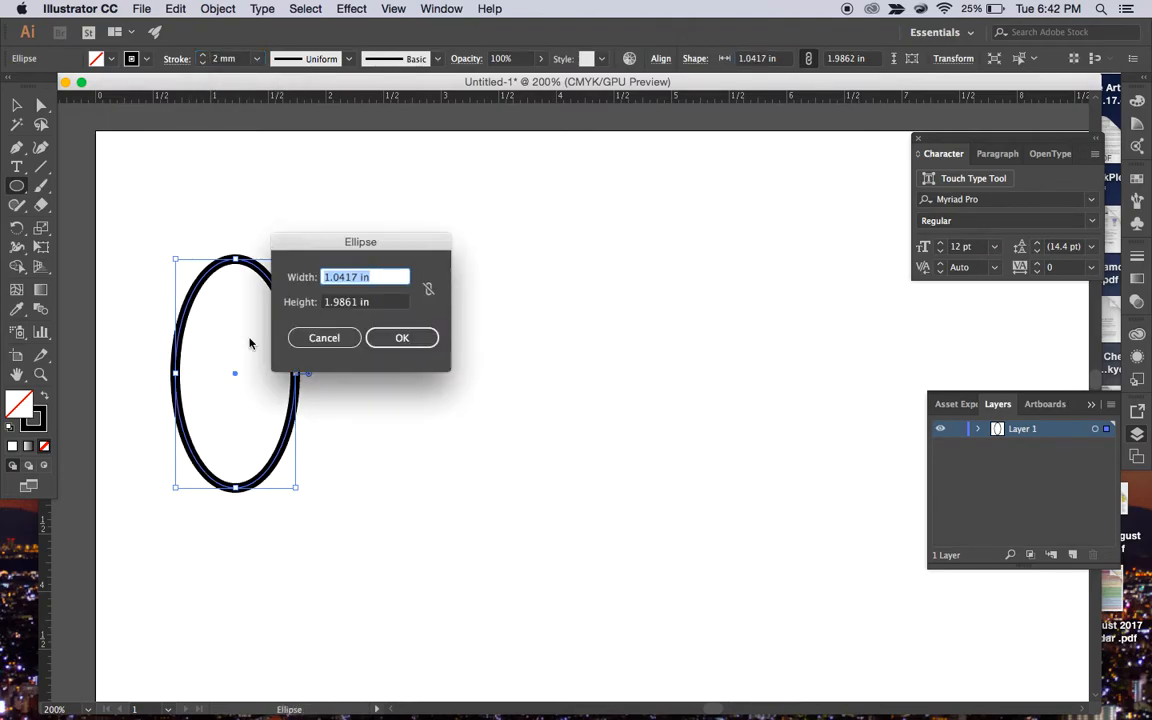
left_click(325, 337)
left_click_drag(232, 310, 343, 367)
mouse_move(270, 347)
left_mouse_down()
mouse_move(303, 442)
mouse_move(338, 438)
left_mouse_up()
mouse_move(224, 387)
left_mouse_down()
mouse_move(345, 392)
mouse_move(334, 419)
mouse_move(292, 420)
left_mouse_up()
left_click_drag(198, 332, 272, 547)
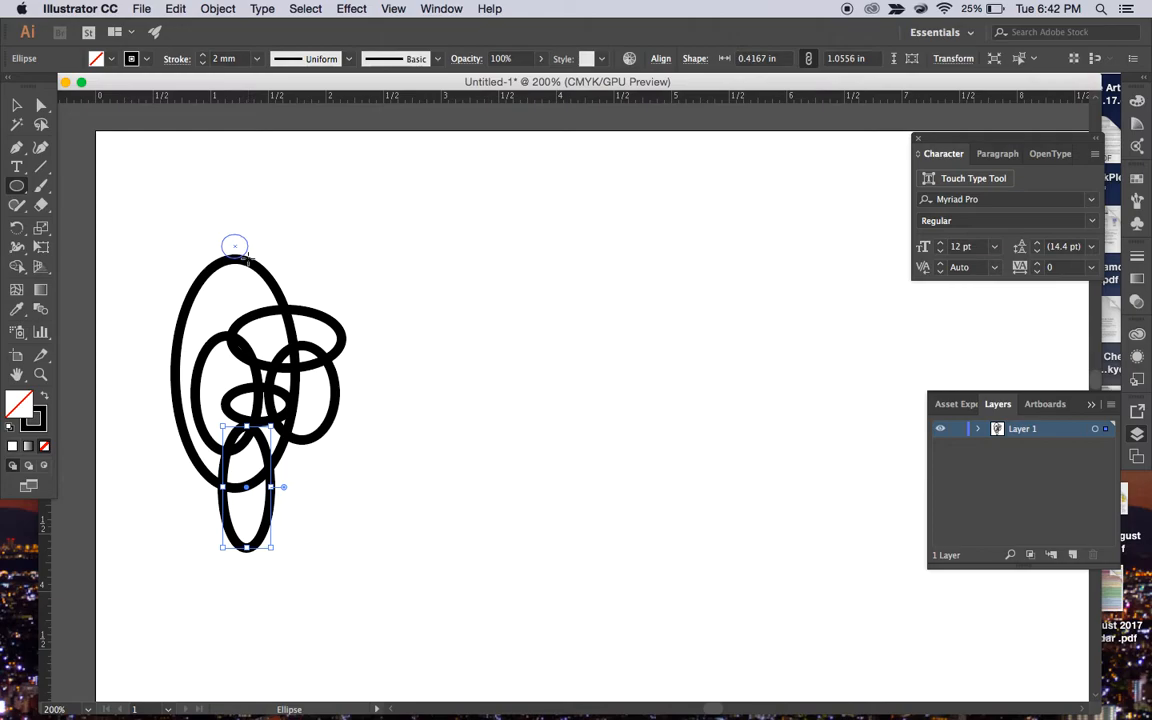
left_click_drag(248, 258, 249, 259)
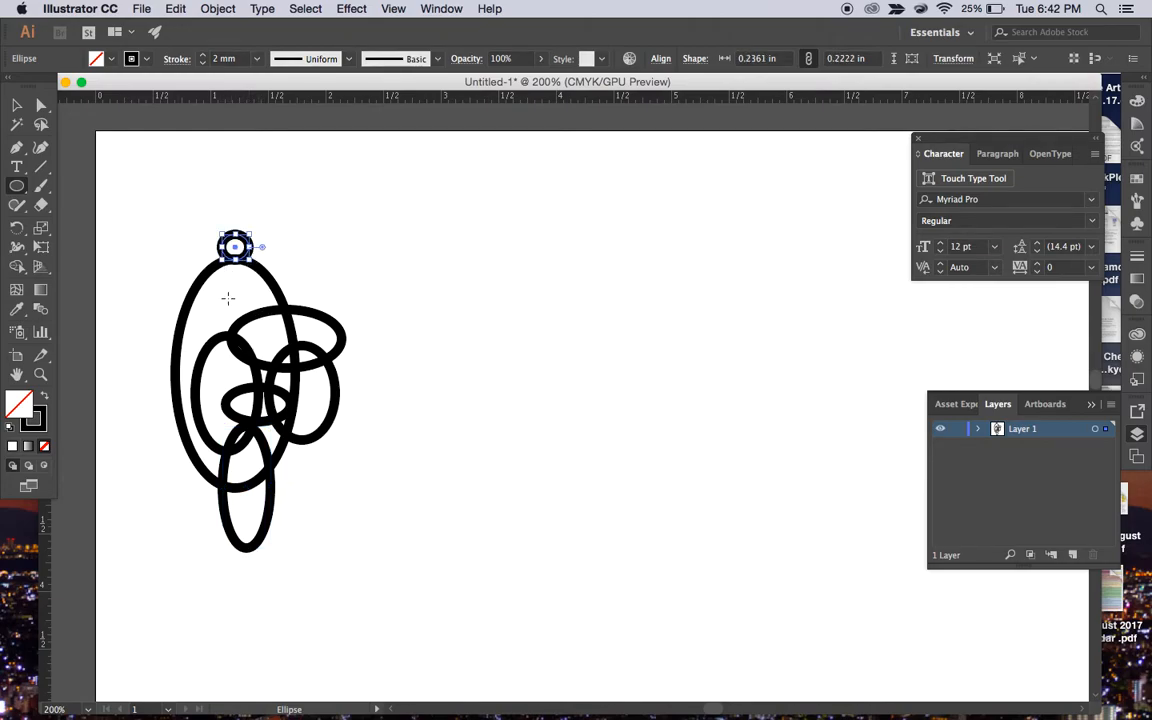
Draw a near-circle about 0.55 x 0.59 in inside the upper part of the tall ellipse and set its stroke to 3 mm.
left_click_drag(199, 283, 261, 352)
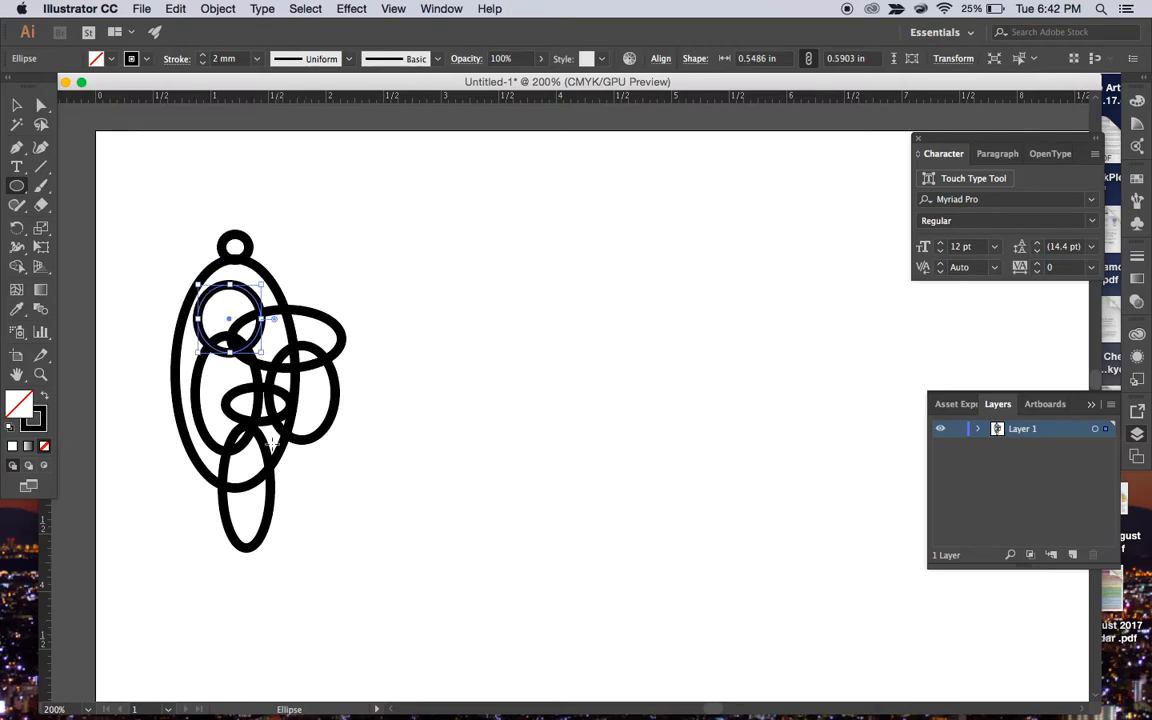
left_click(217, 59)
left_click(217, 60)
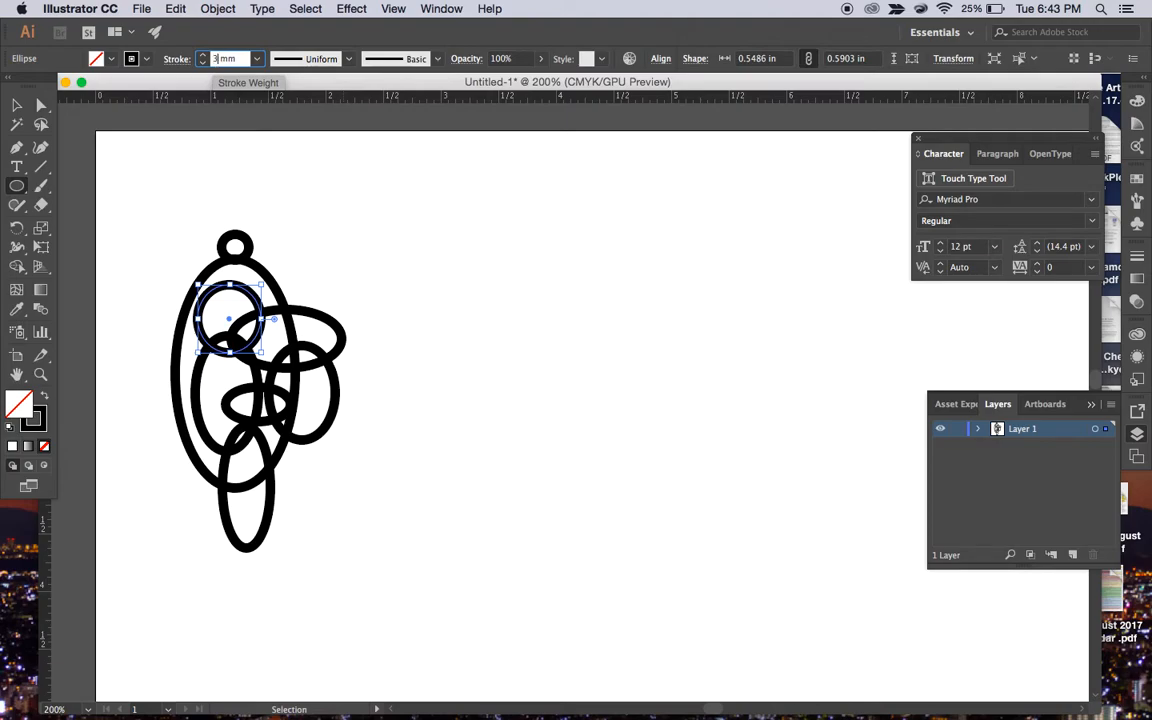
type("3")
key("Tab")
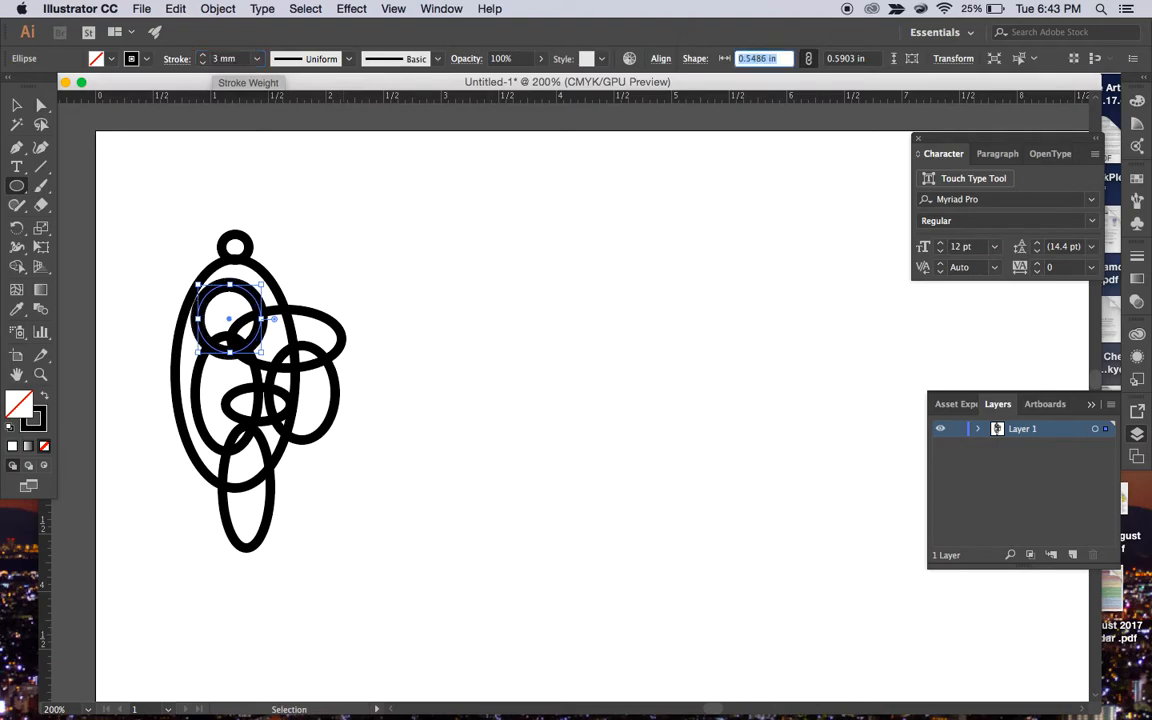
Move the 0.55 x 1 in inner ellipse left and up until it meets the tall ellipse's left edge.
left_click(200, 412)
left_click(333, 339)
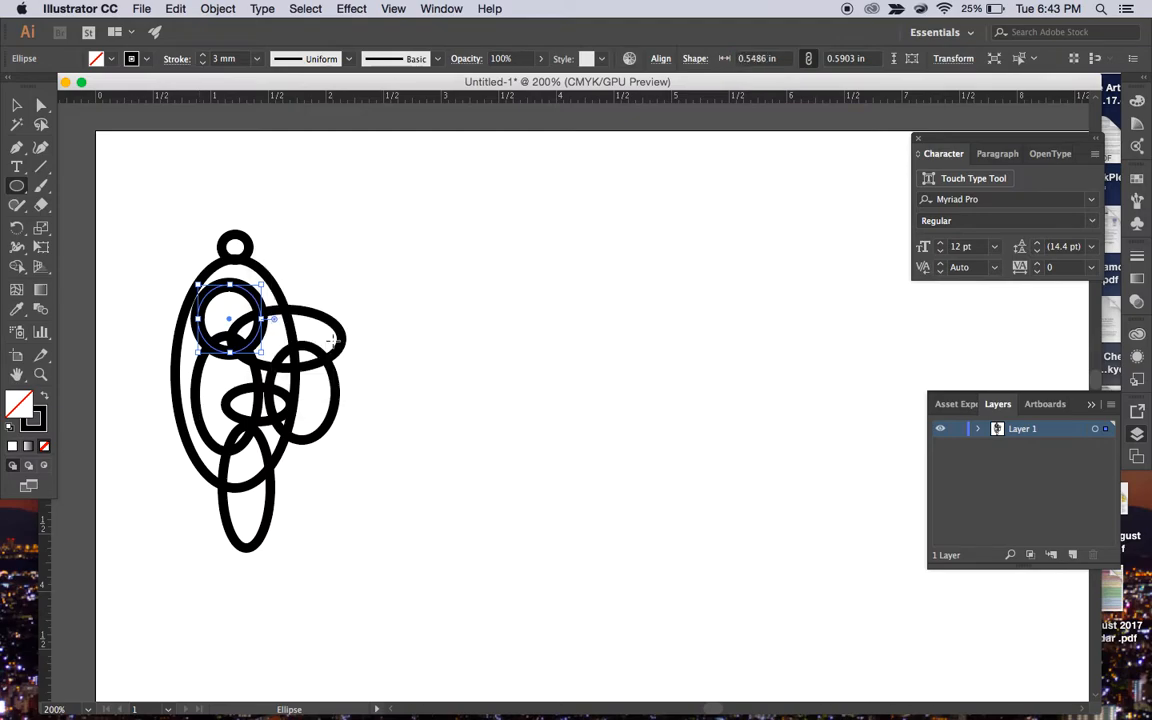
left_click(16, 104)
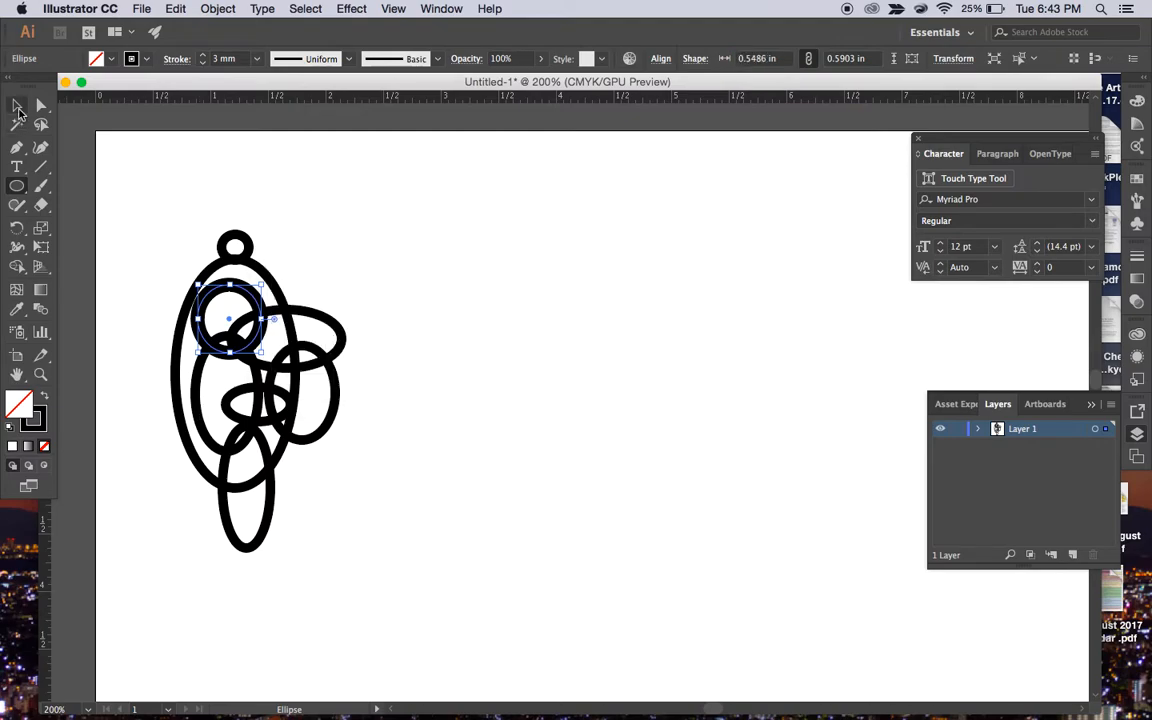
left_click(197, 410)
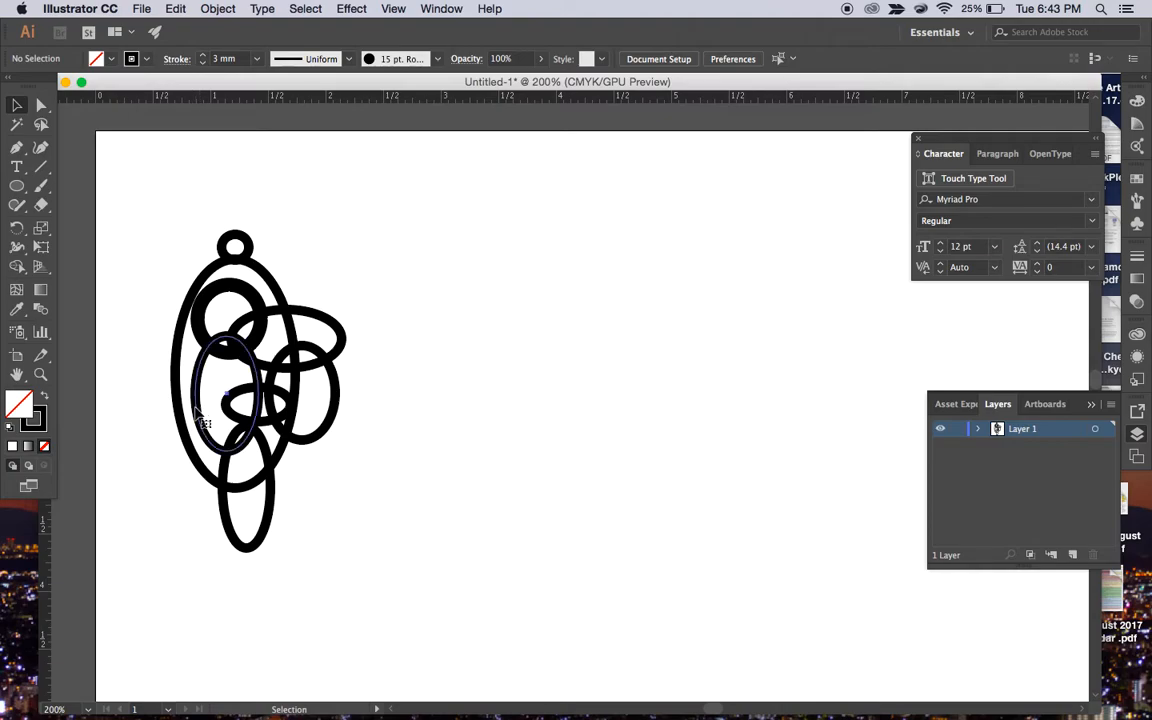
left_click(201, 420)
key("Left")
key("Left")
key("Left")
key("Left")
key("Left")
key("Left")
key("Left")
key("Left")
key("Left")
key("Left")
key("Left")
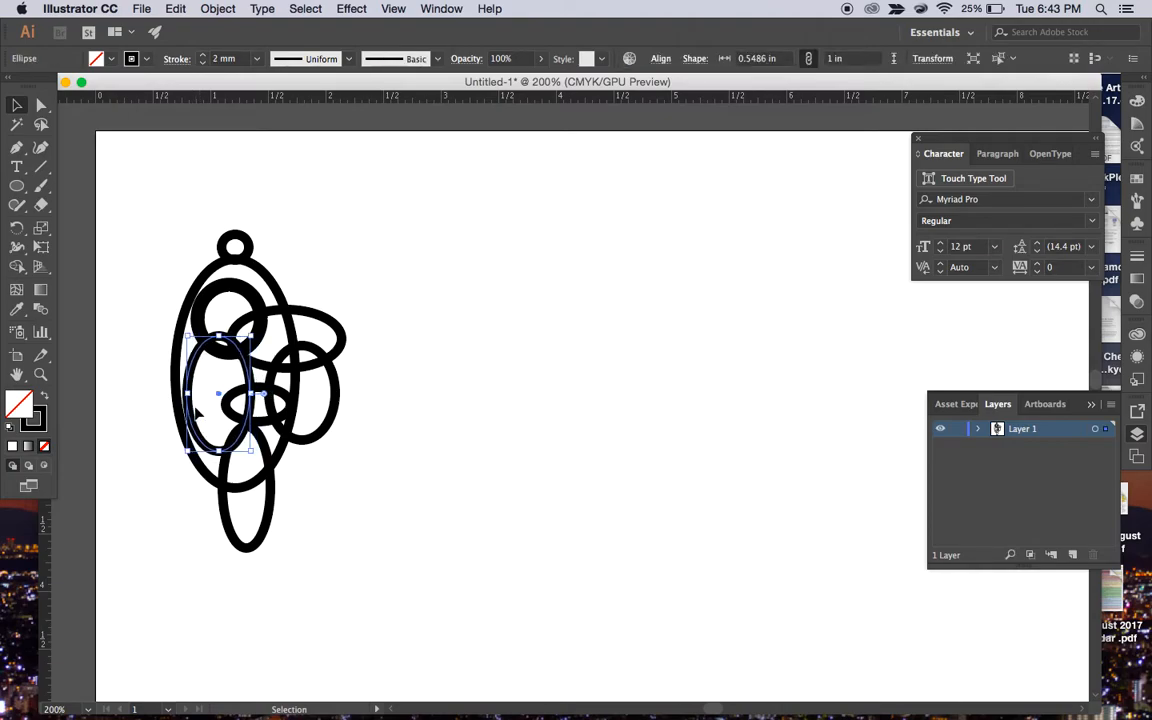
key("Up")
key("Up")
key("Up")
key("Up")
key("Up")
key("Up")
key("Up")
key("Up")
key("Up")
key("Up")
key("Up")
key("Up")
key("Up")
key("Up")
key("Up")
key("Up")
key("Up")
key("Up")
key("Up")
key("Up")
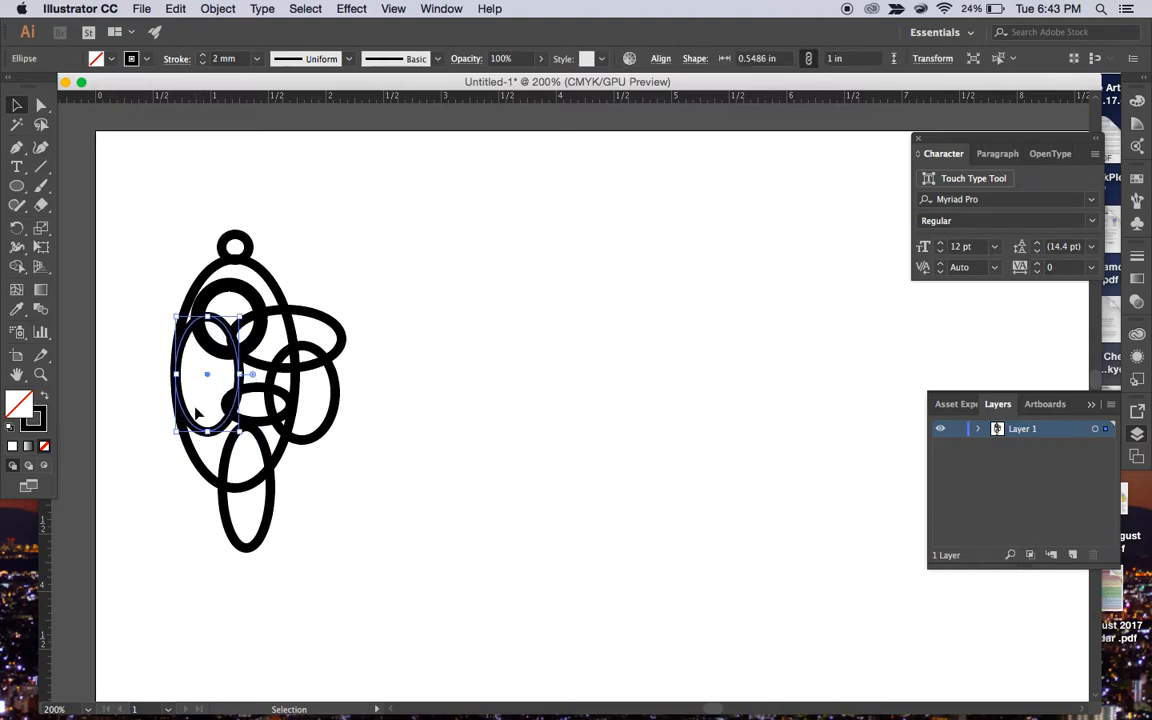
Move the thick 3 mm circle up until it overlaps the top edge of the tall ellipse.
left_click(229, 287)
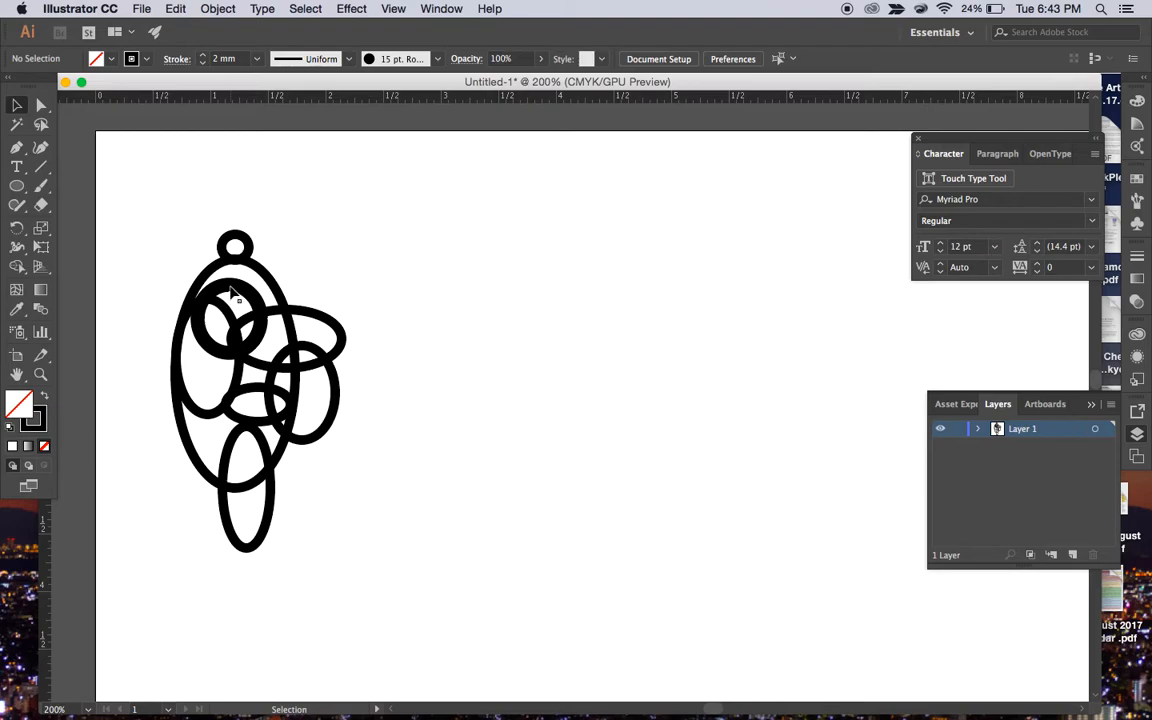
left_click(231, 291)
key("Up")
key("Up")
key("Up")
key("Up")
key("Up")
key("Up")
key("Up")
key("Up")
key("Up")
key("Up")
key("Up")
key("Up")
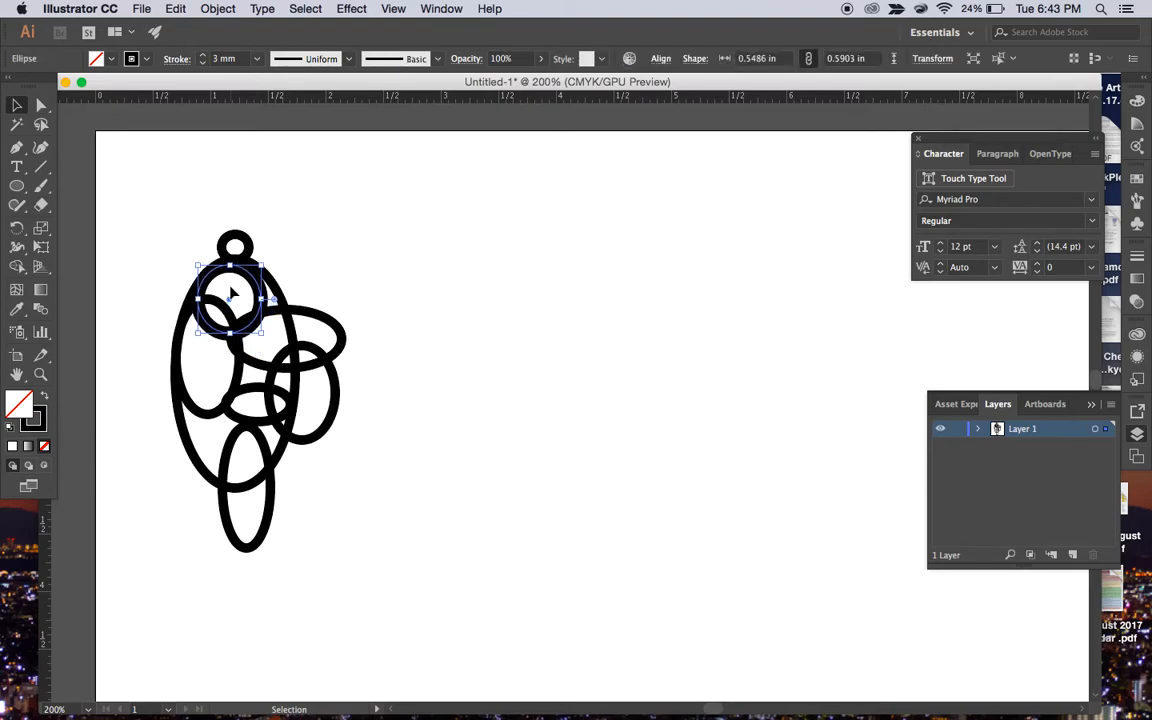
Move the small flat ellipse to the tall ellipse's lower-left edge, just below the left inner ellipse.
left_click(254, 397)
left_click_drag(254, 397, 210, 427)
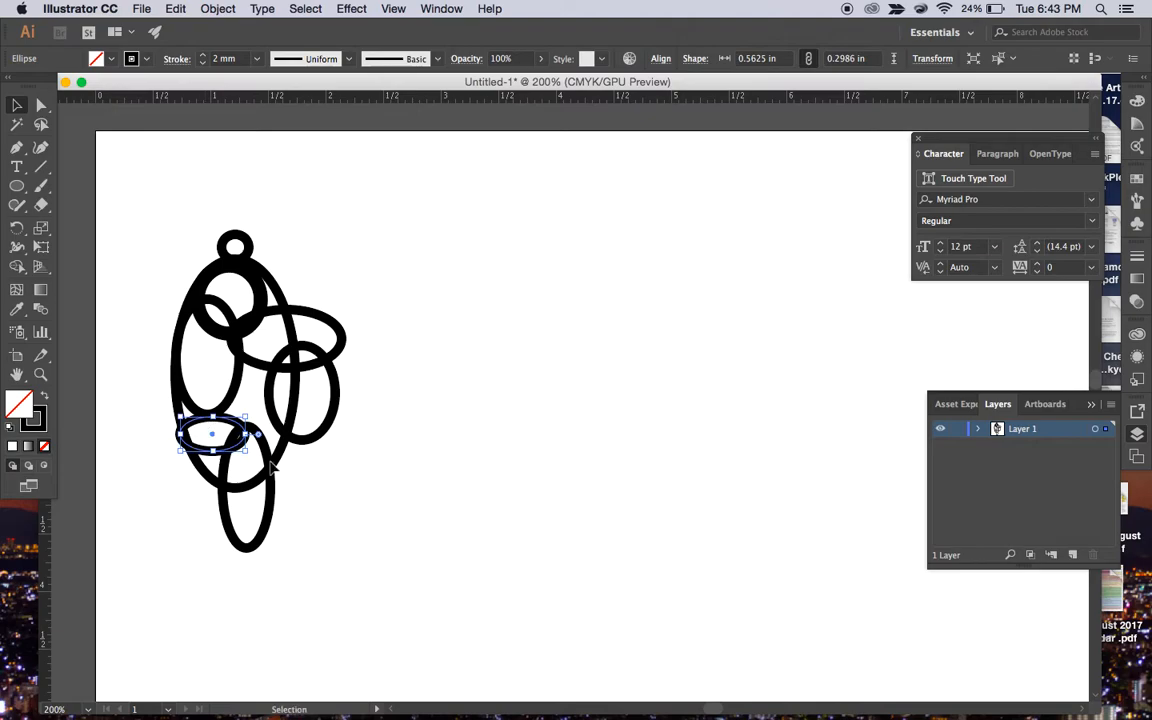
left_click(265, 460)
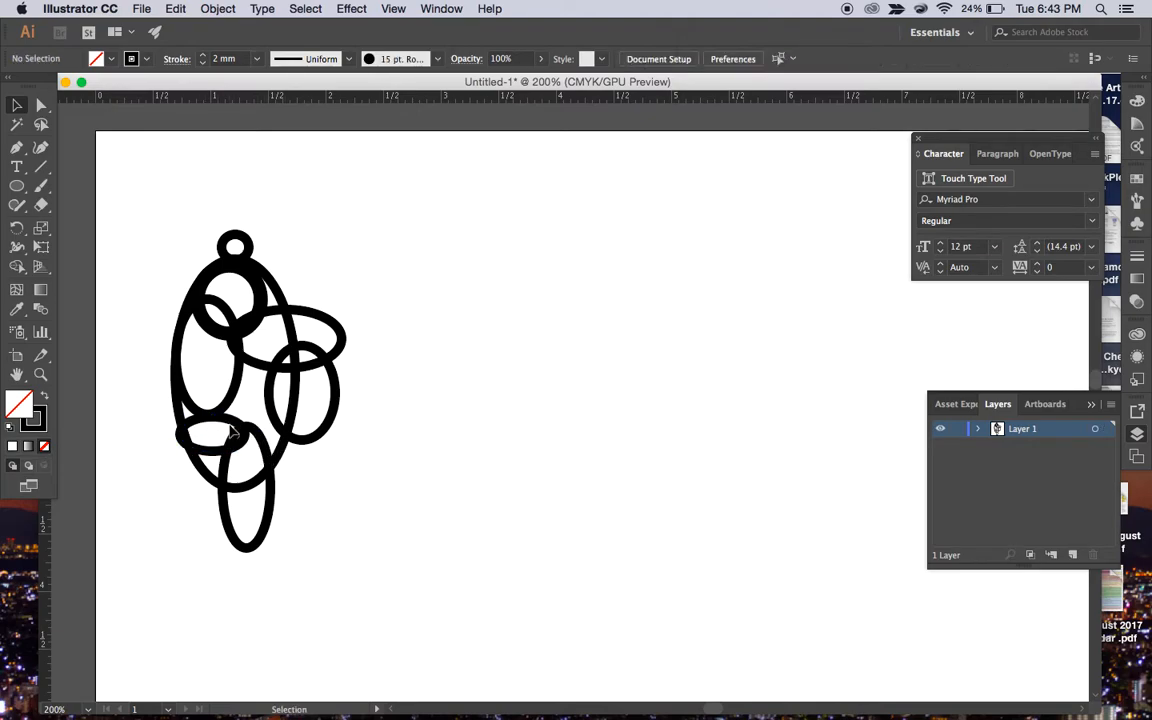
left_click(236, 433)
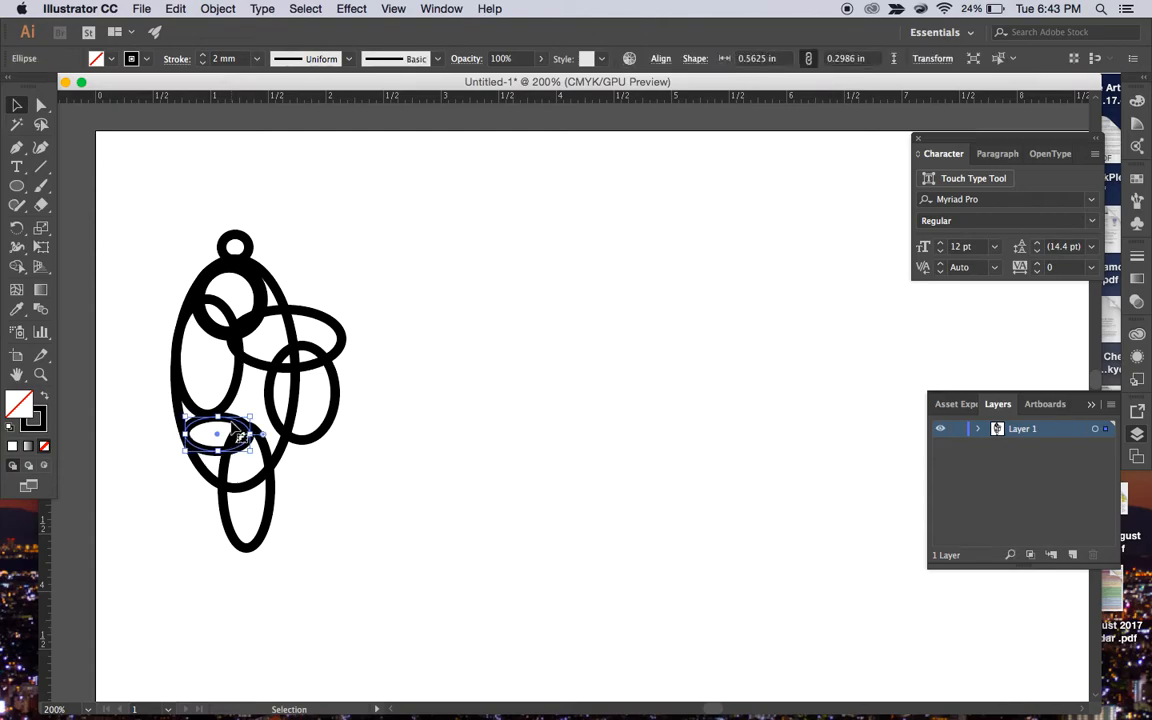
Delete the narrow vertical ellipse that hangs below the tall ellipse.
left_click(270, 467)
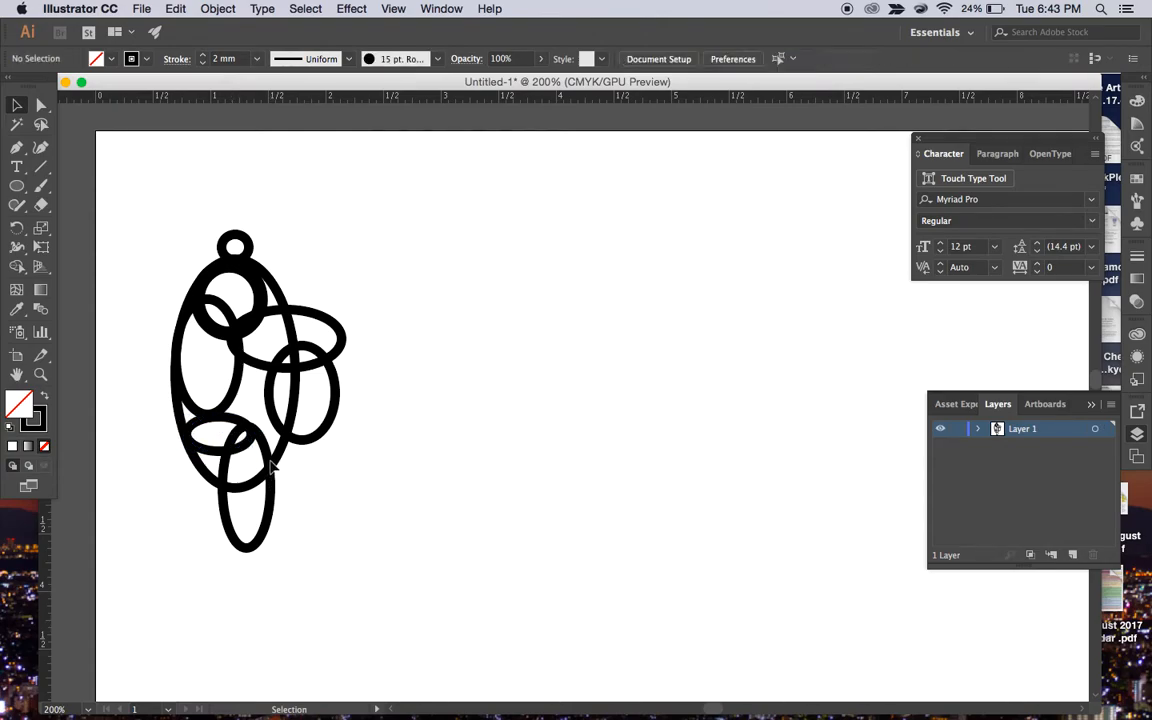
left_click(271, 526)
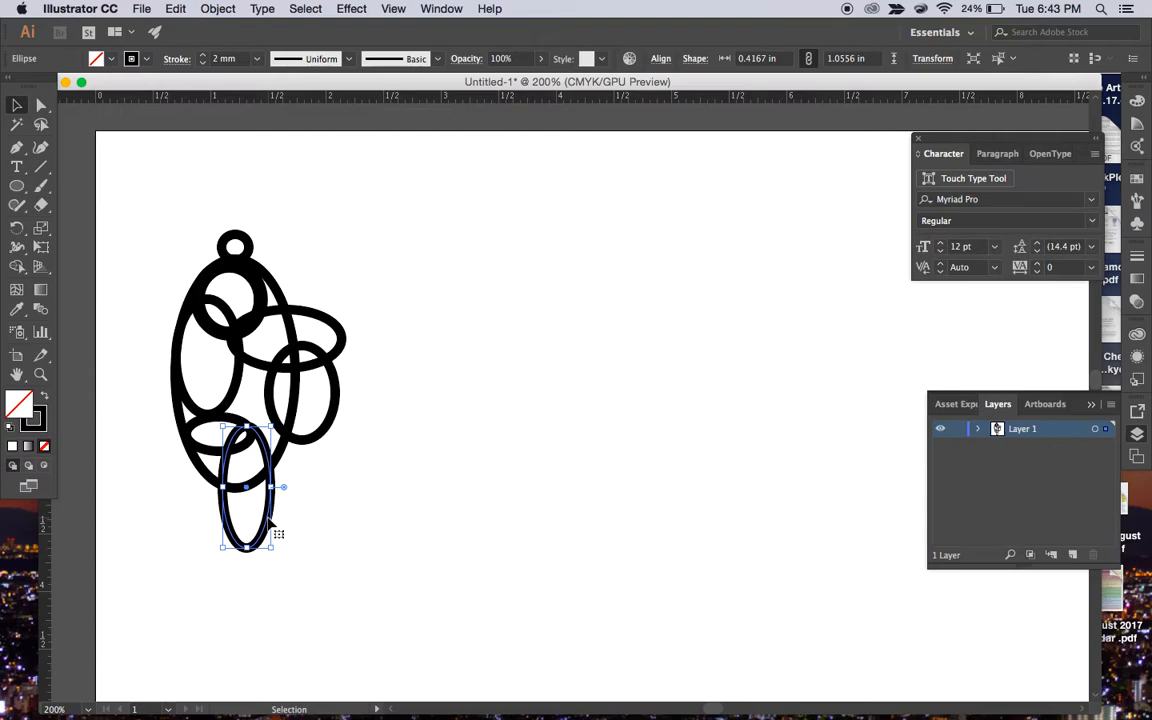
key("Delete")
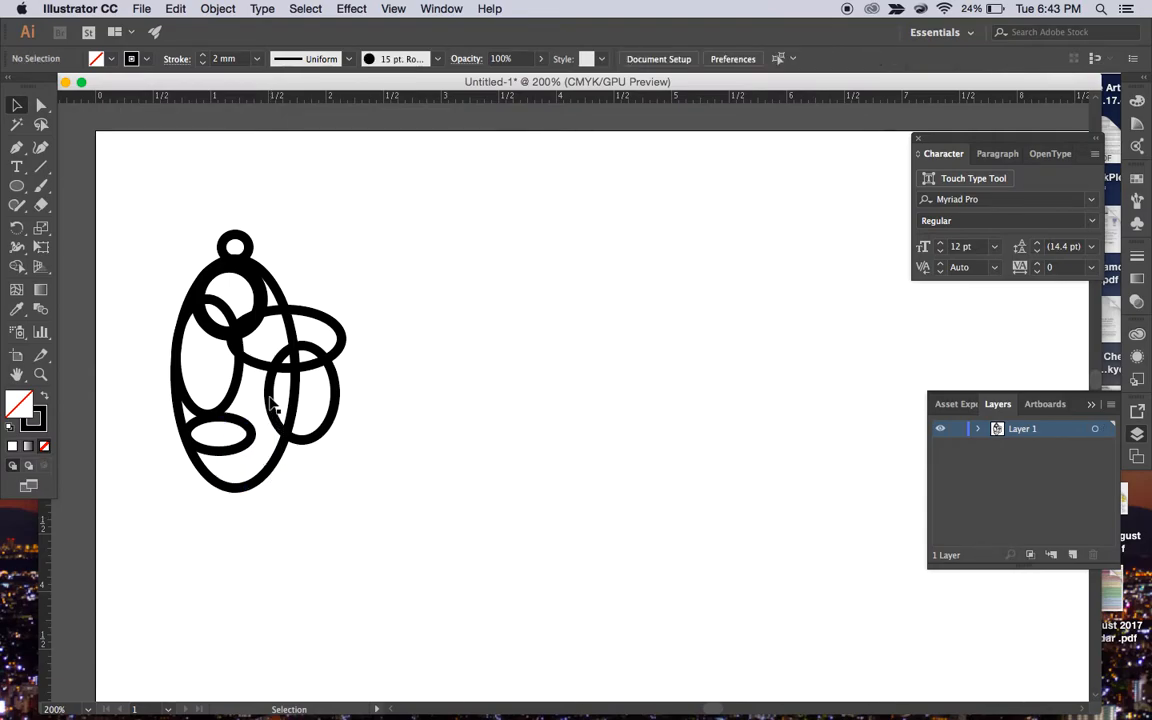
Move the 0.58 x 0.82 in ellipse left until its right side meets the tall ellipse's right edge.
left_click(272, 402)
key("Left")
key("Left")
key("Left")
key("Left")
key("Left")
key("Left")
key("Left")
key("Left")
key("Left")
key("Left")
key("Left")
key("Left")
key("Left")
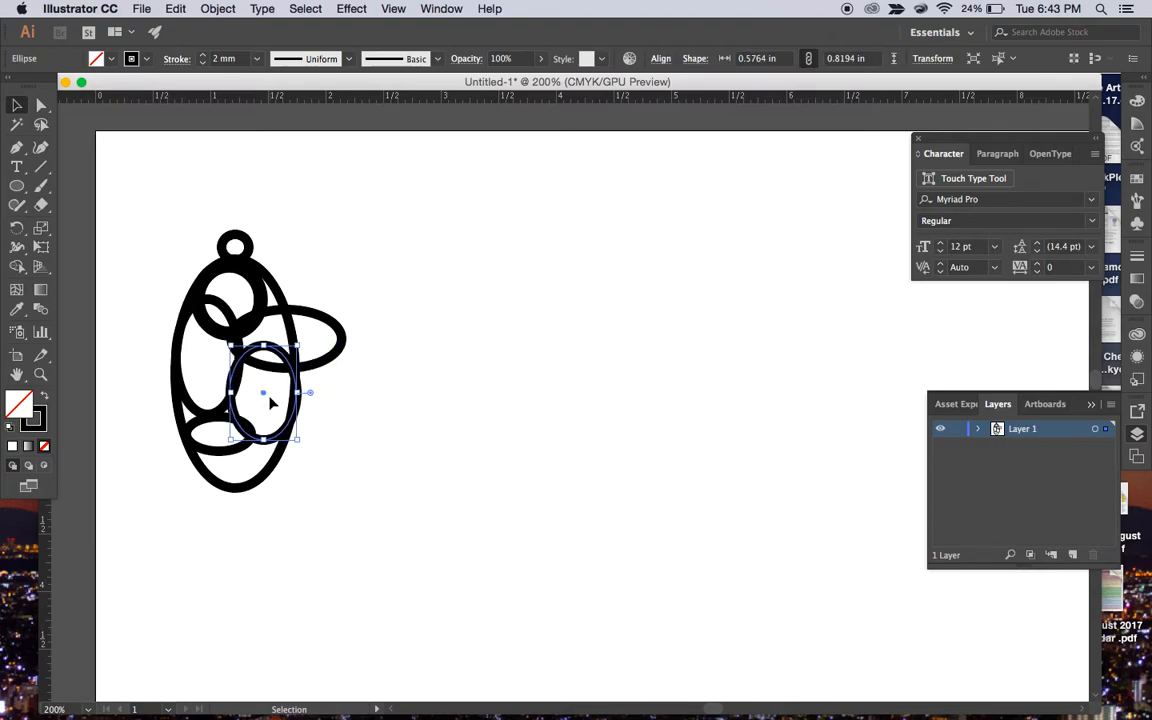
Shrink the right inner ellipse to about 0.53 x 0.67 in and move it up slightly along the tall ellipse's right edge.
left_click_drag(230, 343, 237, 364)
key("Up")
key("Up")
key("Up")
key("Up")
key("Up")
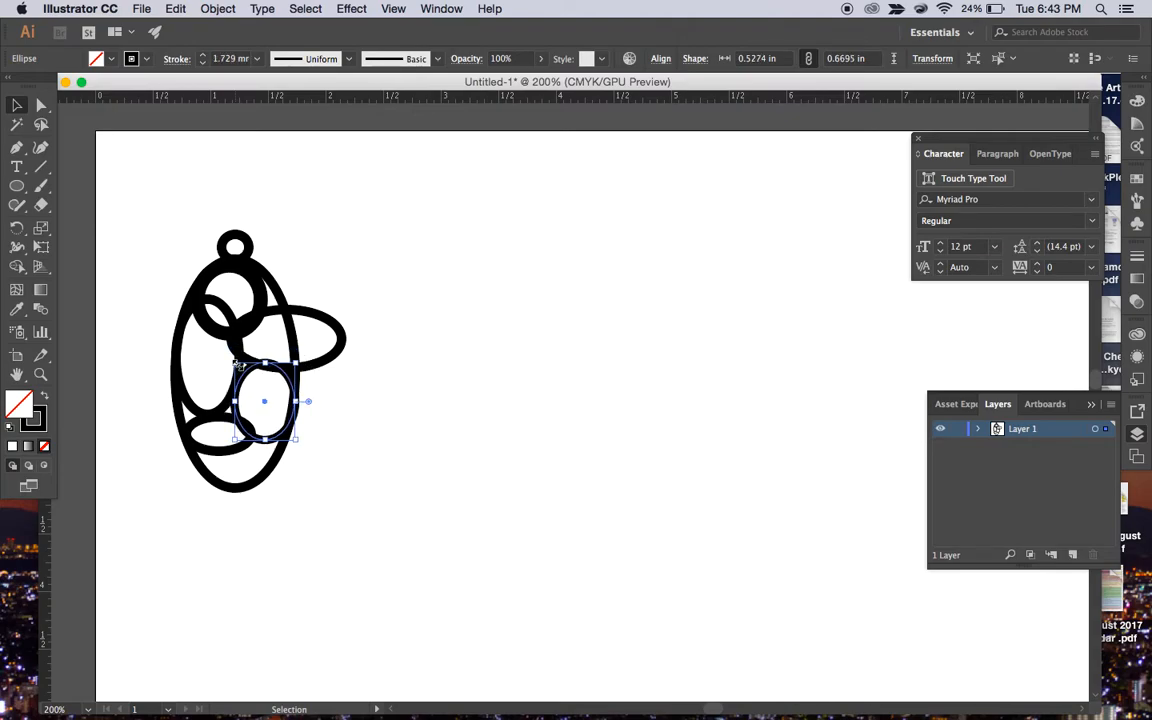
key("Up")
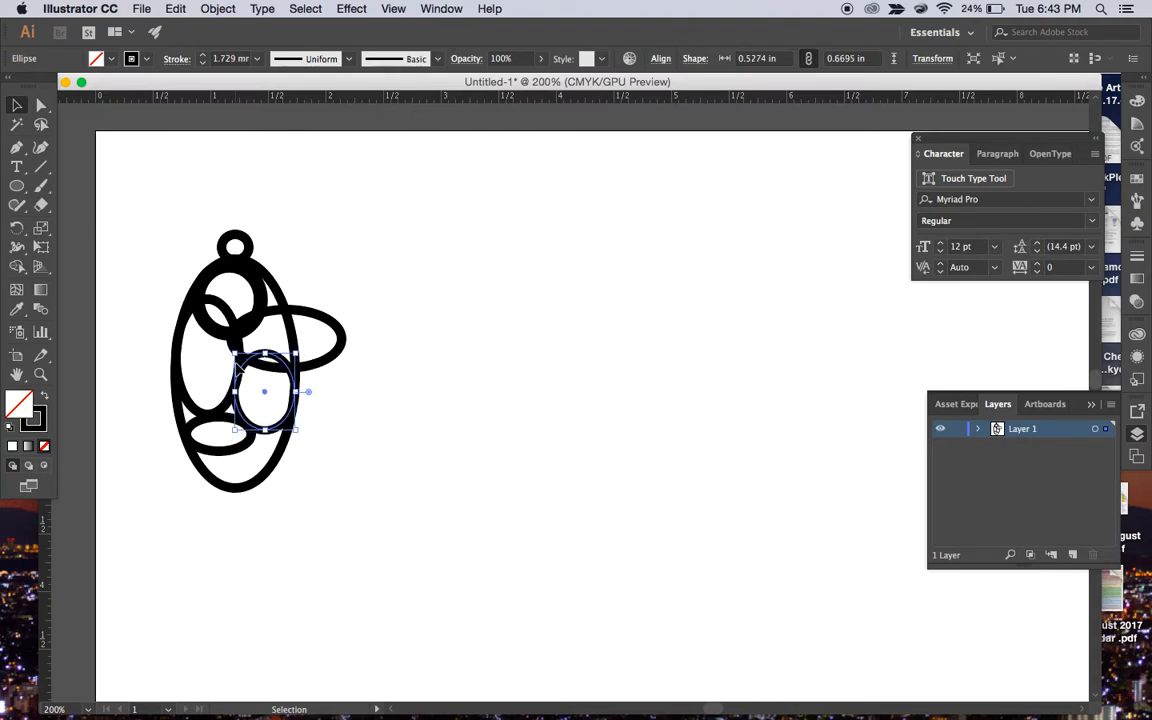
Rotate the wide flat ellipse clockwise to a steep diagonal and move it inside the tall ellipse's lower-left edge.
left_click(335, 358)
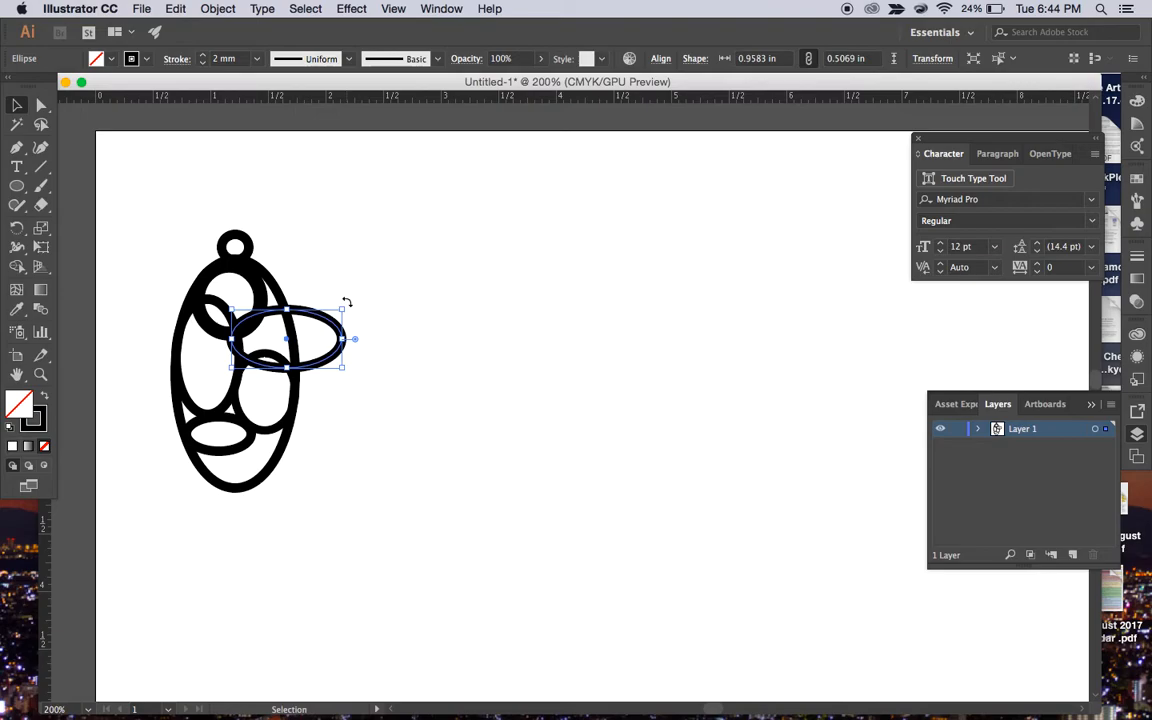
left_click_drag(346, 301, 371, 386)
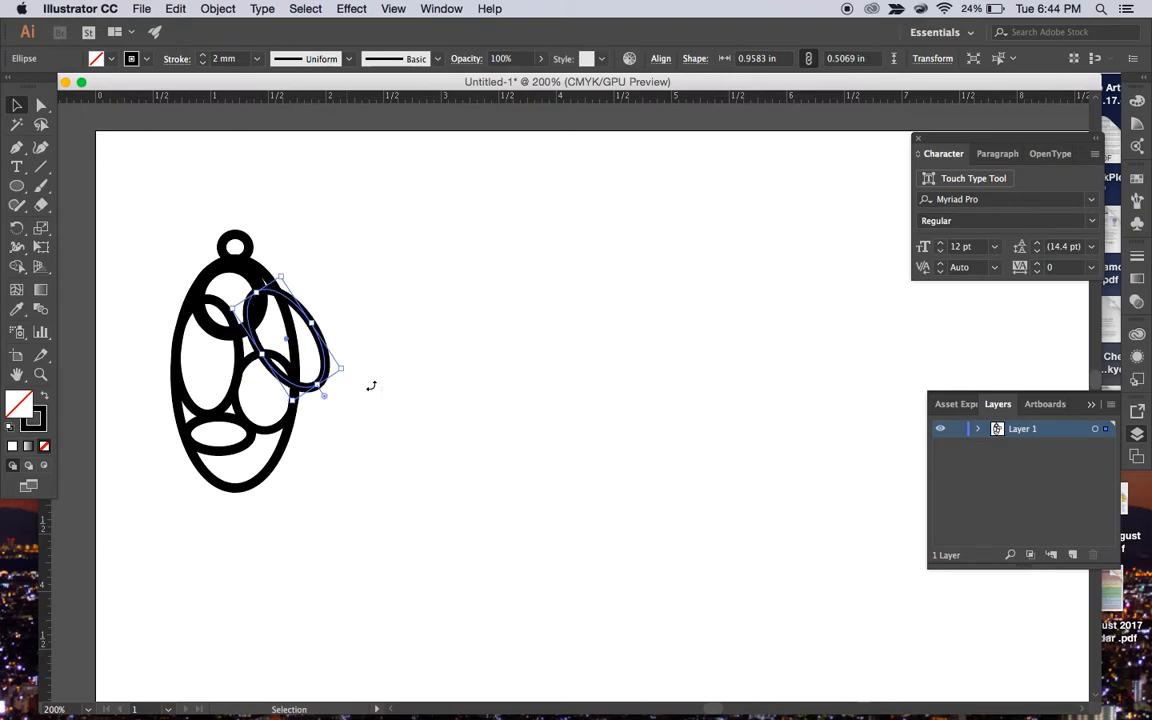
left_click_drag(304, 317, 240, 425)
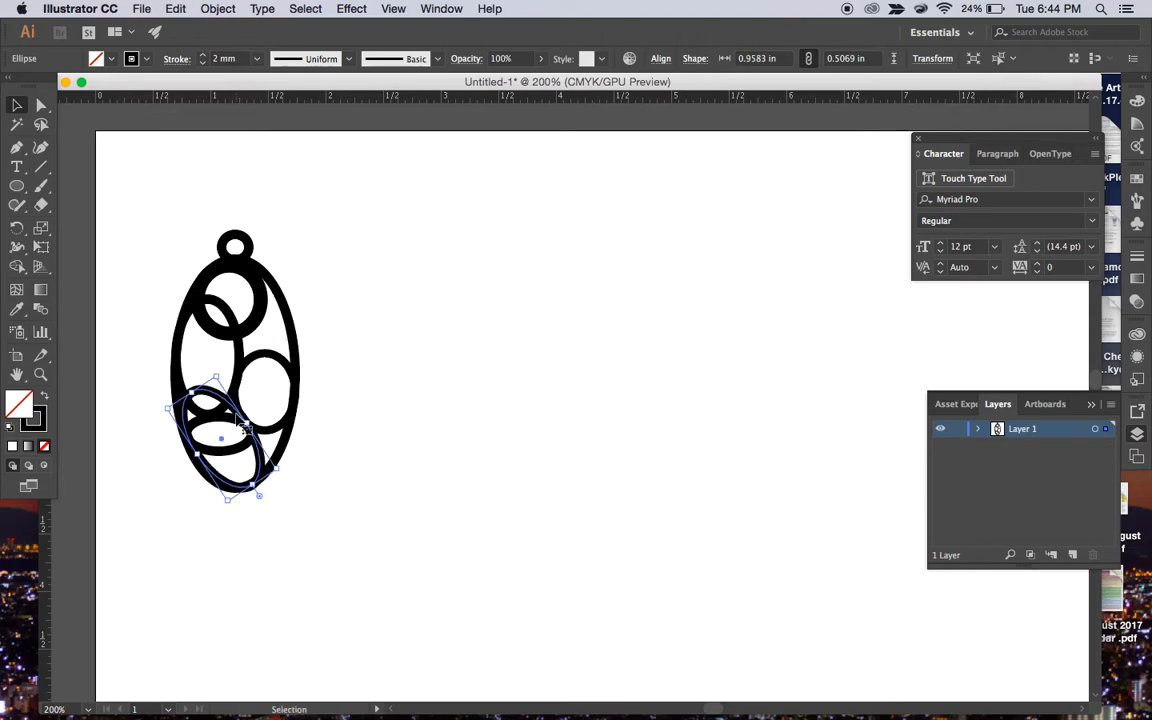
left_click(321, 546)
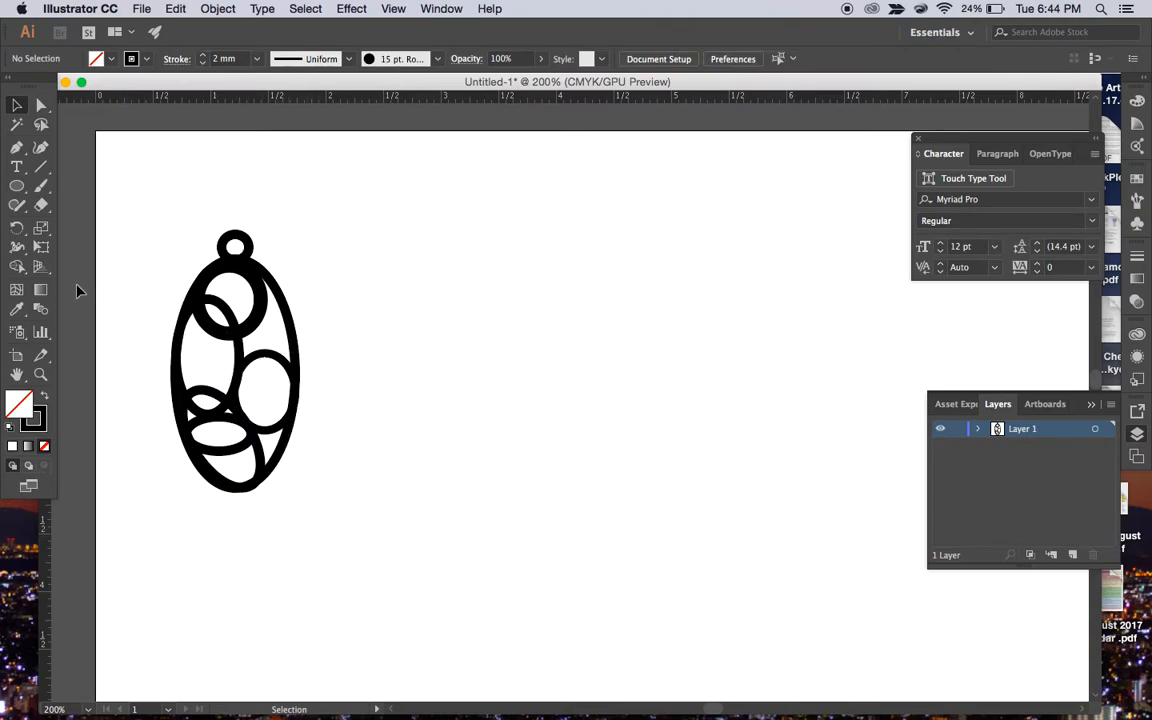
Draw a small ellipse about 0.26 x 0.31 in inside the right inner ellipse, overlapping the tall ellipse's right edge.
left_click(16, 188)
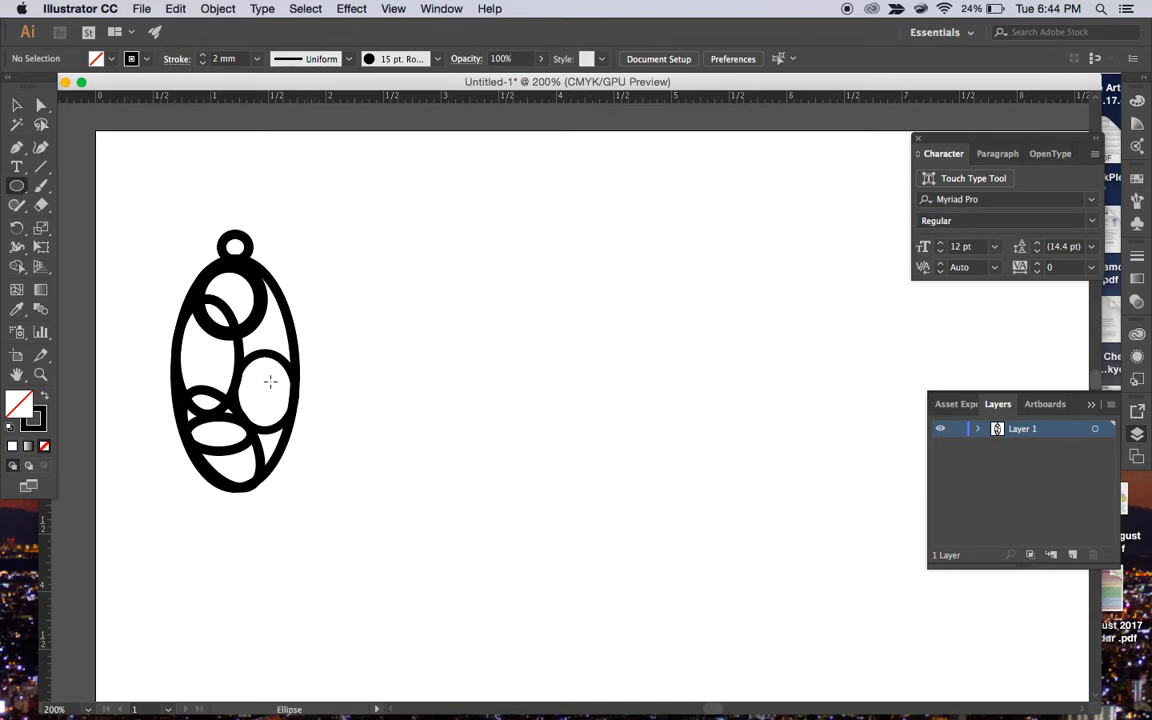
left_click_drag(261, 378, 291, 413)
left_click(364, 412)
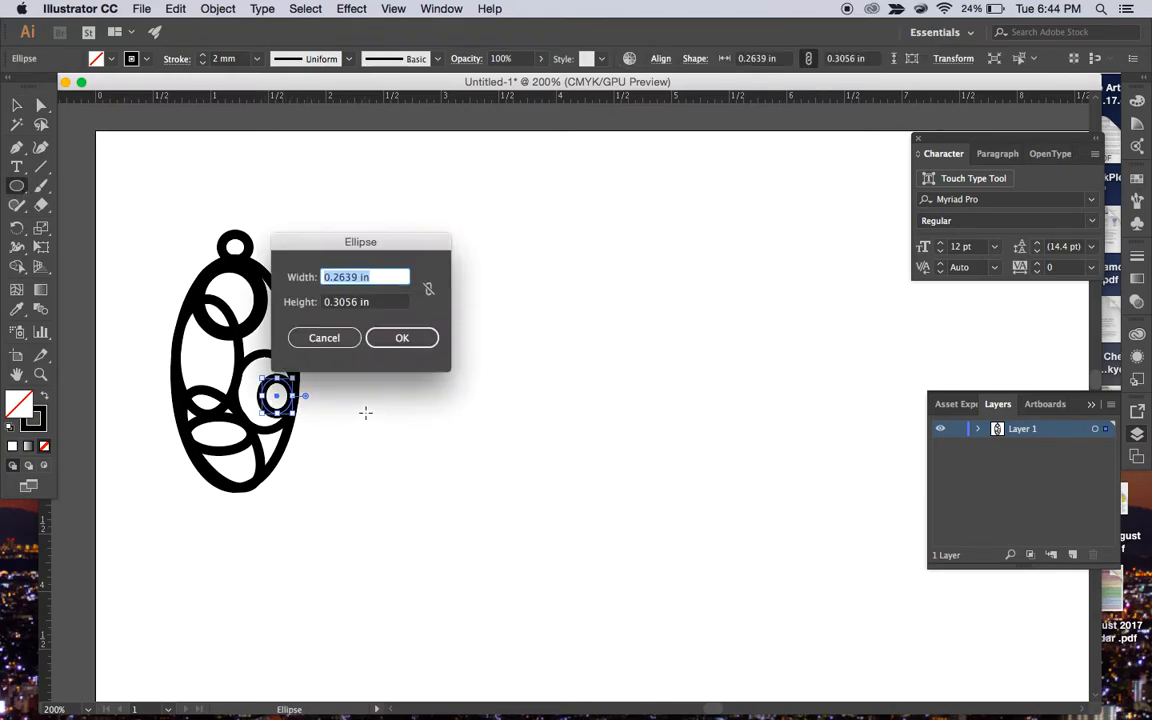
left_click(345, 337)
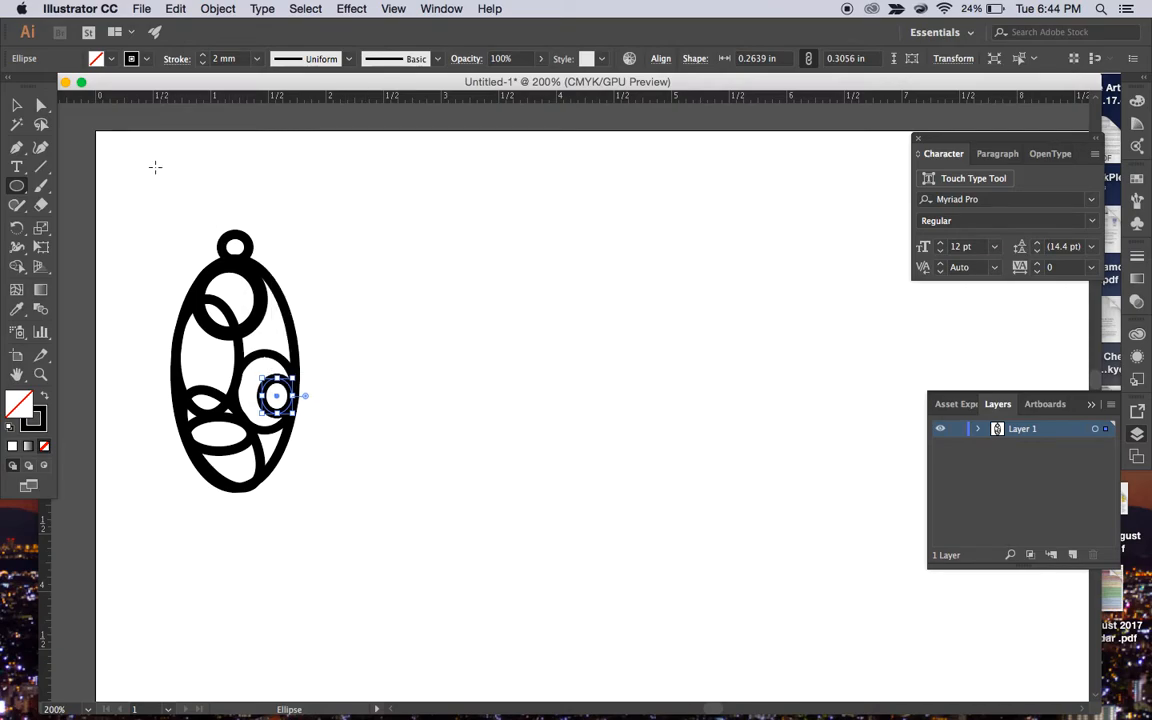
left_click(15, 106)
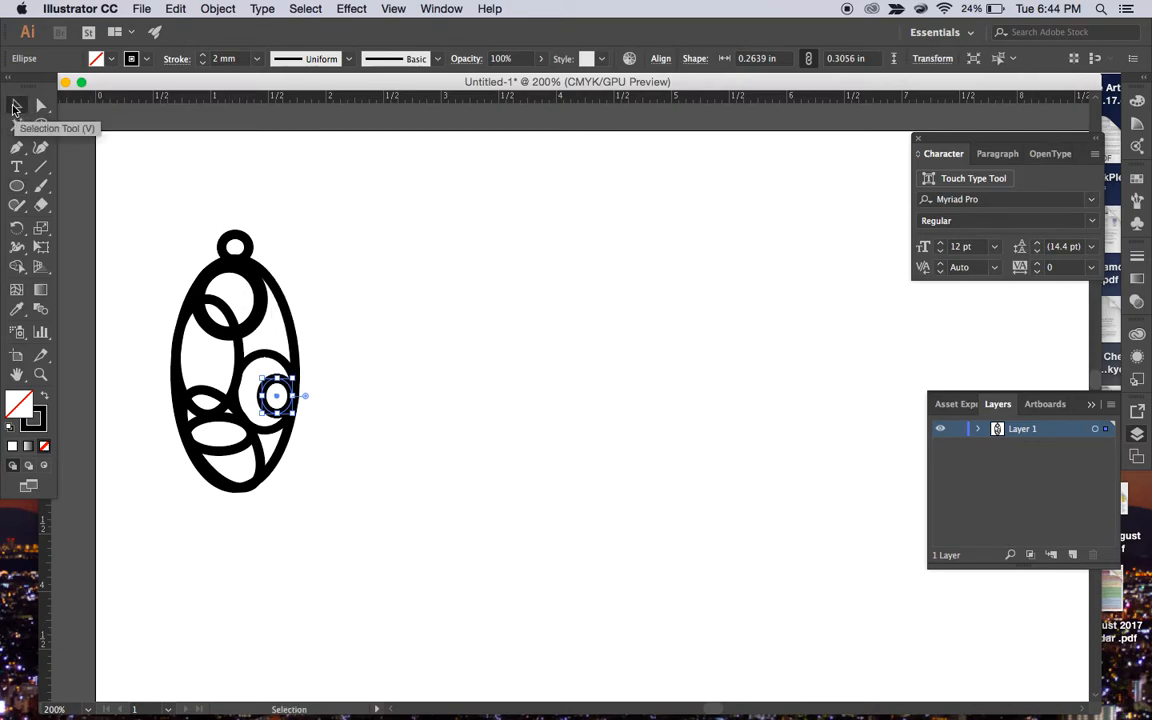
left_click(140, 248)
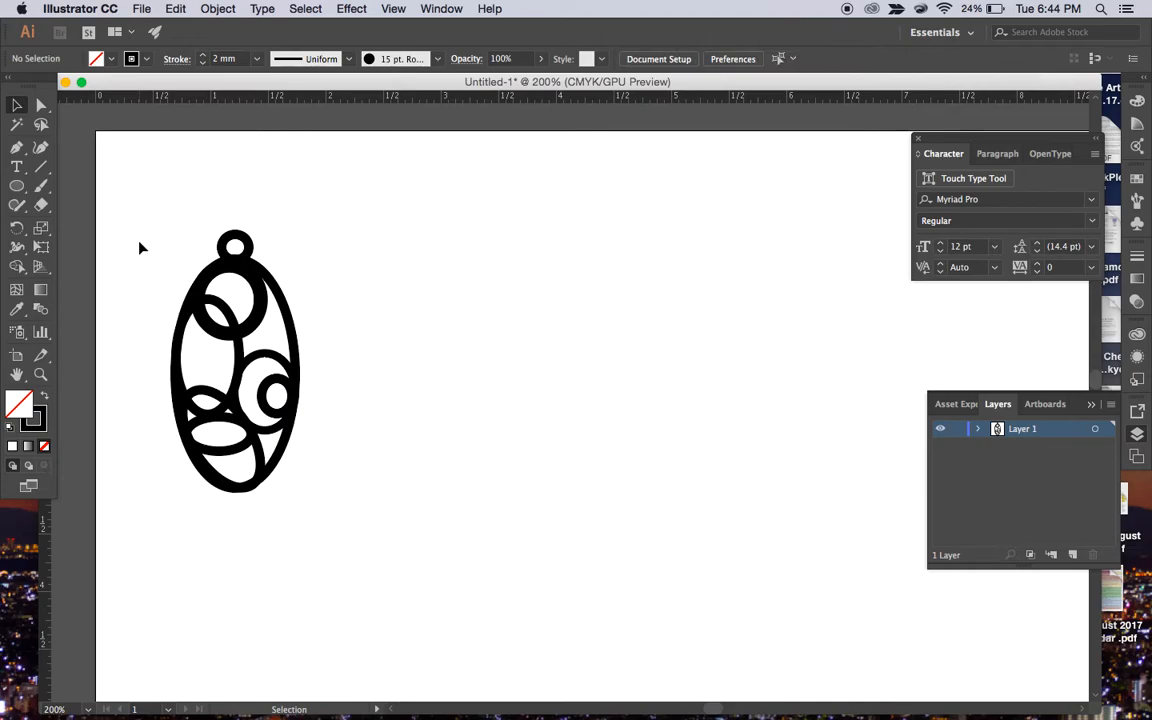
Place horizontal guides at the top of the ring and at the bottom edge of the tall ellipse.
scroll(140, 248, "down", 1)
scroll(140, 248, "right", 2)
left_click_drag(35, 90, 6, 320)
scroll(115, 256, "right", 2)
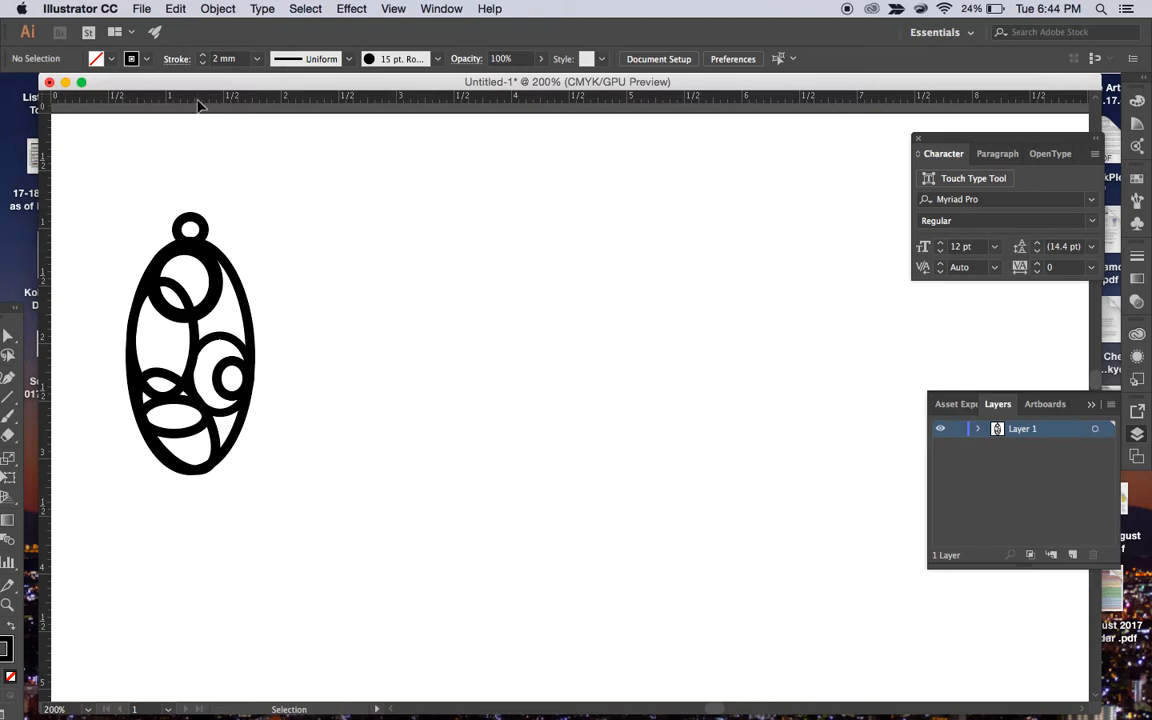
left_click_drag(197, 103, 187, 213)
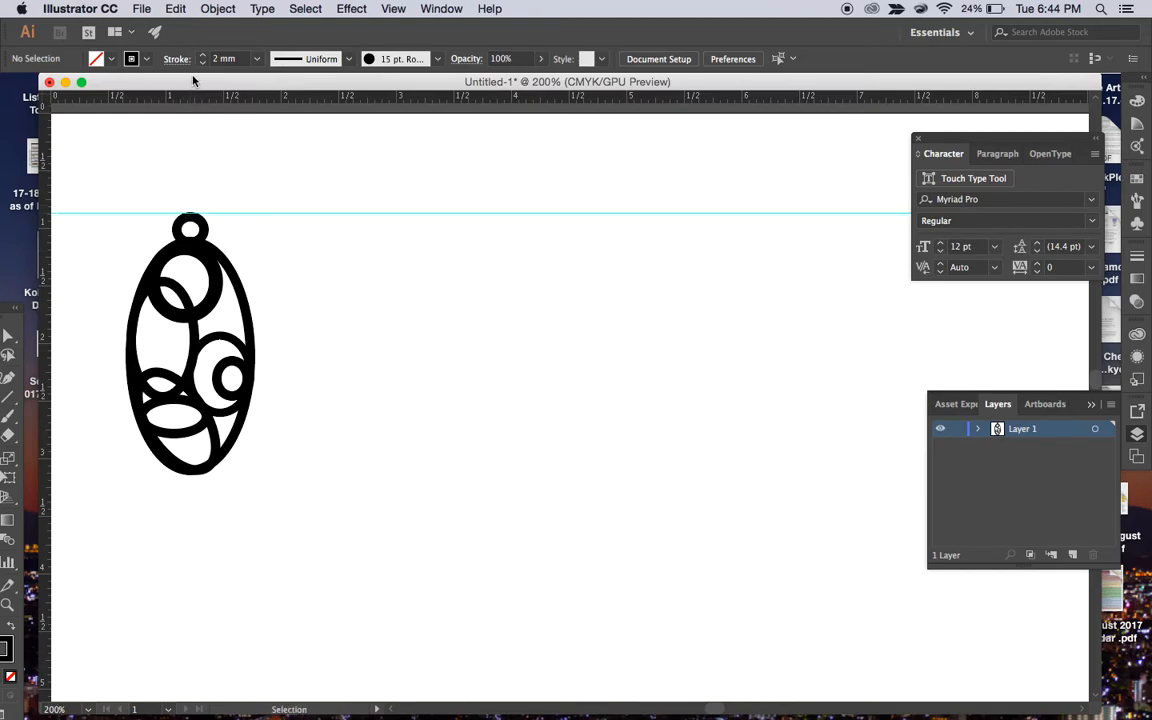
left_click_drag(177, 100, 179, 478)
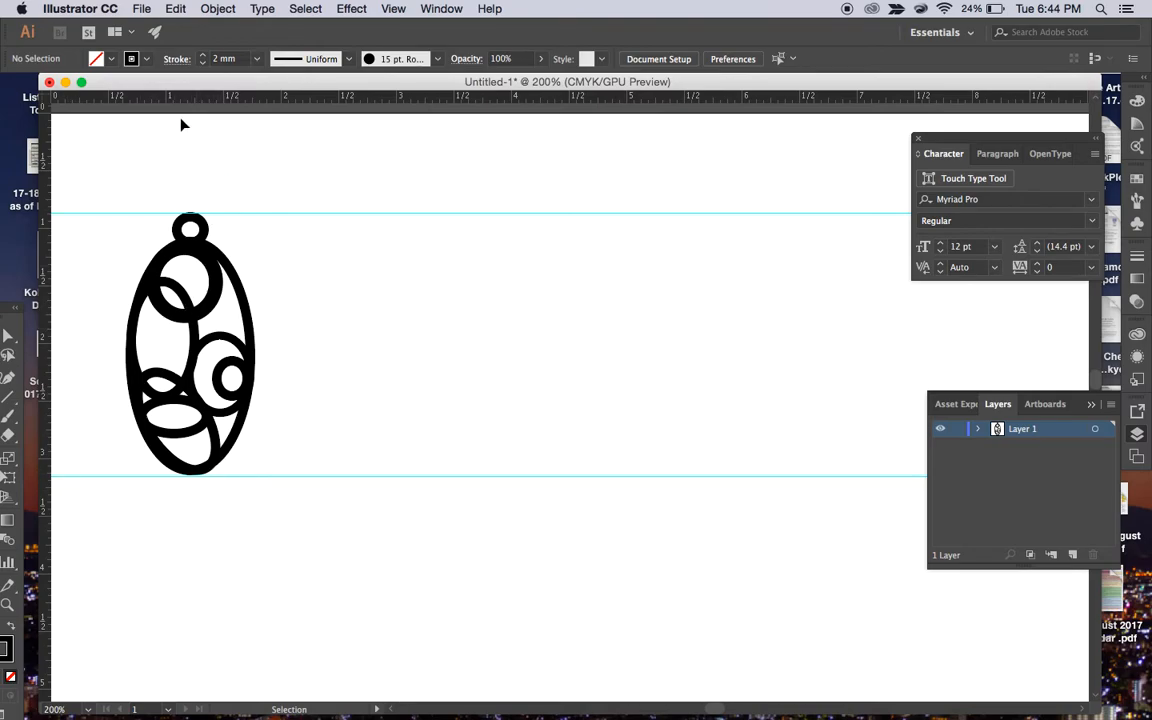
Measure the design's height from the top of the ring to the bottom of the tall ellipse.
left_click_drag(7, 313, 49, 90)
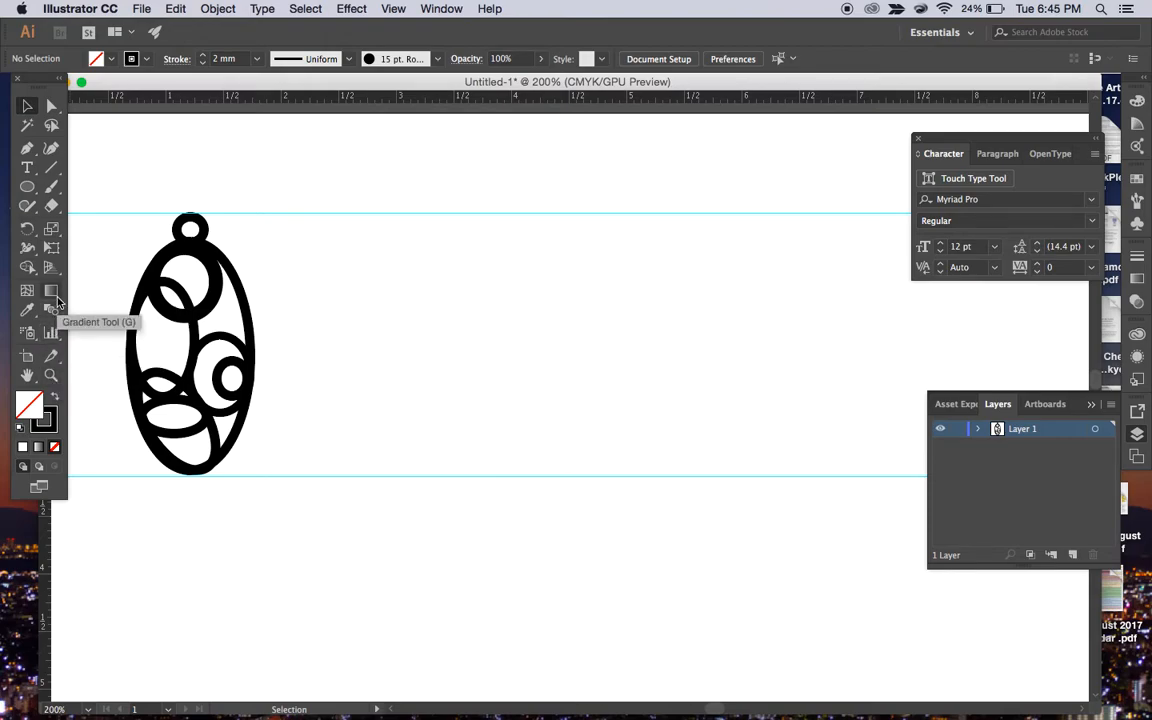
left_click(29, 313)
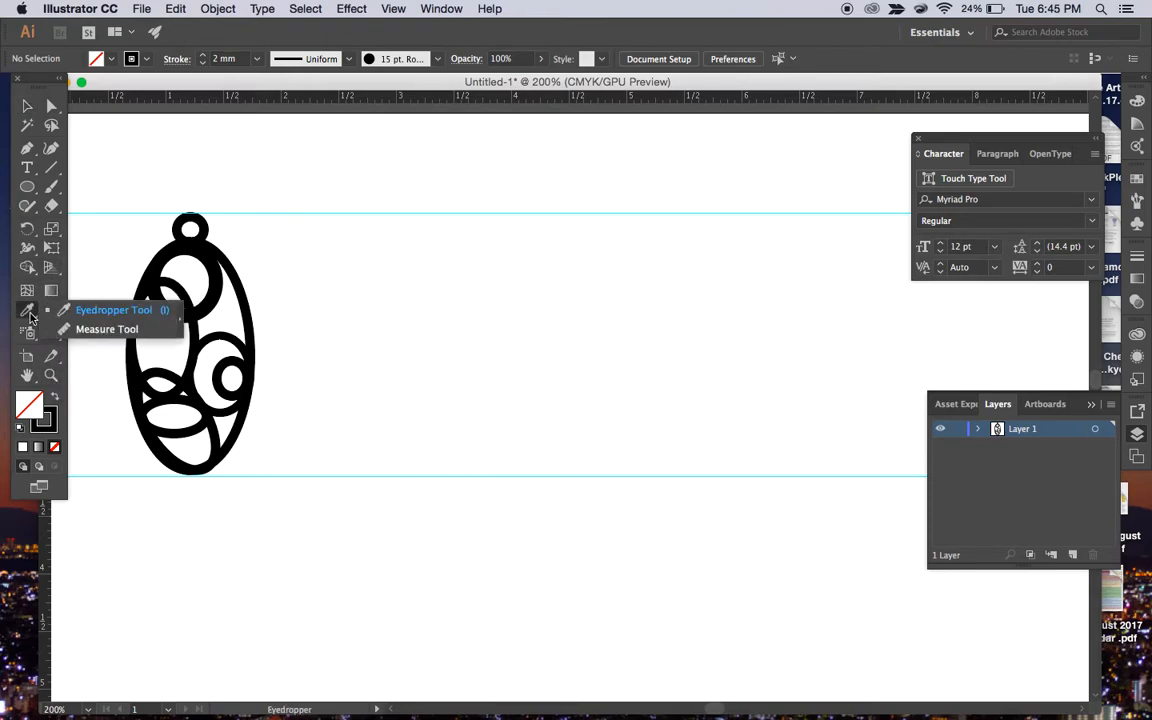
left_click(86, 330)
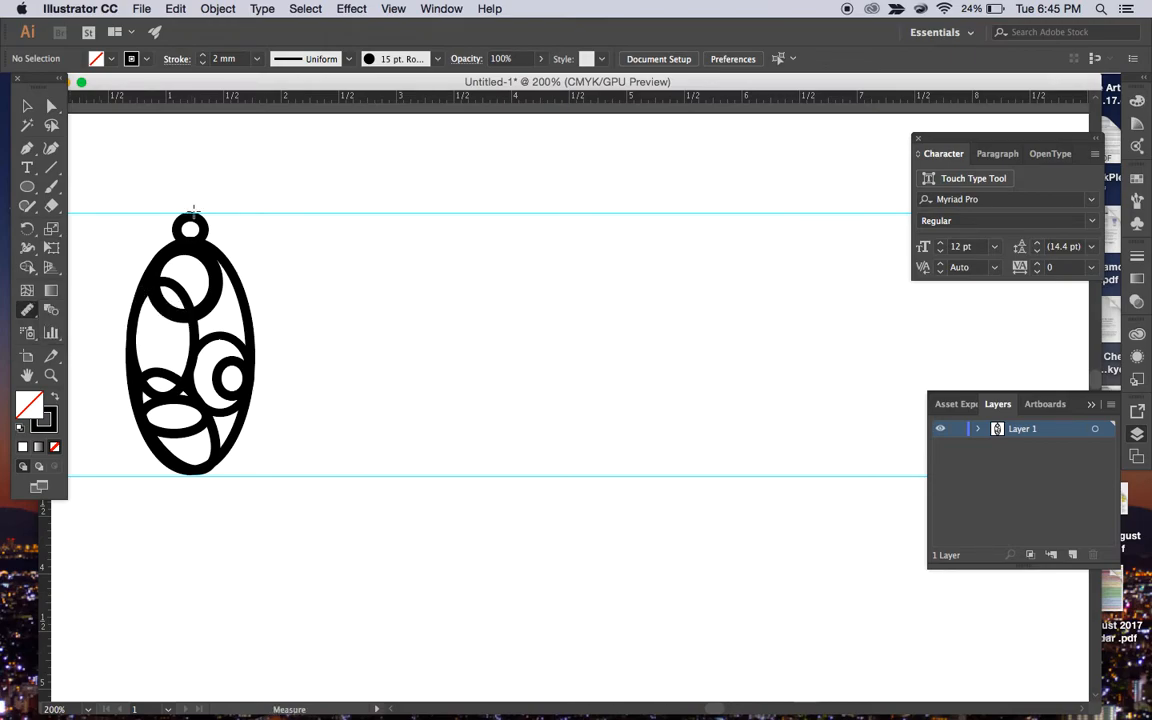
left_click_drag(192, 210, 193, 468)
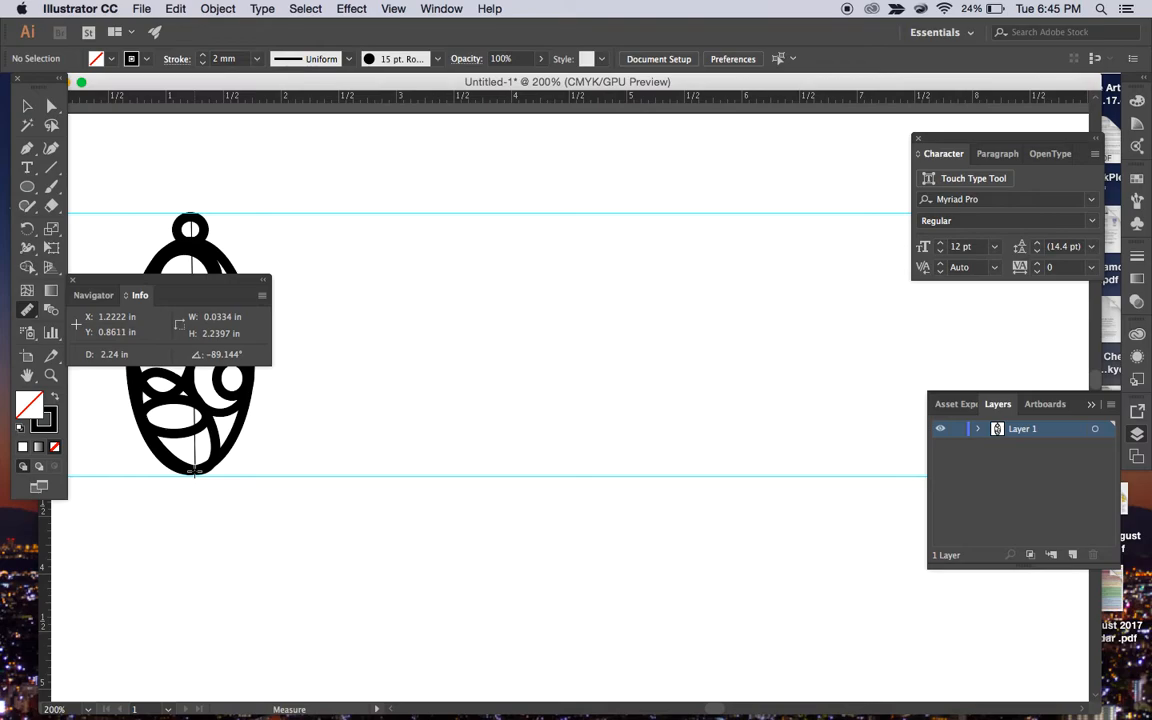
left_click_drag(195, 471, 195, 472)
left_click(301, 393)
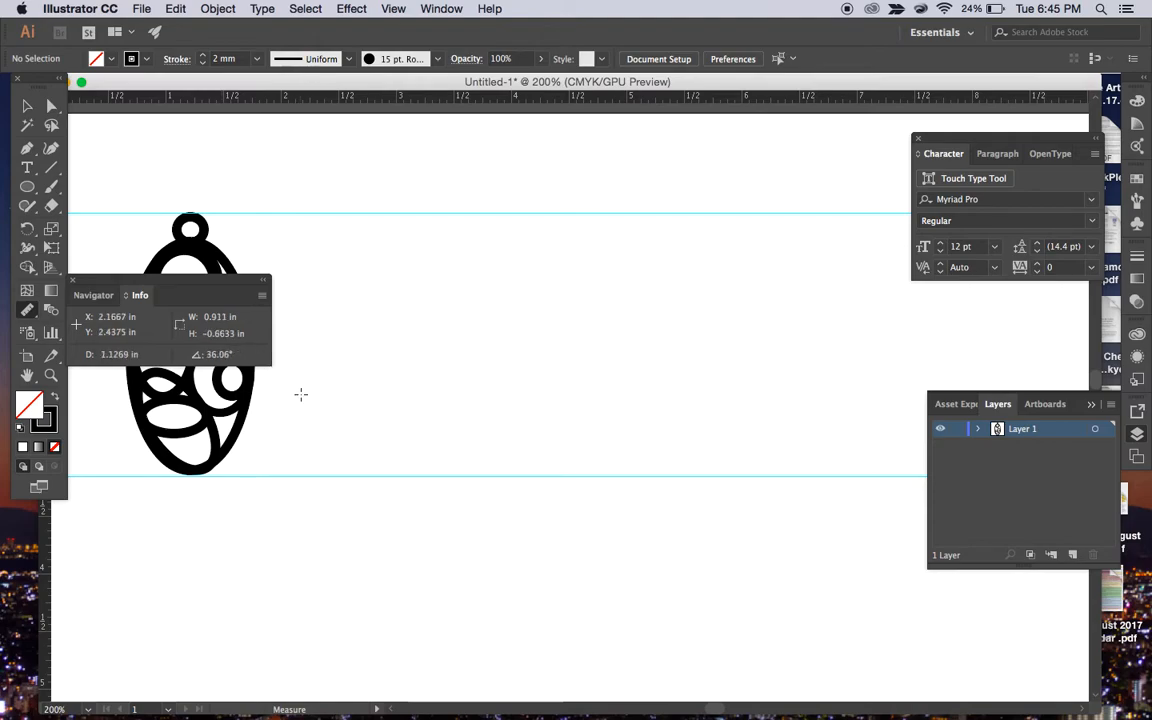
left_click(73, 281)
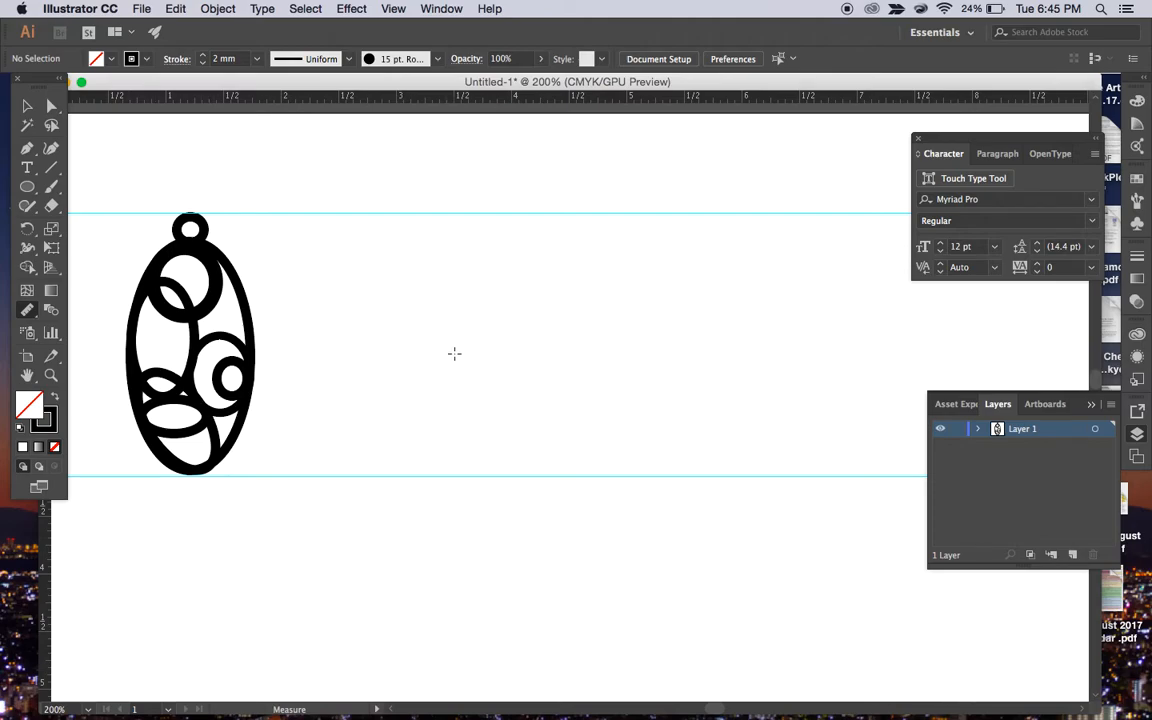
Rasterize all the ellipses together as CMYK at High (300 ppi) with a transparent background.
left_click(27, 105)
left_click_drag(98, 180, 295, 541)
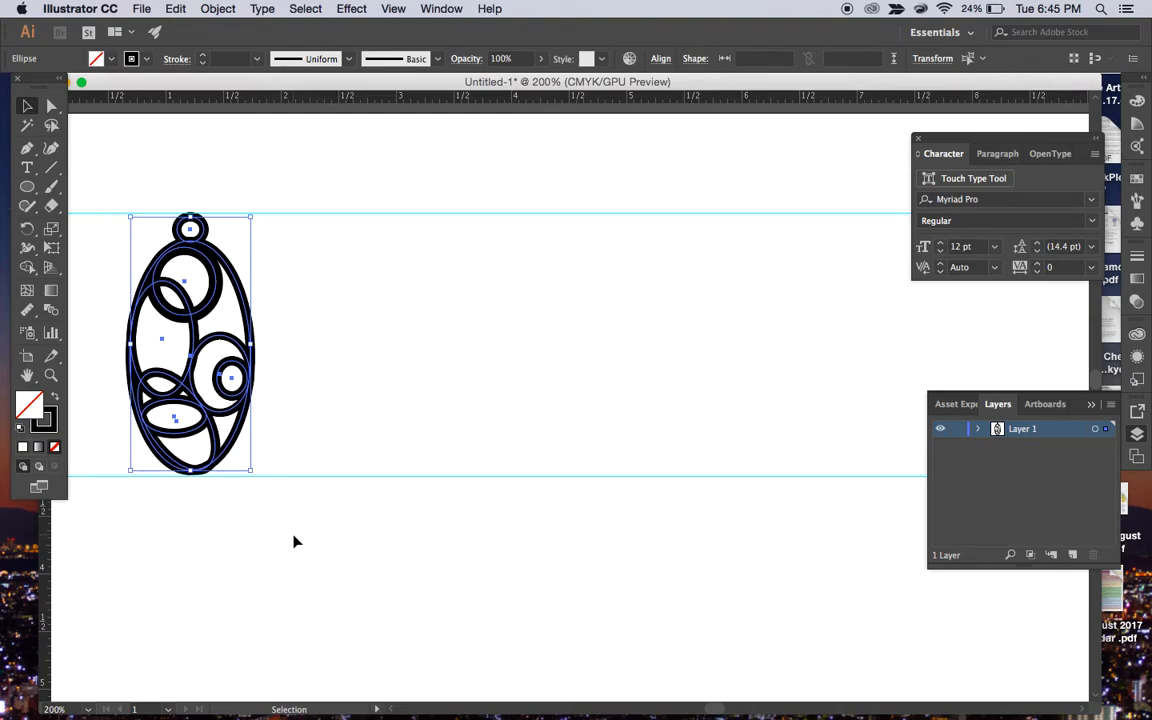
left_click(293, 541)
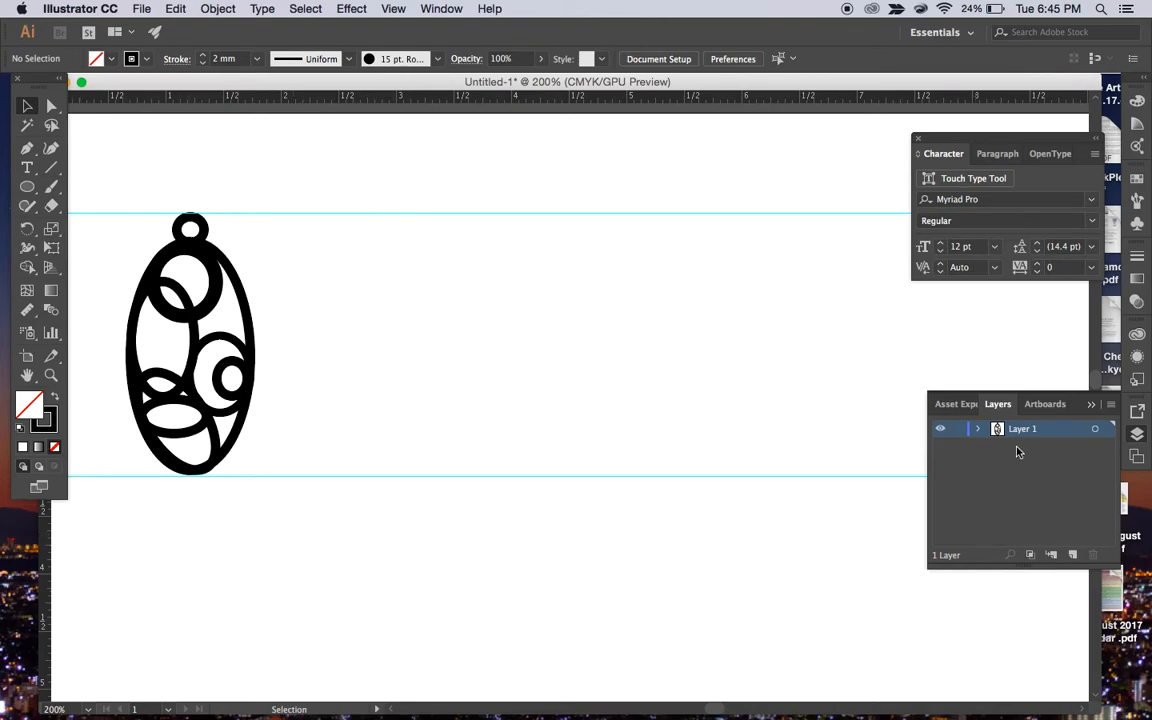
left_click_drag(90, 180, 306, 548)
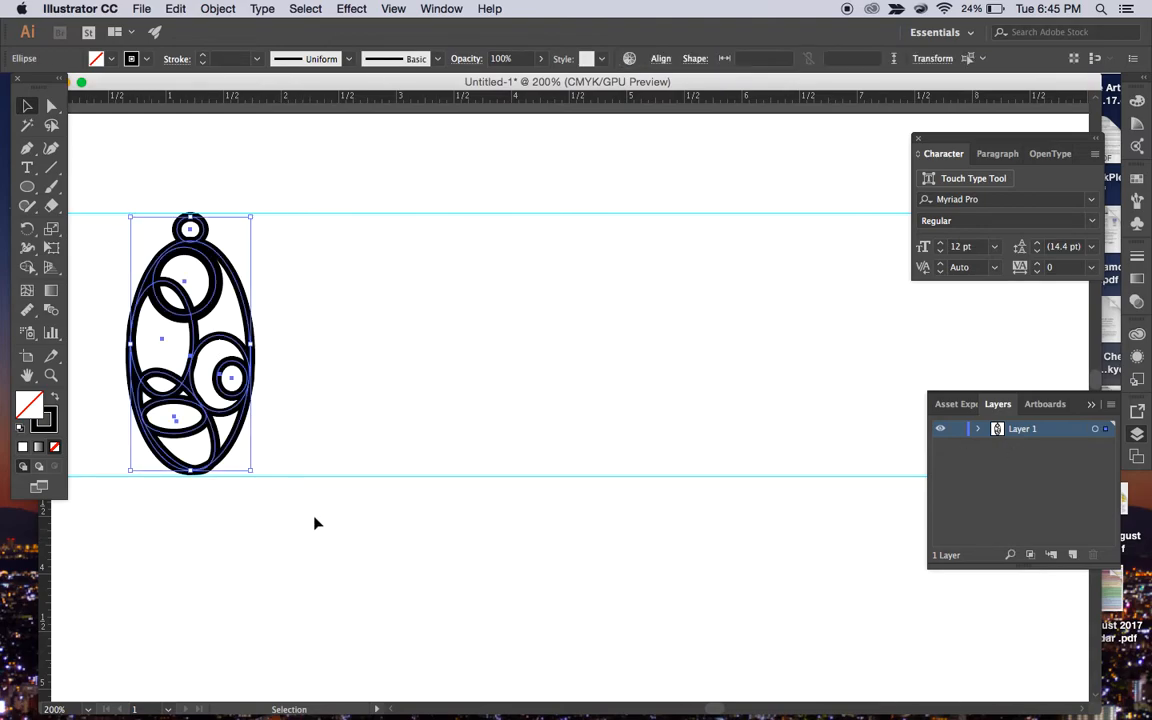
left_click(229, 9)
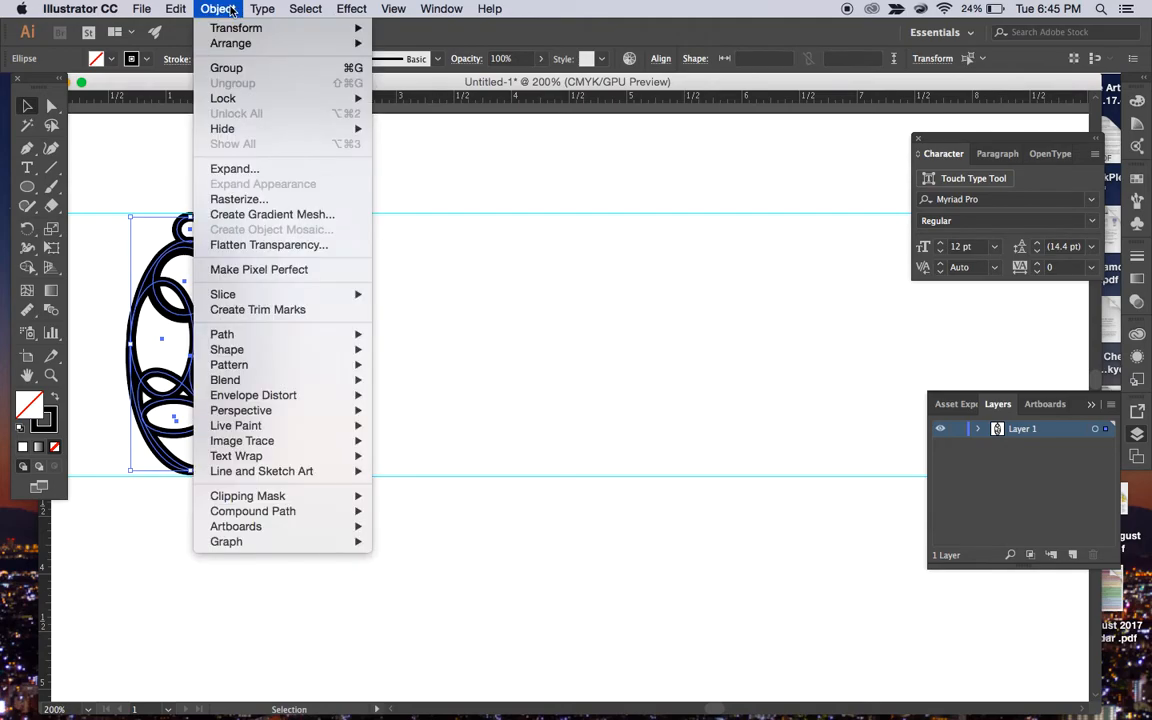
mouse_move(270, 132)
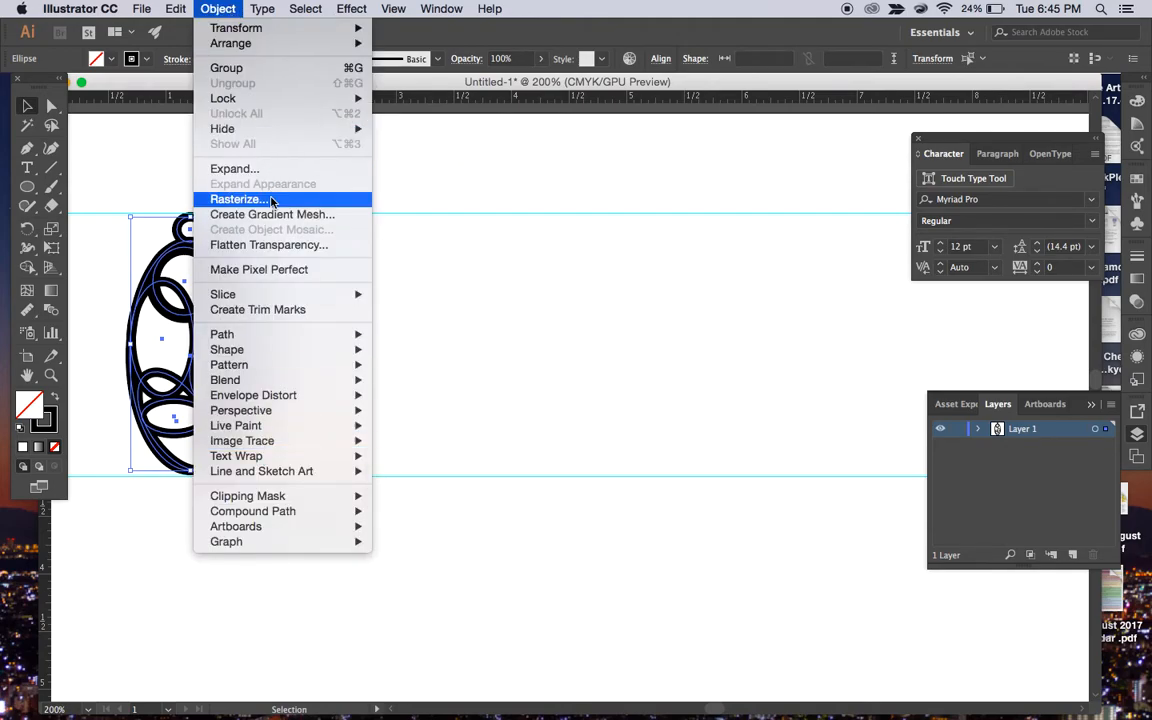
left_click(240, 199)
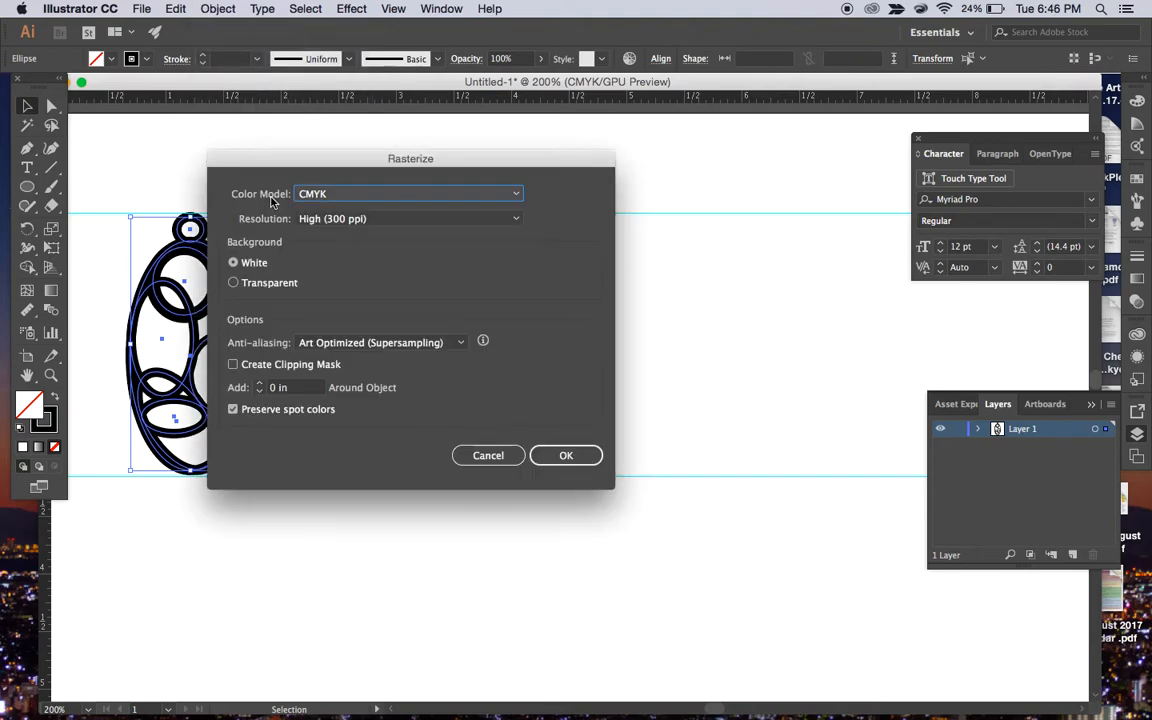
left_click_drag(260, 165, 358, 172)
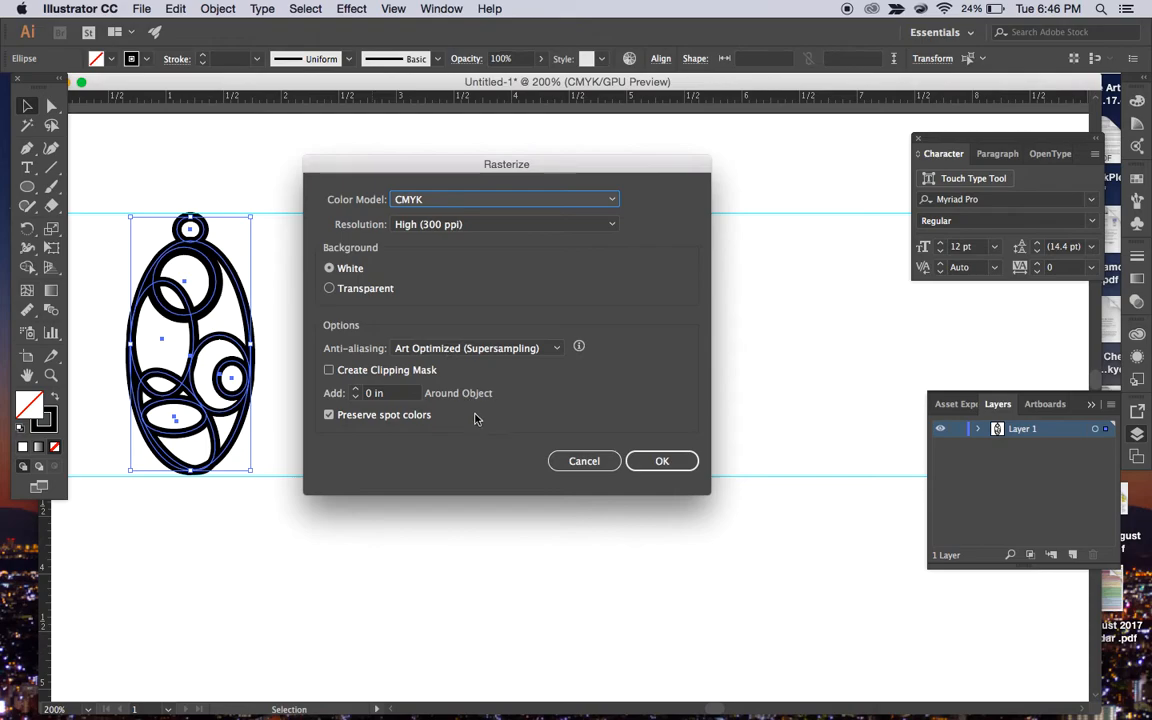
left_click(329, 288)
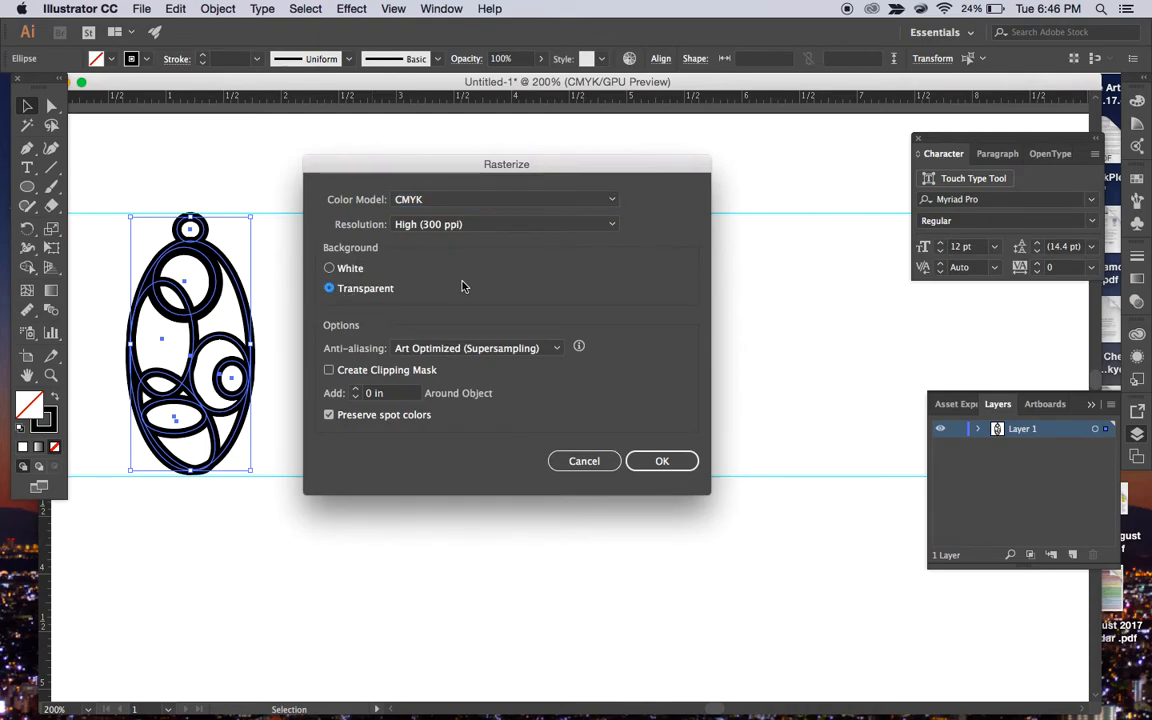
left_click(670, 466)
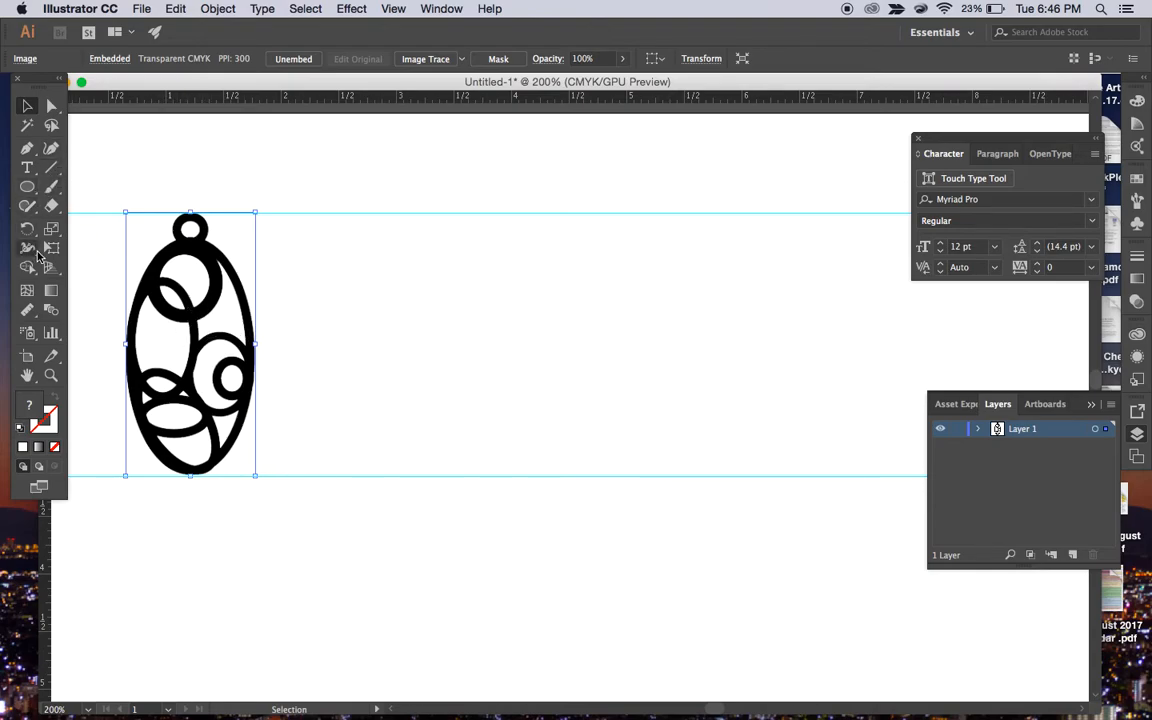
Draw a rectangle that encloses the whole rasterized design and fill it with colour 825757.
left_click(51, 292)
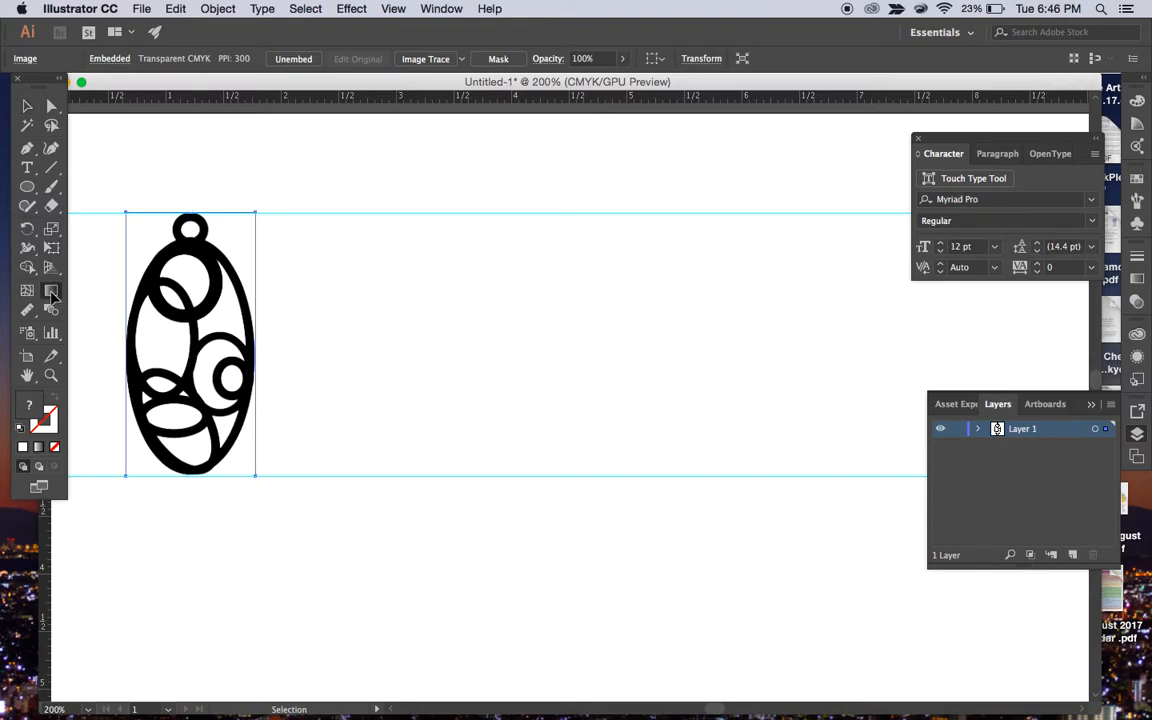
left_click_drag(27, 186, 77, 189)
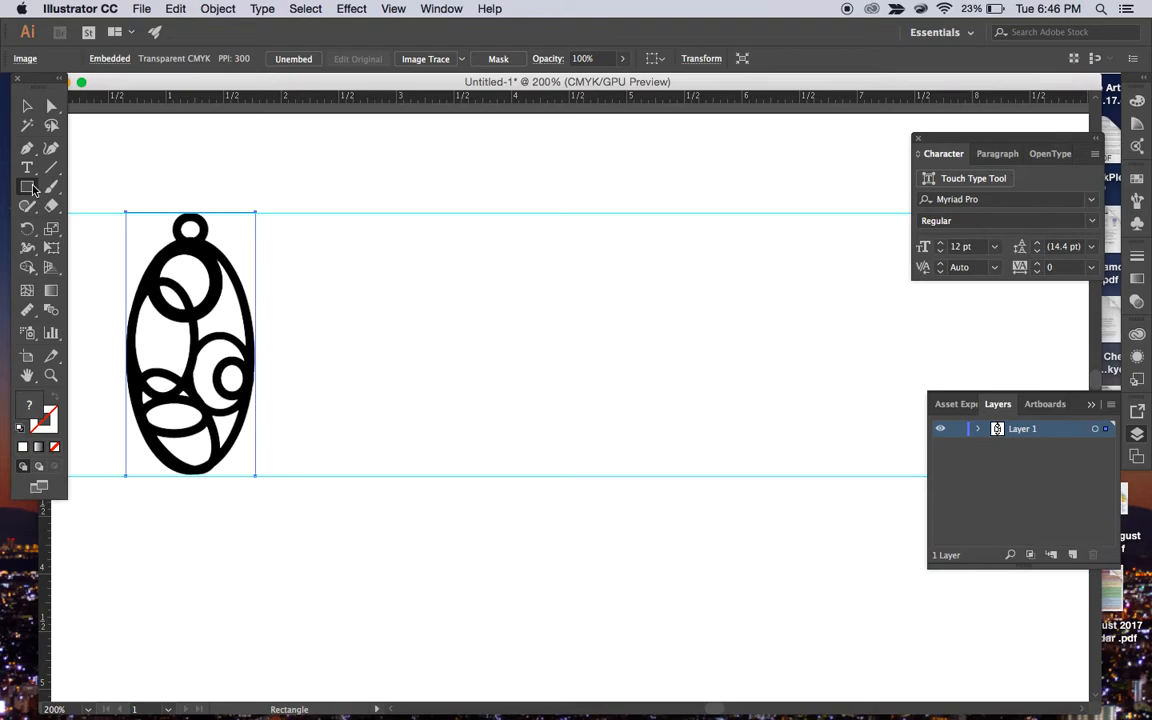
mouse_move(87, 181)
left_mouse_down()
mouse_move(262, 507)
mouse_move(335, 538)
left_mouse_up()
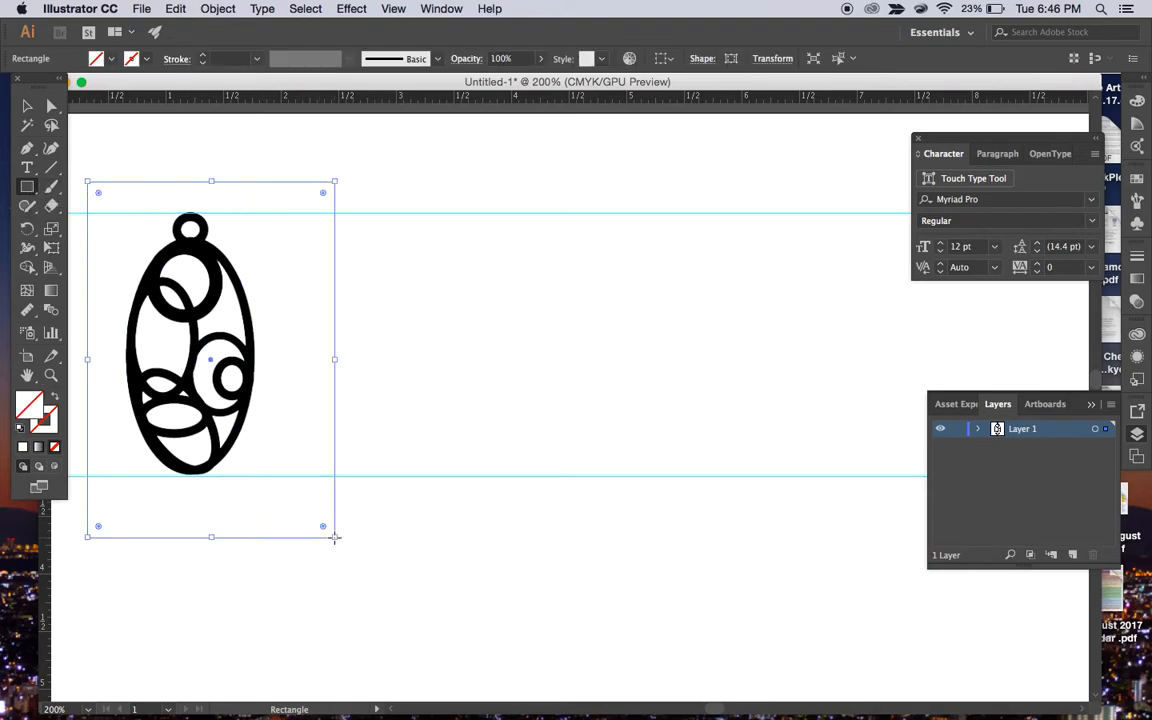
double_click(27, 410)
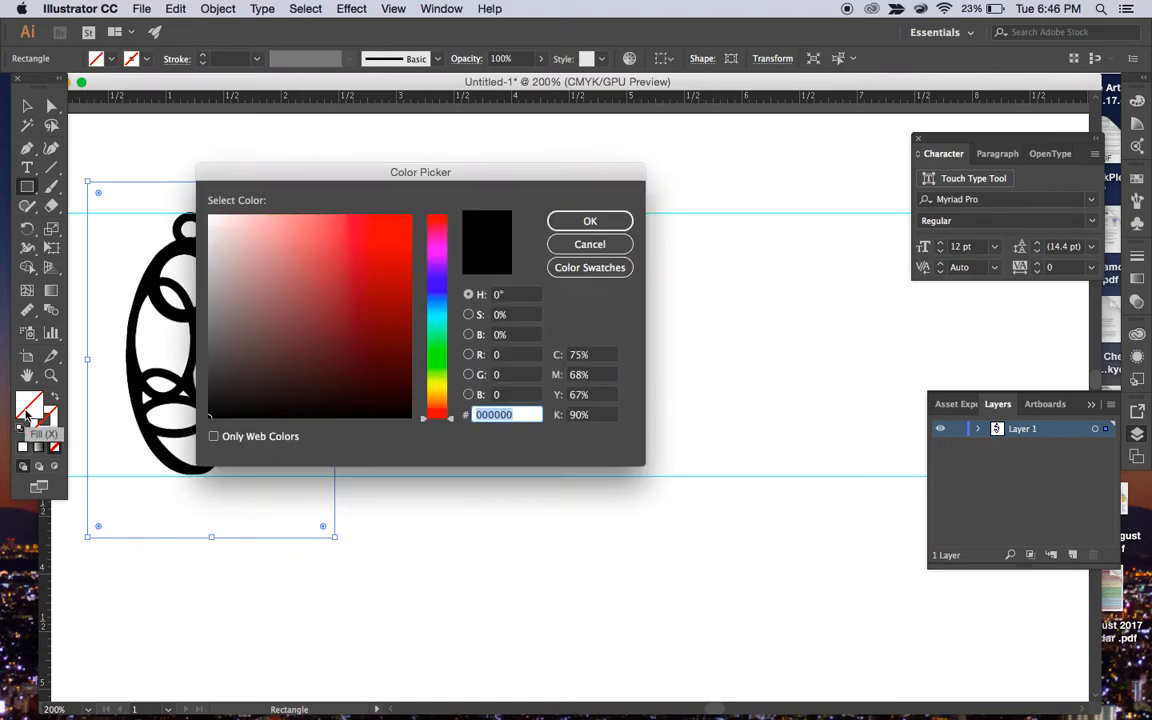
left_click(276, 313)
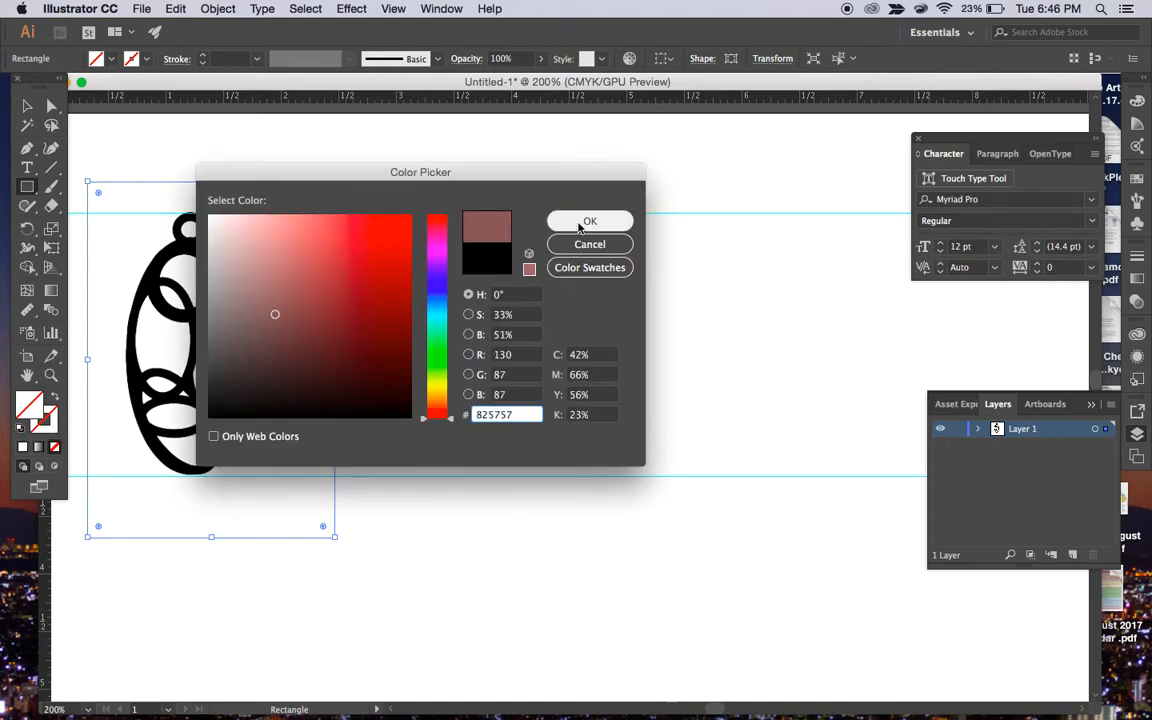
left_click(582, 223)
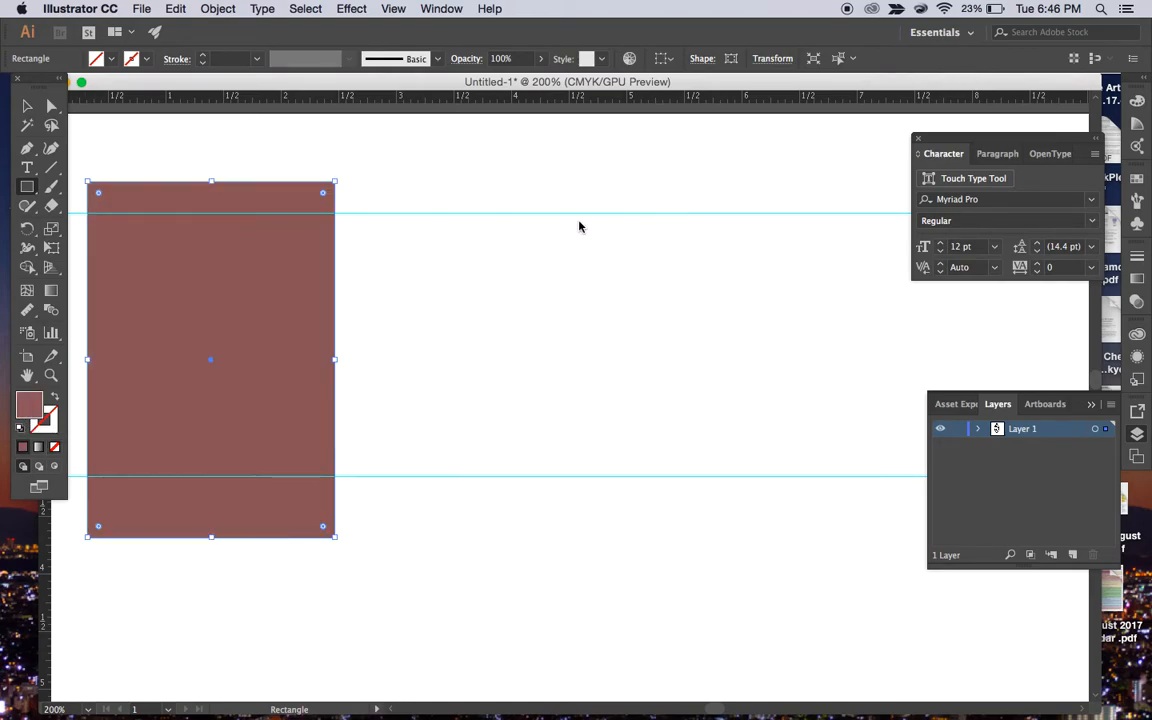
Move the filled rectangle below the rasterized image in Layer 1's stacking order.
left_click(978, 429)
left_click_drag(1049, 452, 1049, 508)
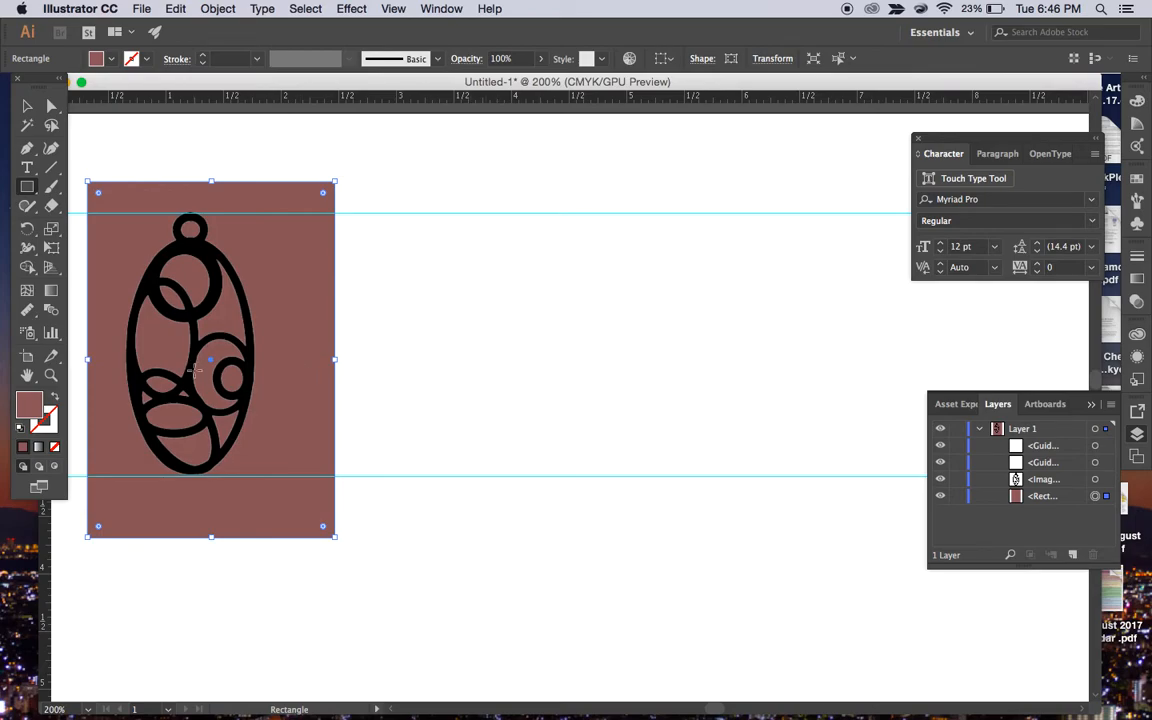
left_click(27, 104)
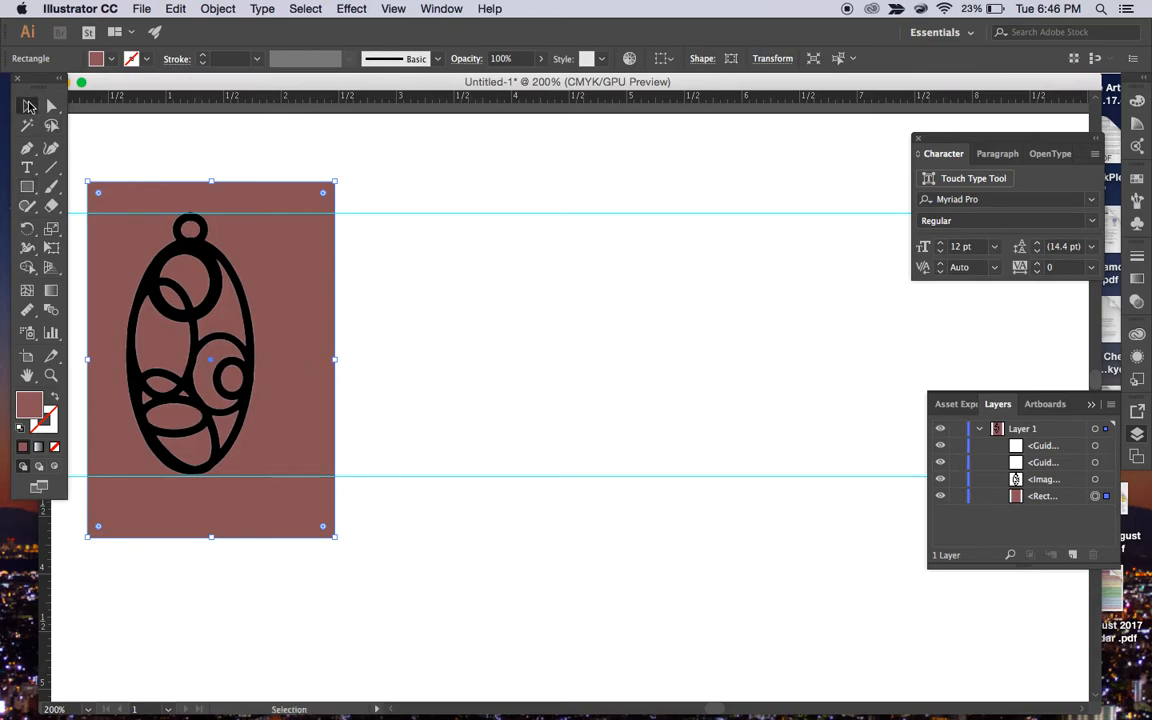
Image-trace the rasterized pendant design and expand the result into vector paths.
left_click(193, 243)
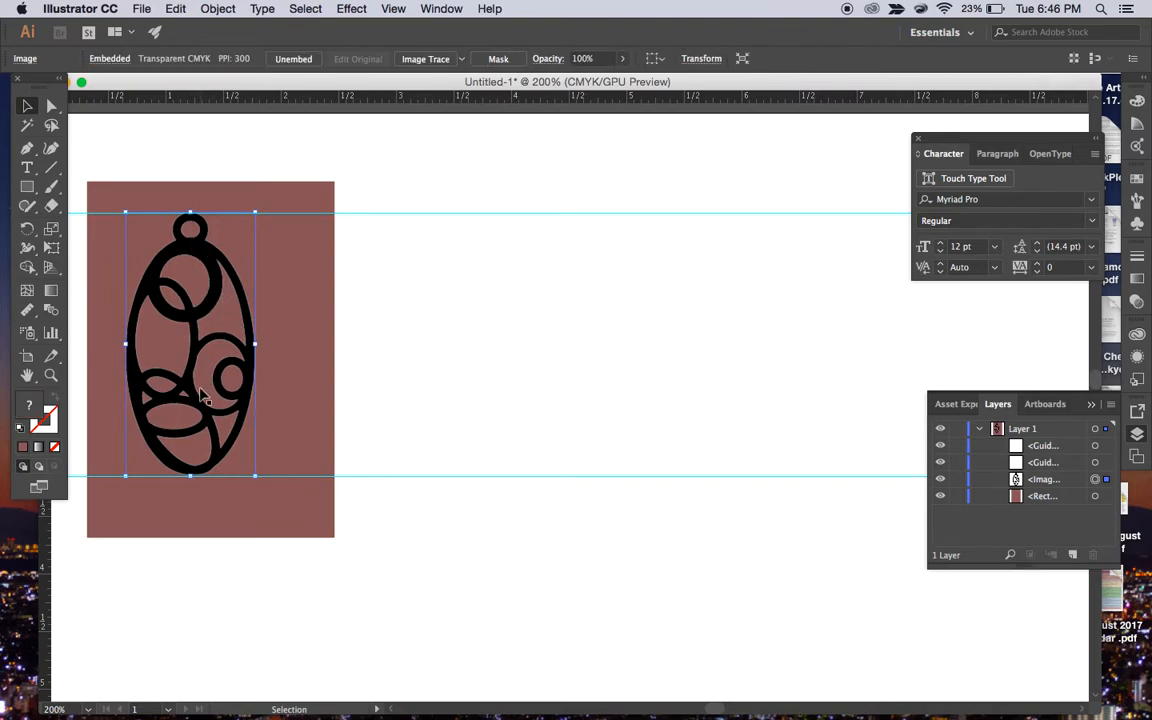
left_click(222, 9)
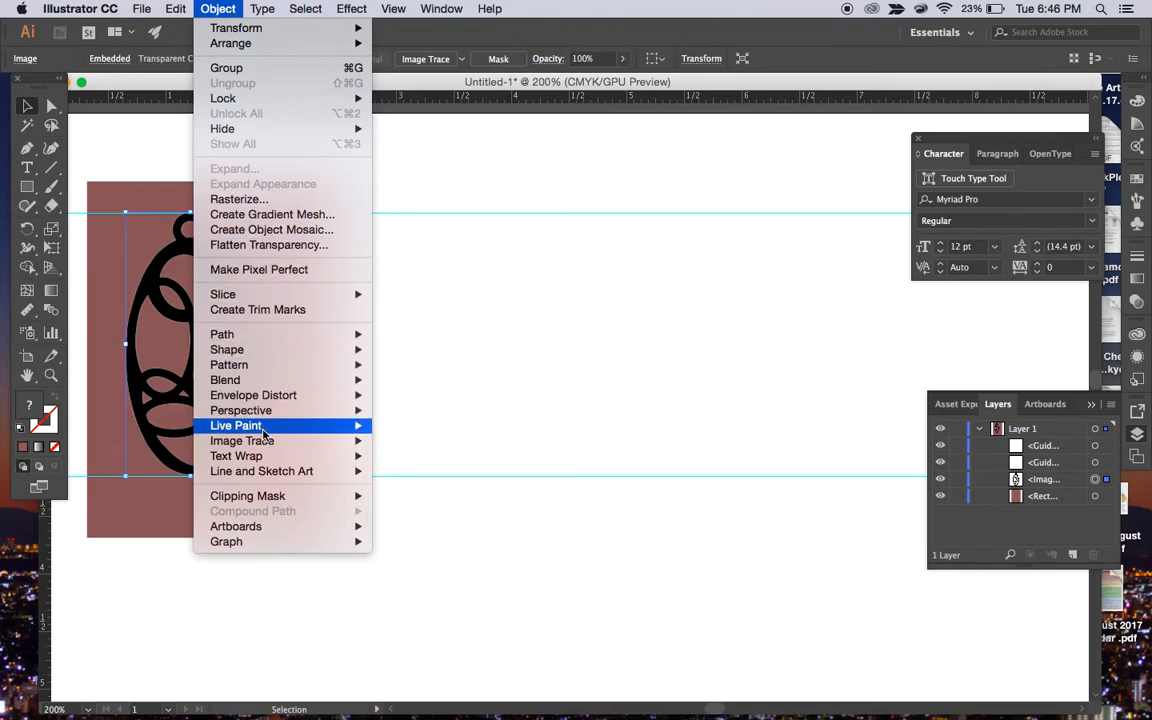
mouse_move(265, 446)
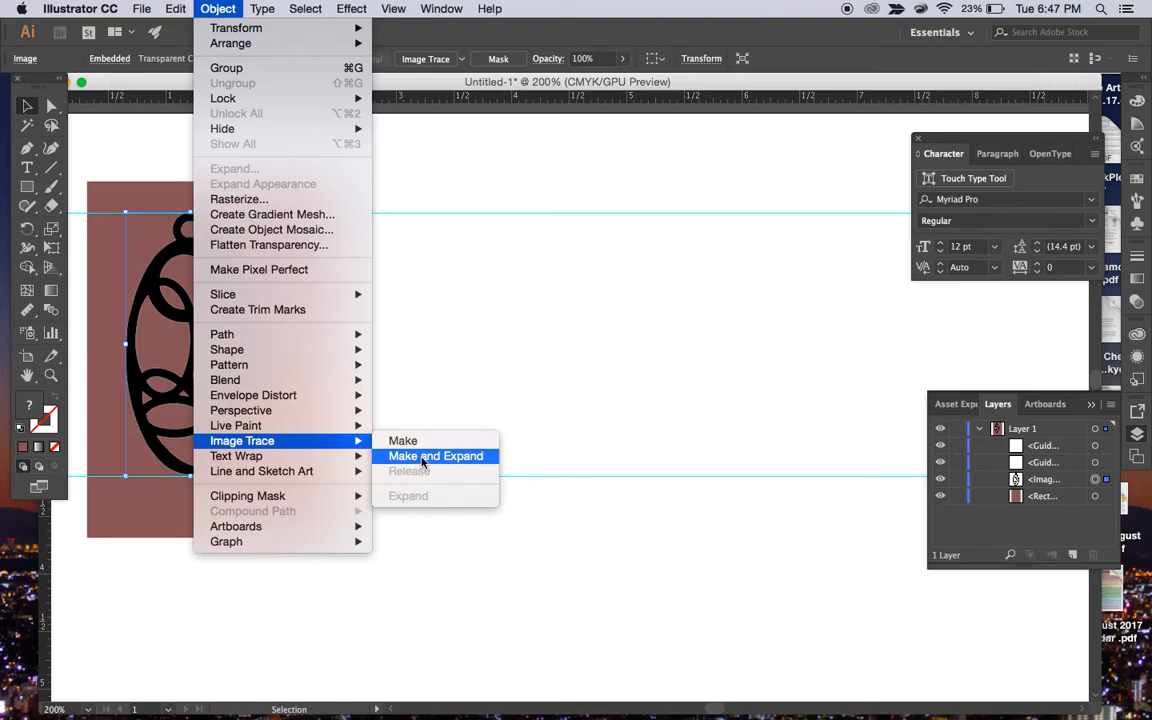
left_click(422, 458)
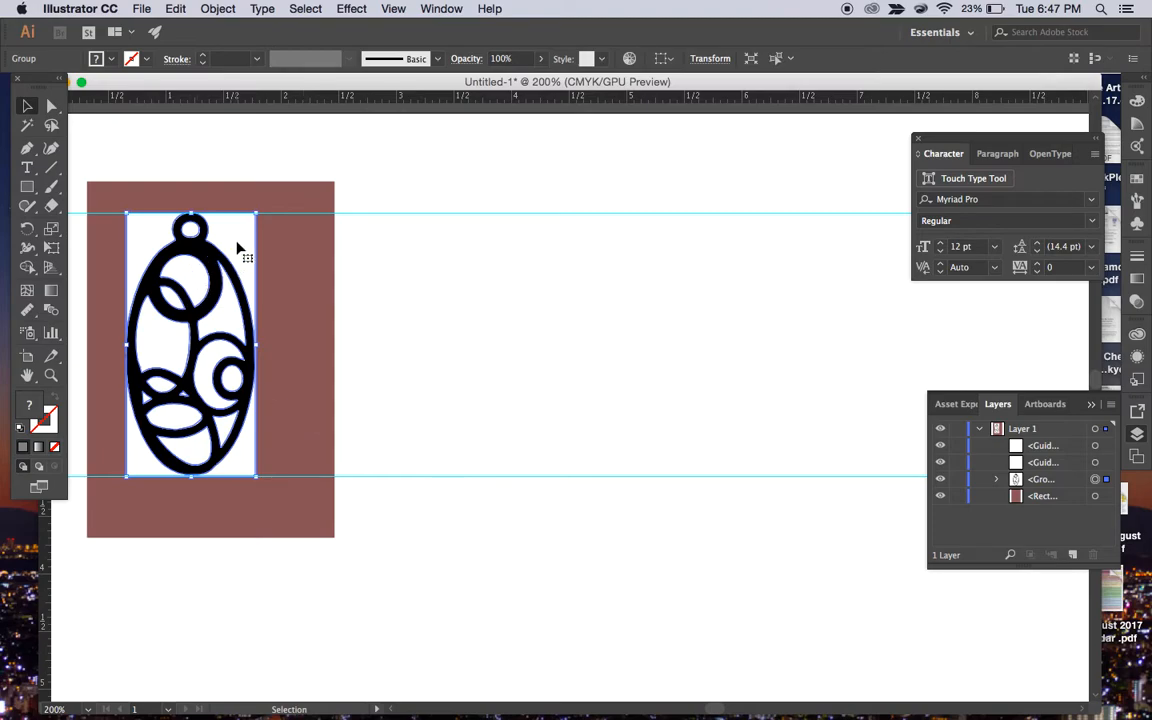
Delete the two white background shapes surrounding the outside of the traced pendant using Direct Selection.
left_click(52, 108)
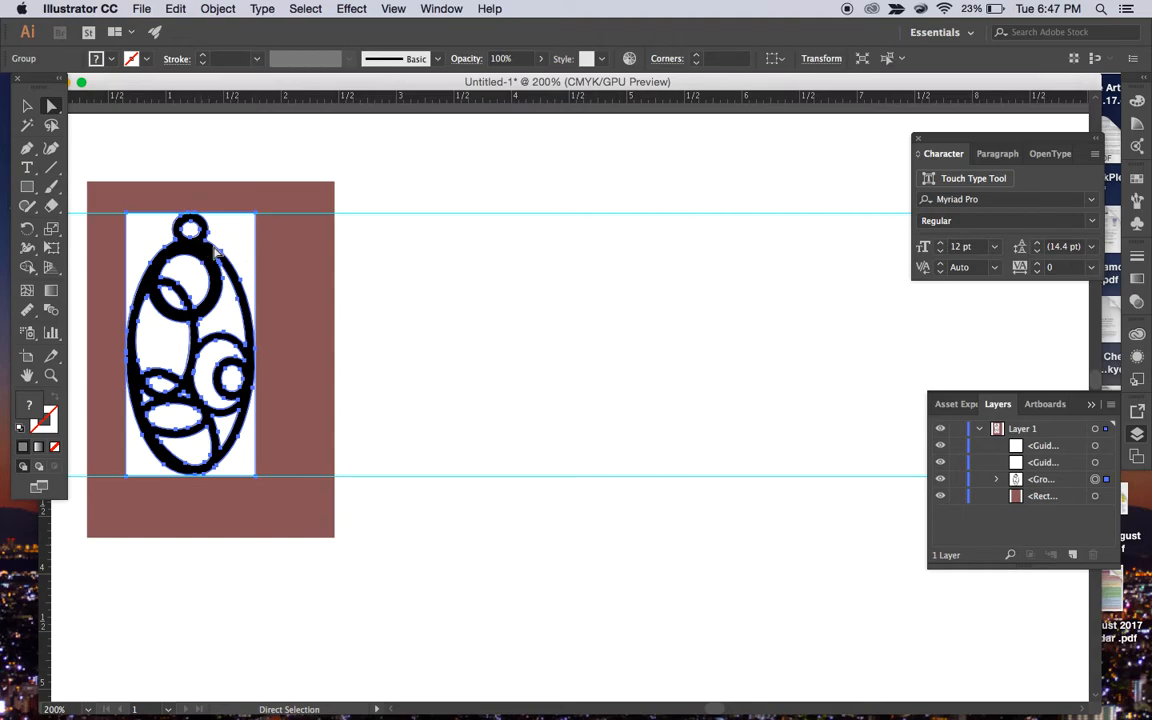
left_click(386, 275)
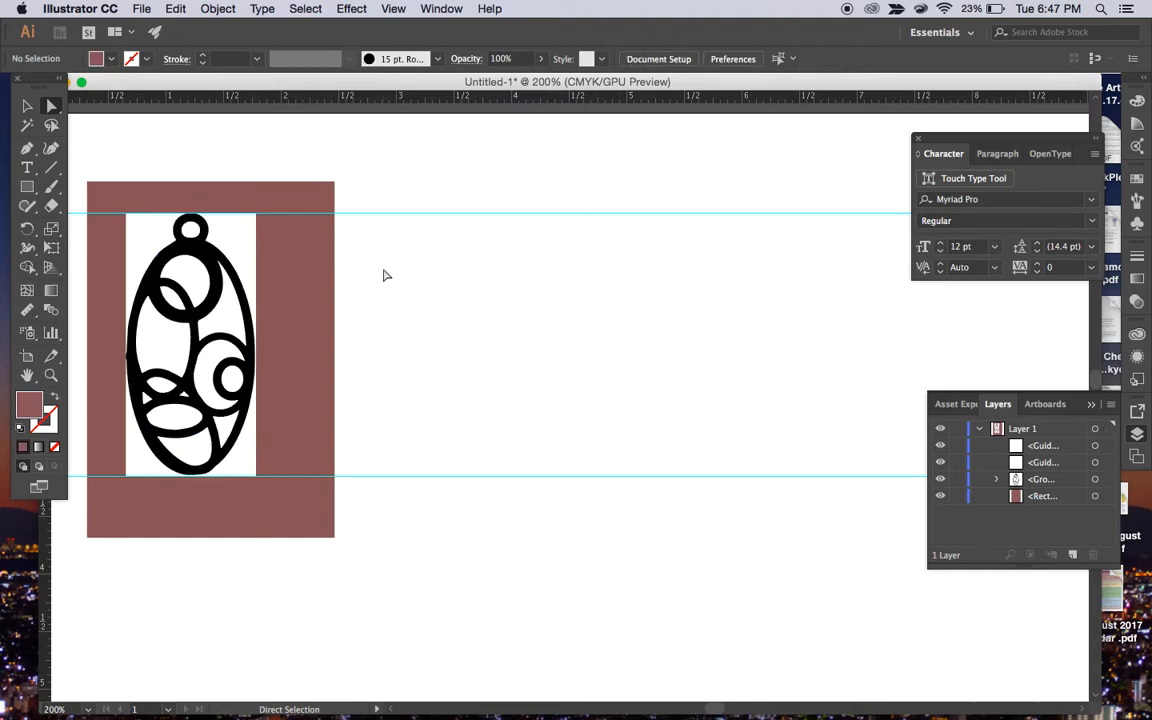
left_click(234, 228)
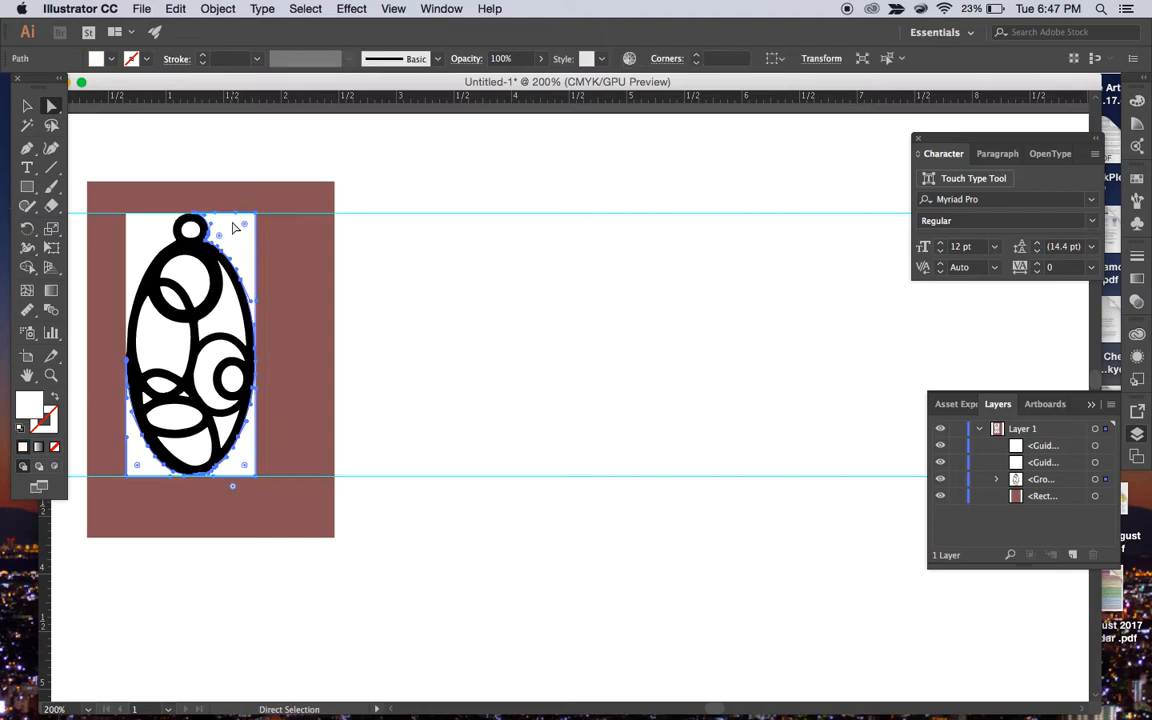
key("Delete")
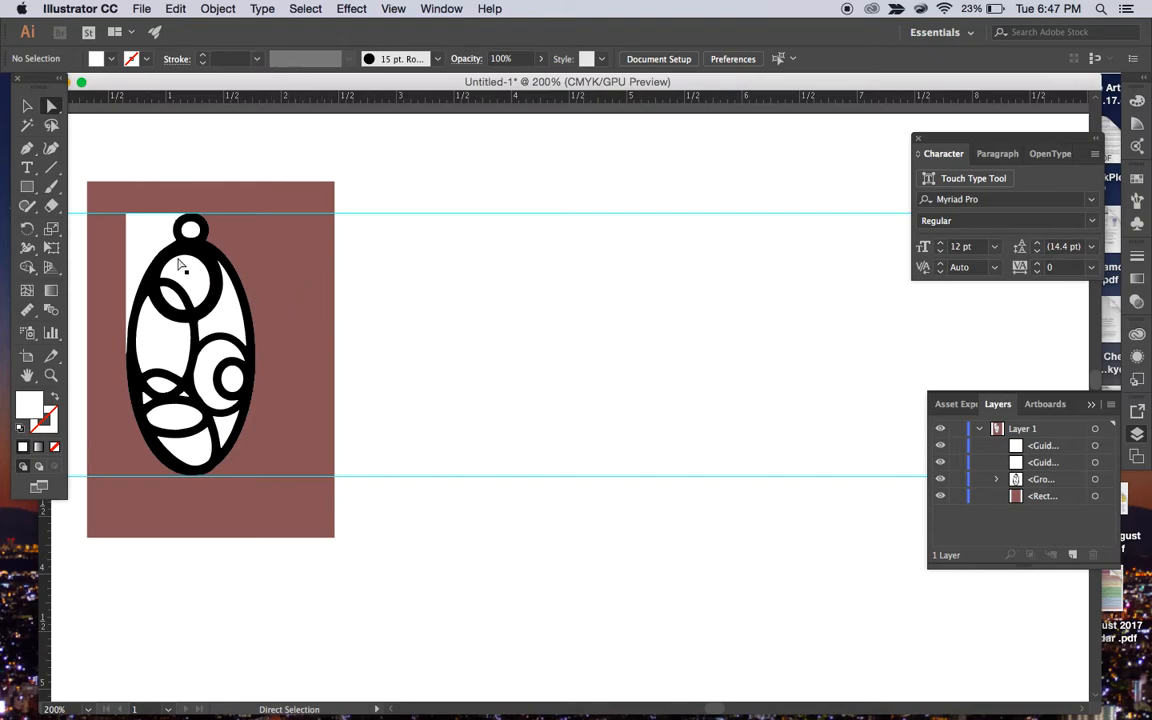
left_click(143, 243)
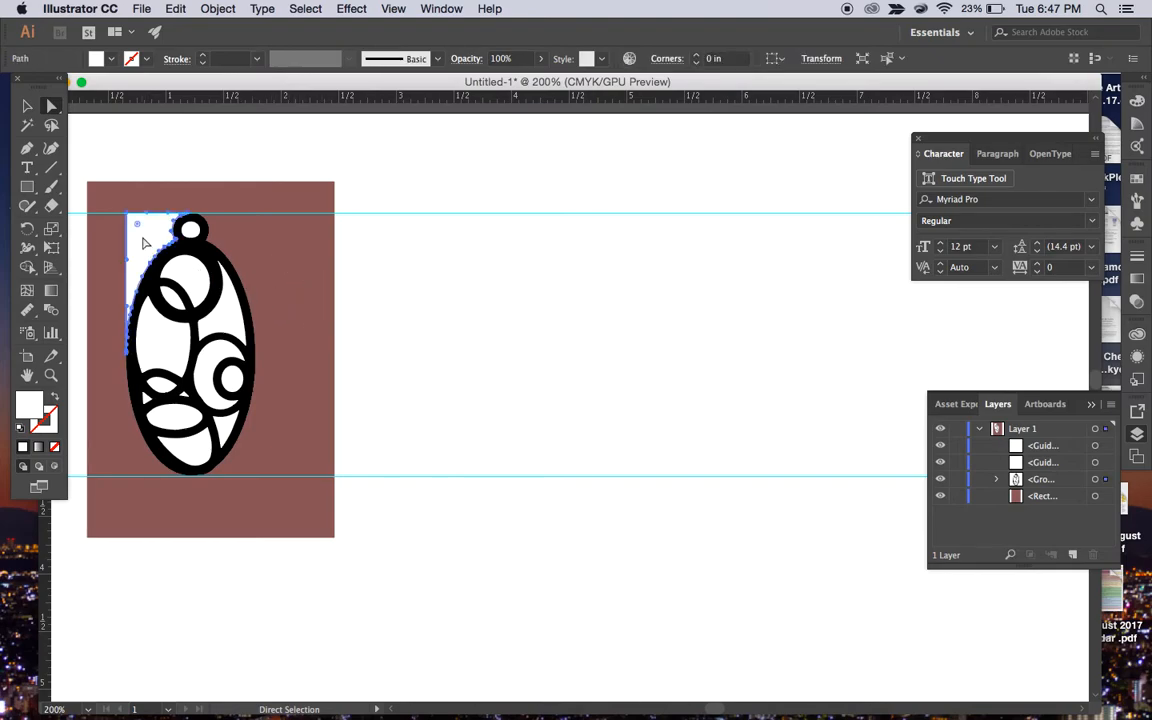
key("Delete")
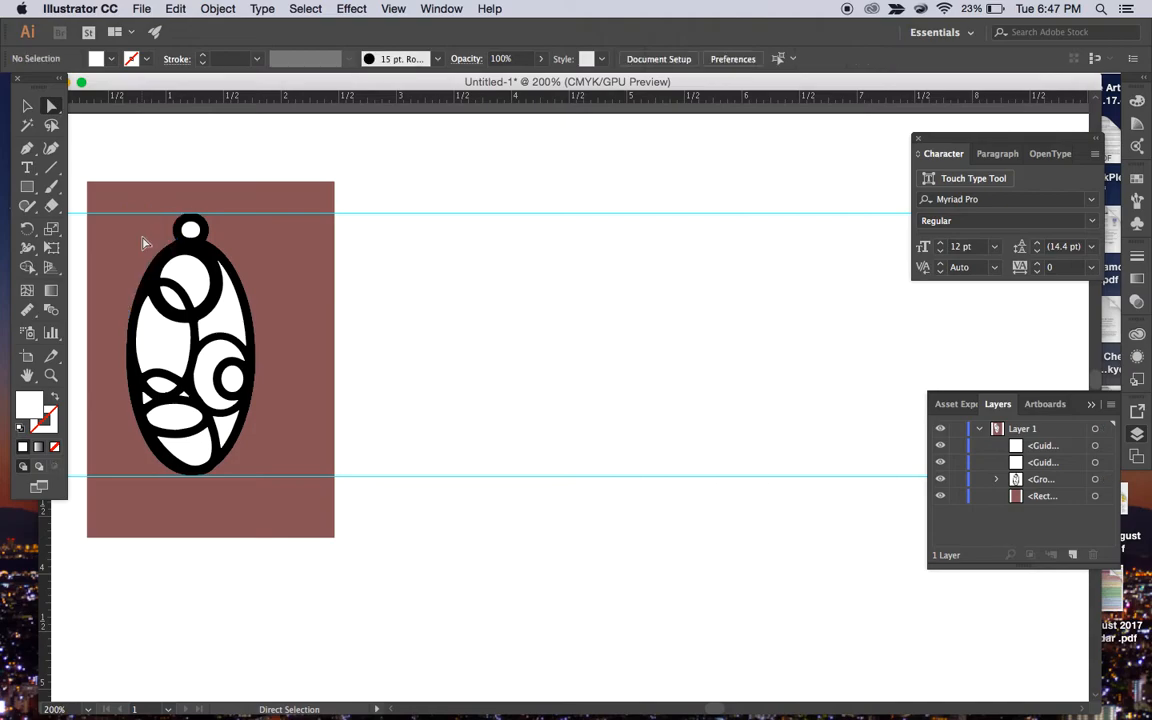
Delete the white shapes inside the hanging ring, the upper circle, its overlap and the large opening below it.
left_click(191, 232)
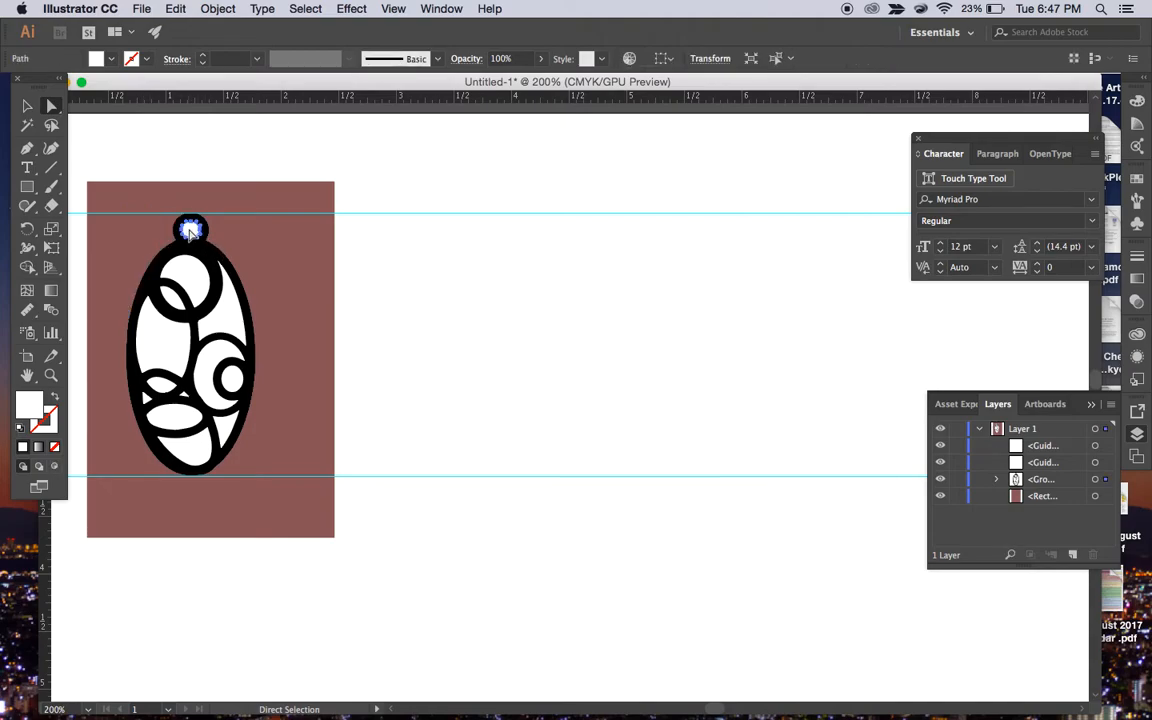
key("Delete")
left_click(203, 298)
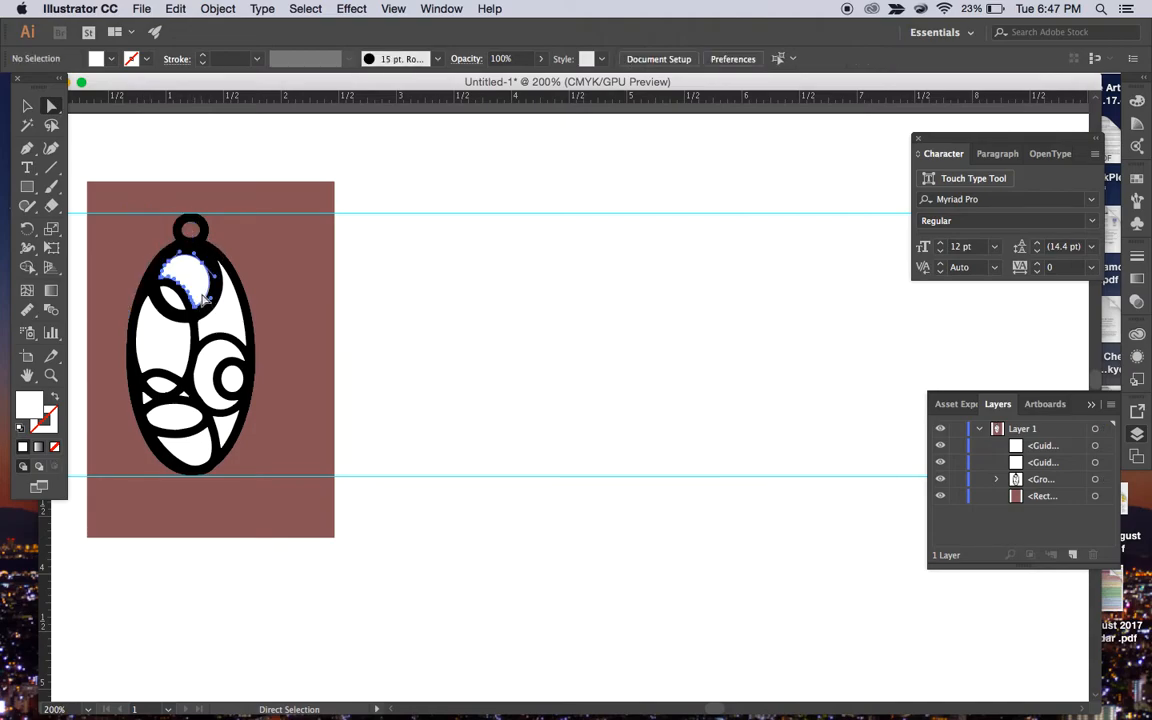
key("Delete")
left_click(173, 298)
key("Delete")
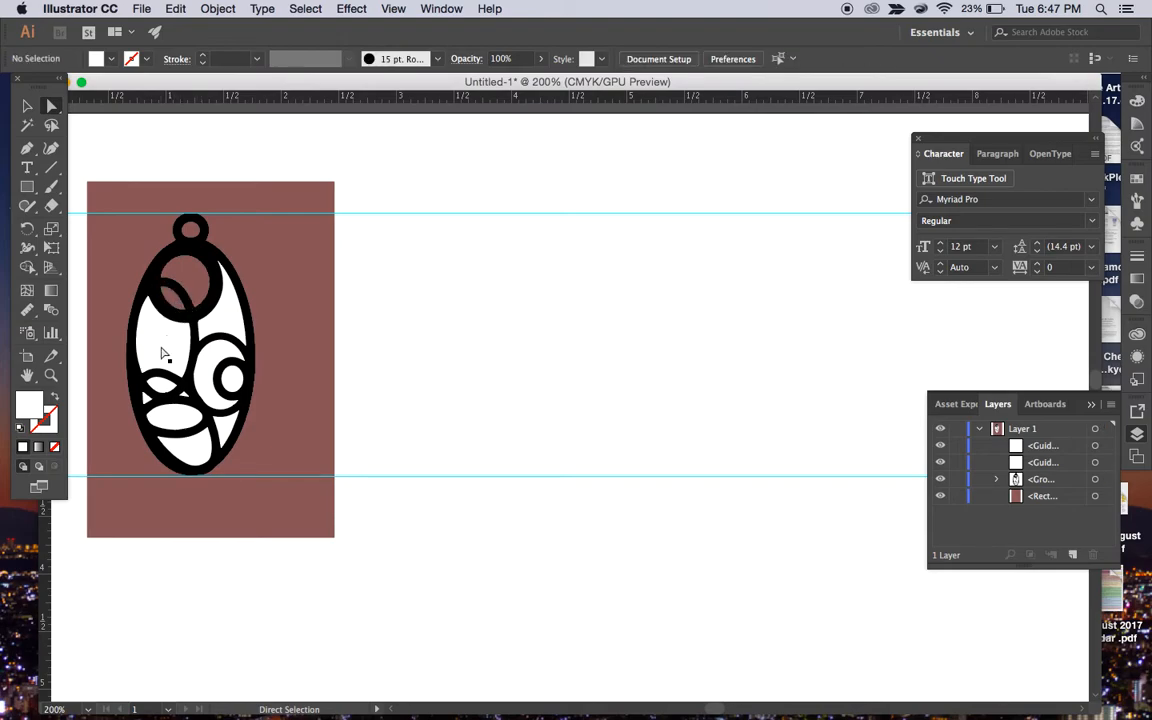
left_click(162, 352)
key("Delete")
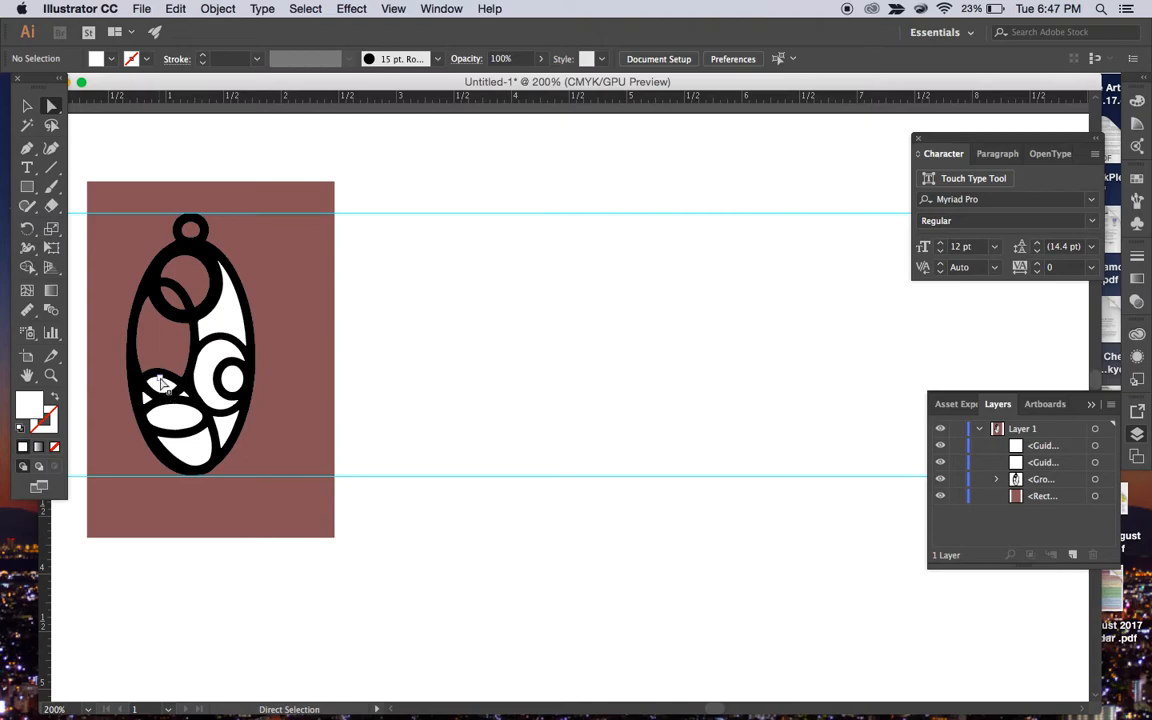
Delete the white shapes in the small lens, the tiny triangle below it and the wide horizontal ellipse.
left_click(162, 385)
key("Delete")
left_click(145, 400)
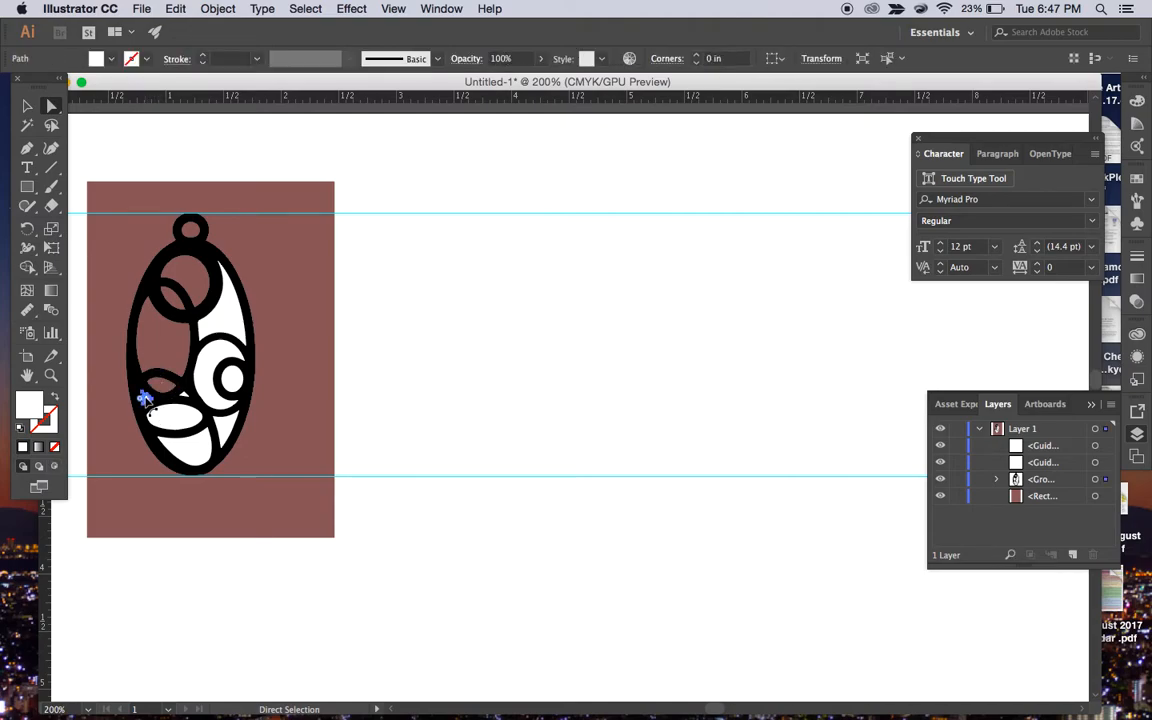
left_click(174, 422)
key("Delete")
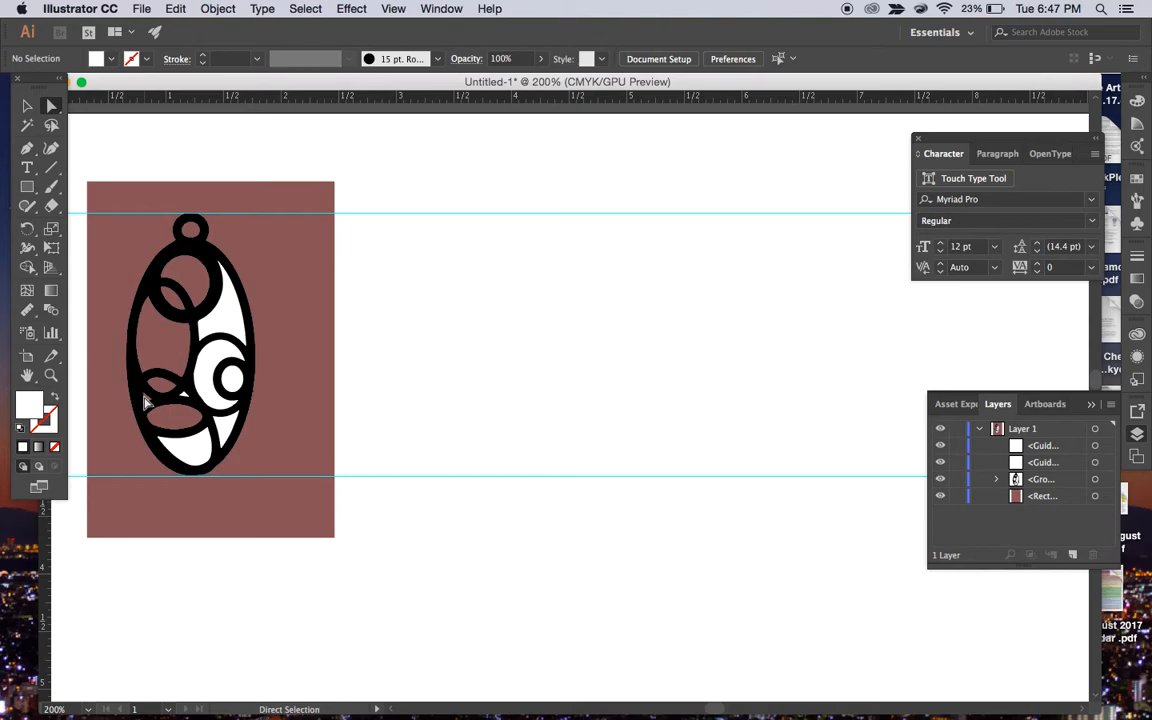
Delete the white shapes in the tiny triangle above the wide ellipse and in the two lowest openings.
key("super+equal")
key("super+equal")
key("super+equal")
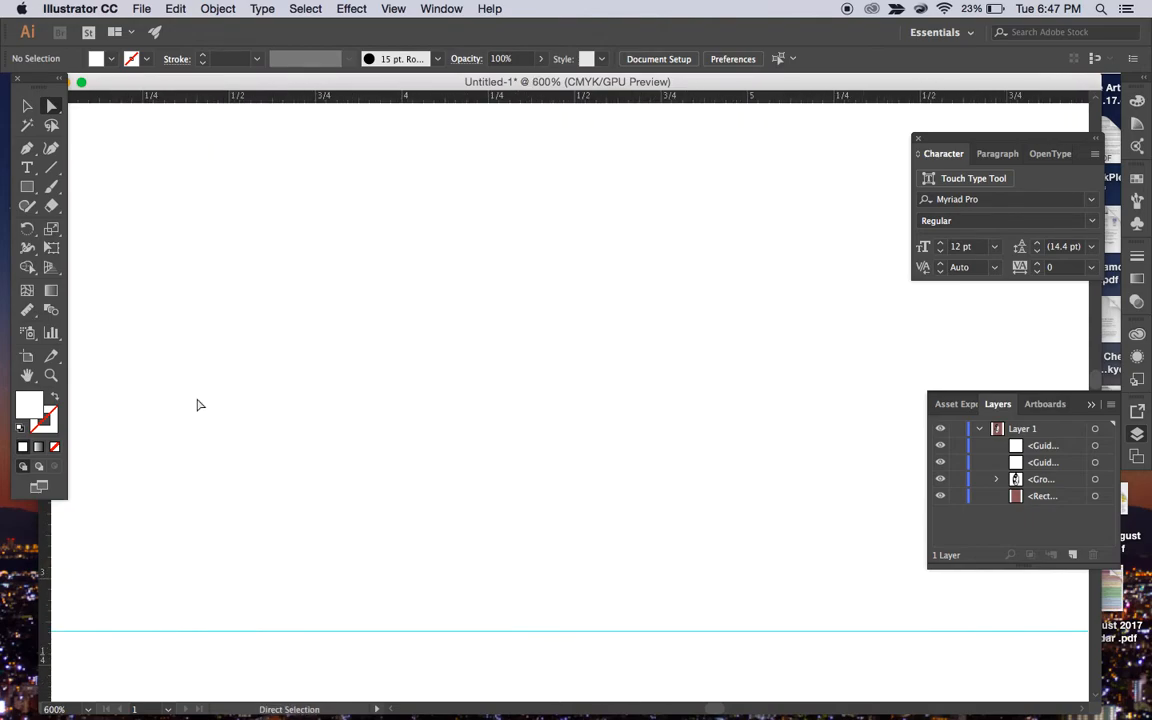
scroll(198, 404, "left", 15)
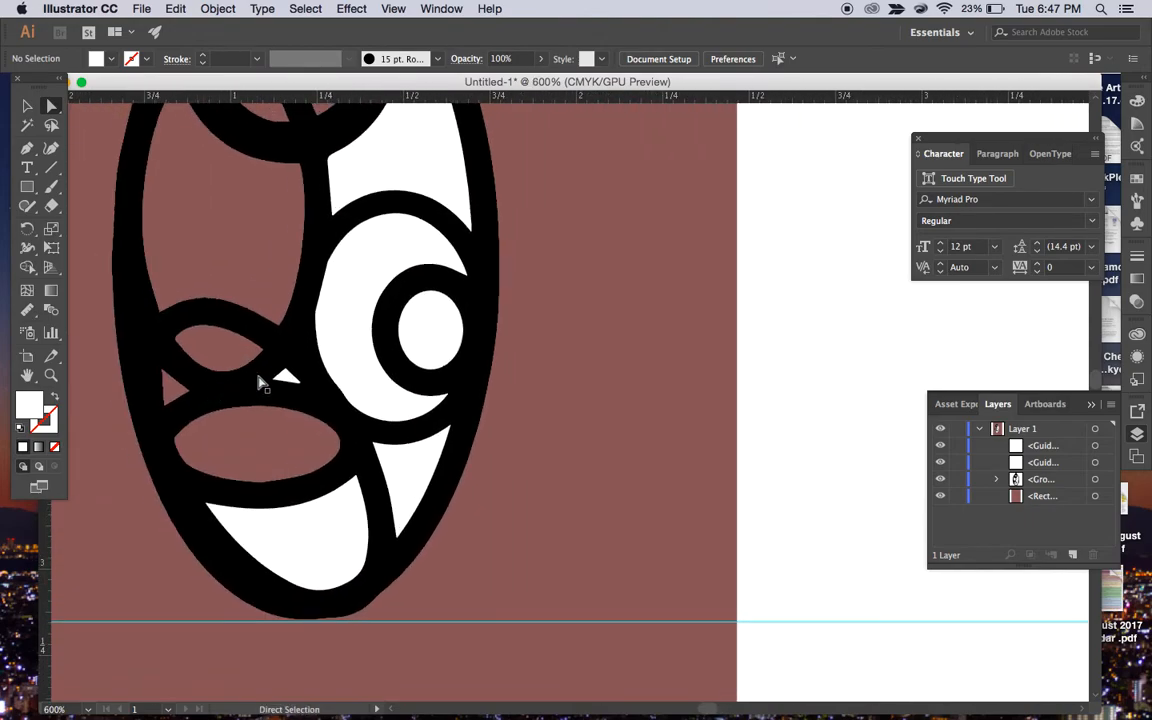
left_click(285, 378)
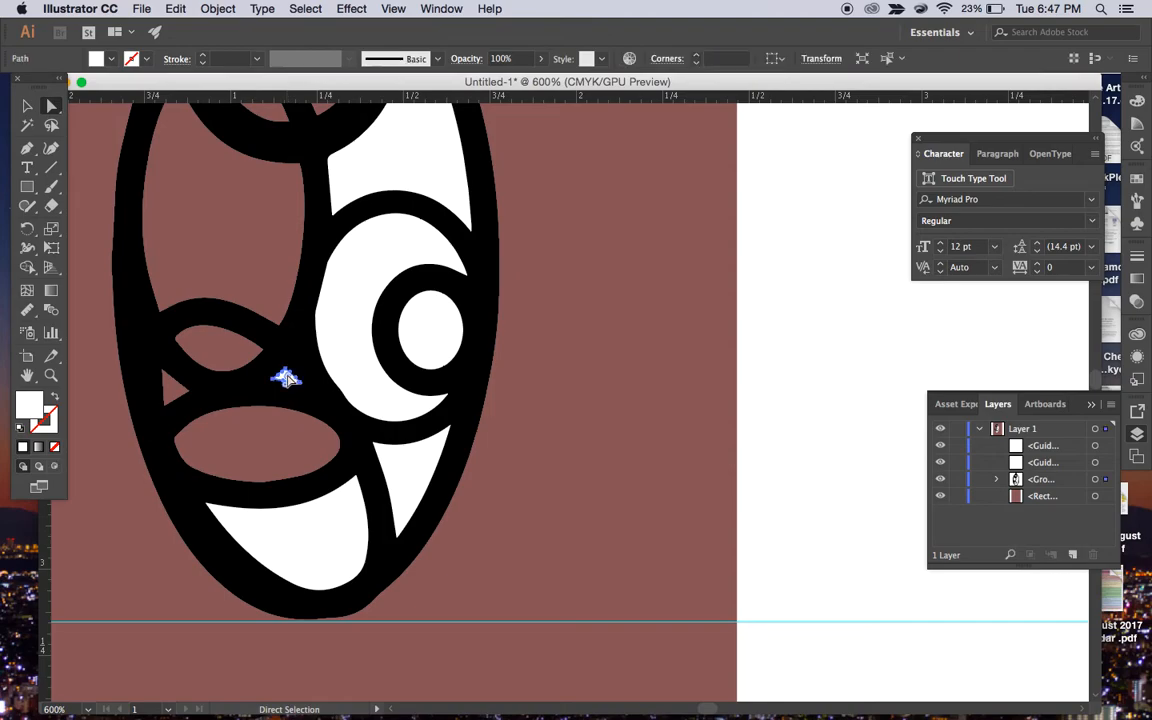
key("Delete")
left_click(316, 561)
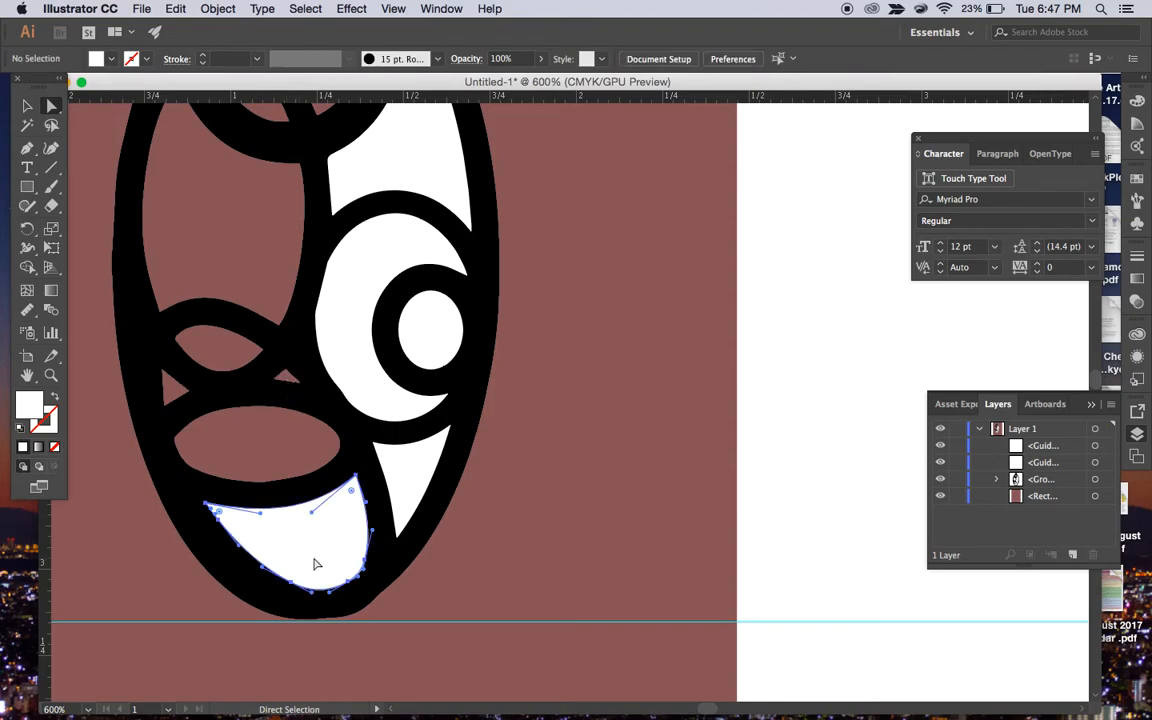
key("Delete")
left_click(411, 476)
key("Delete")
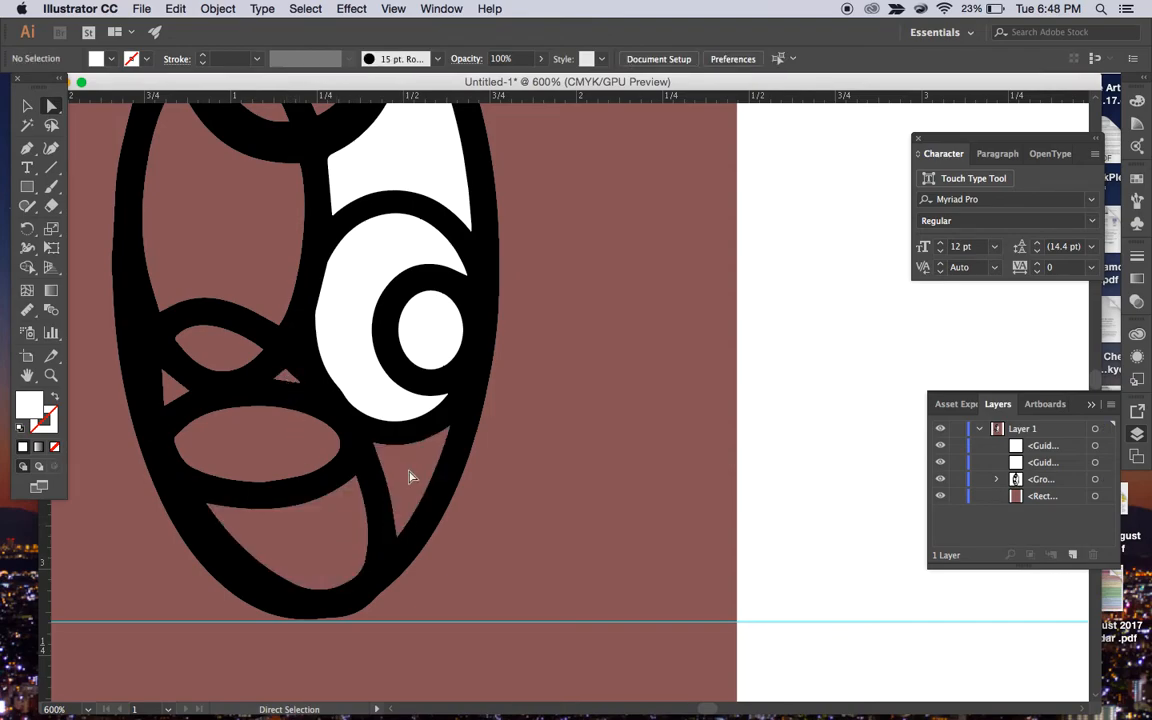
Delete the white shapes in the right circle's crescent, its small inner circle and the tall opening above it.
left_click(350, 337)
key("Delete")
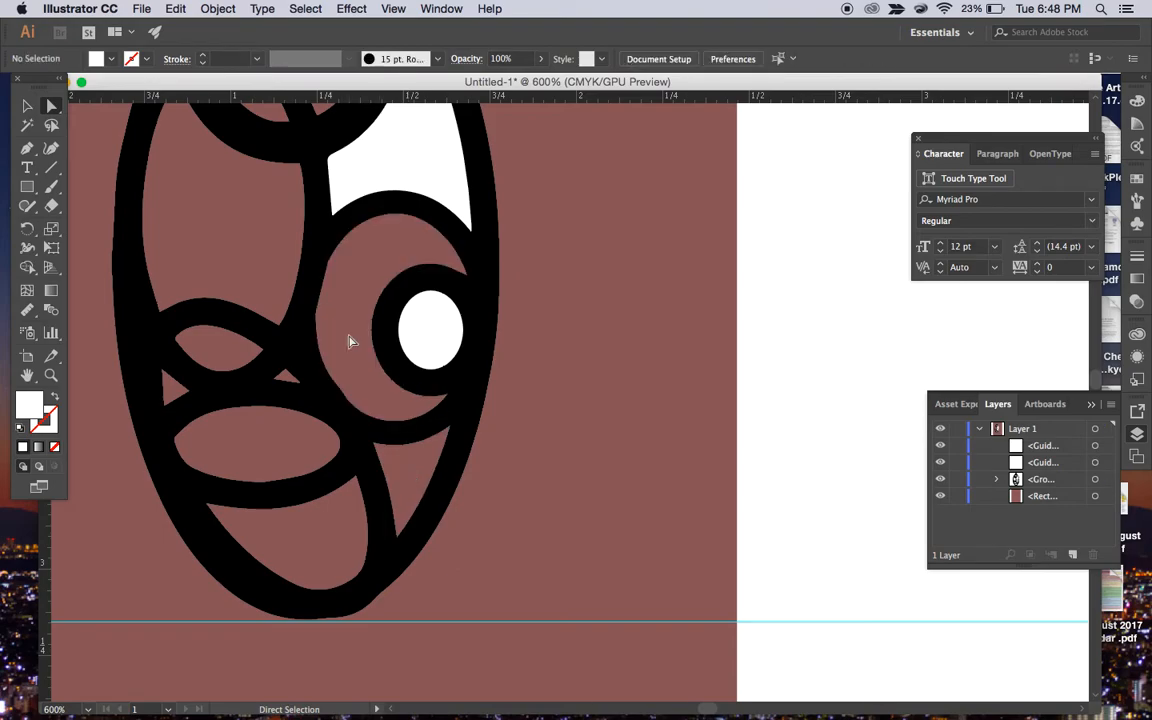
left_click(415, 335)
key("Delete")
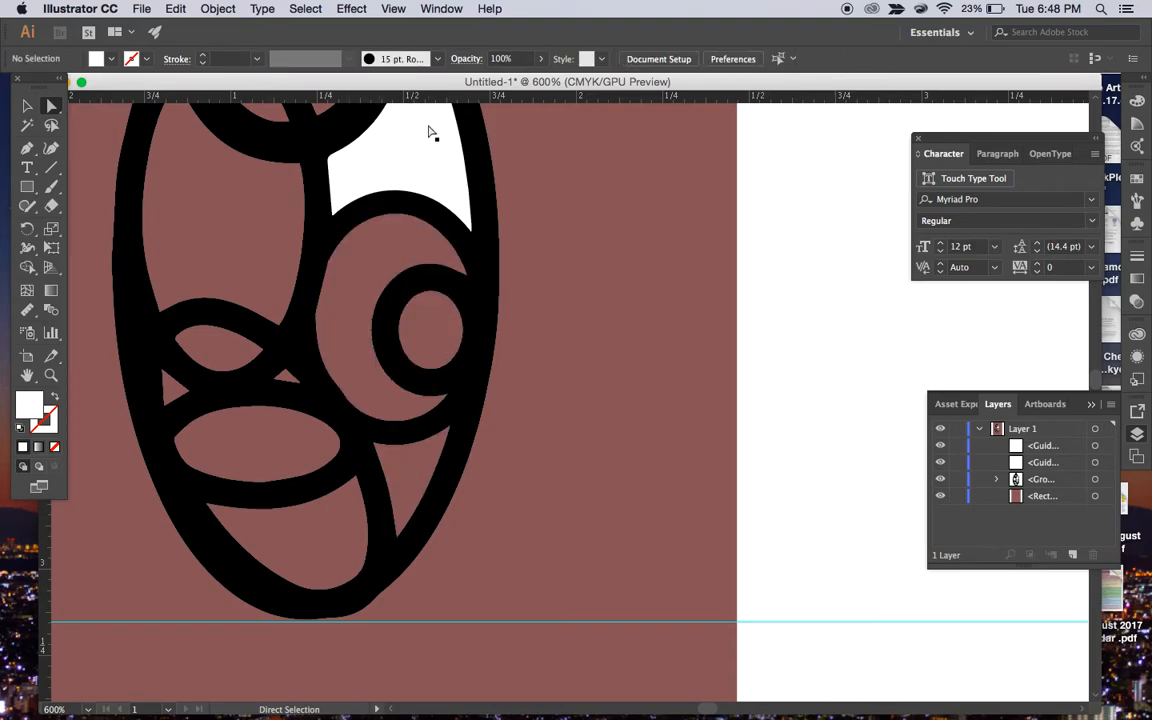
left_click(430, 132)
key("Delete")
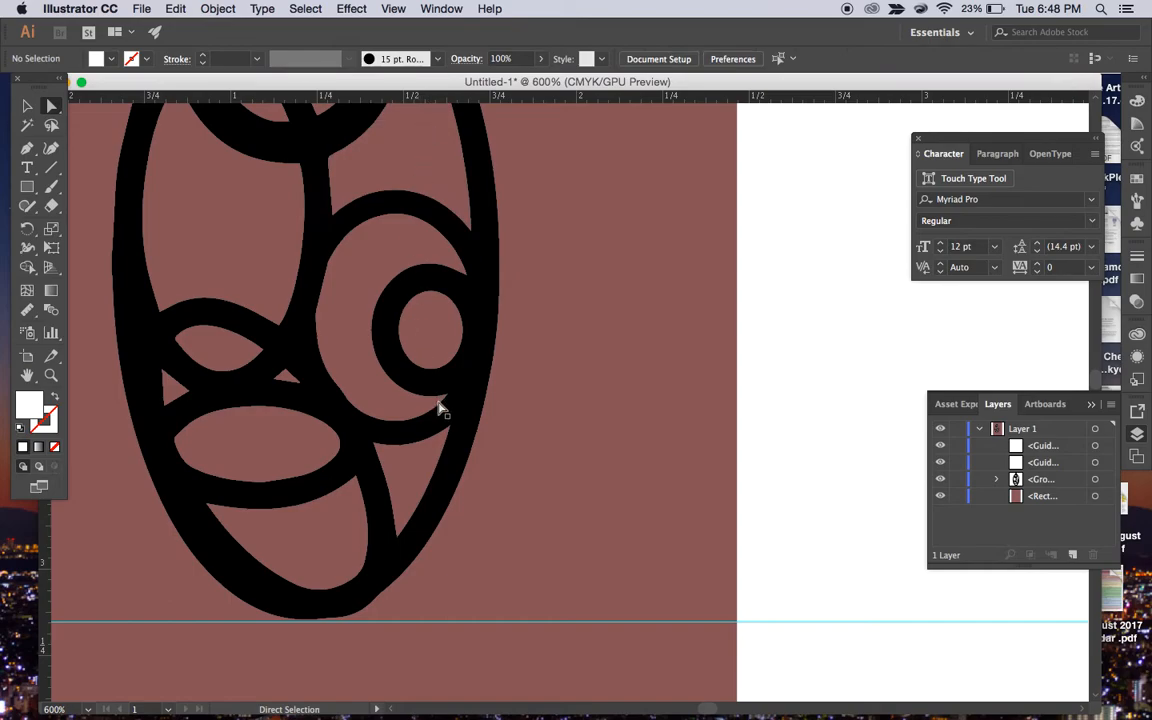
Swap the fill and stroke of the whole traced pendant so it has a black outline and no fill.
key("super+minus")
key("super+minus")
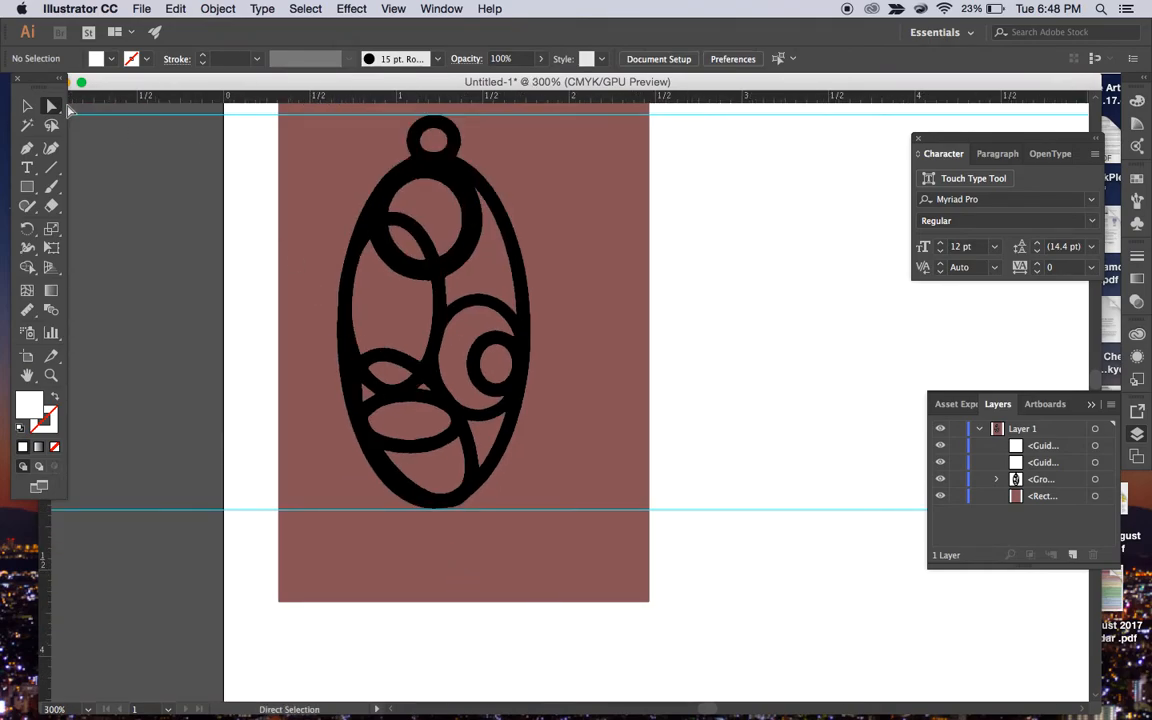
left_click(27, 110)
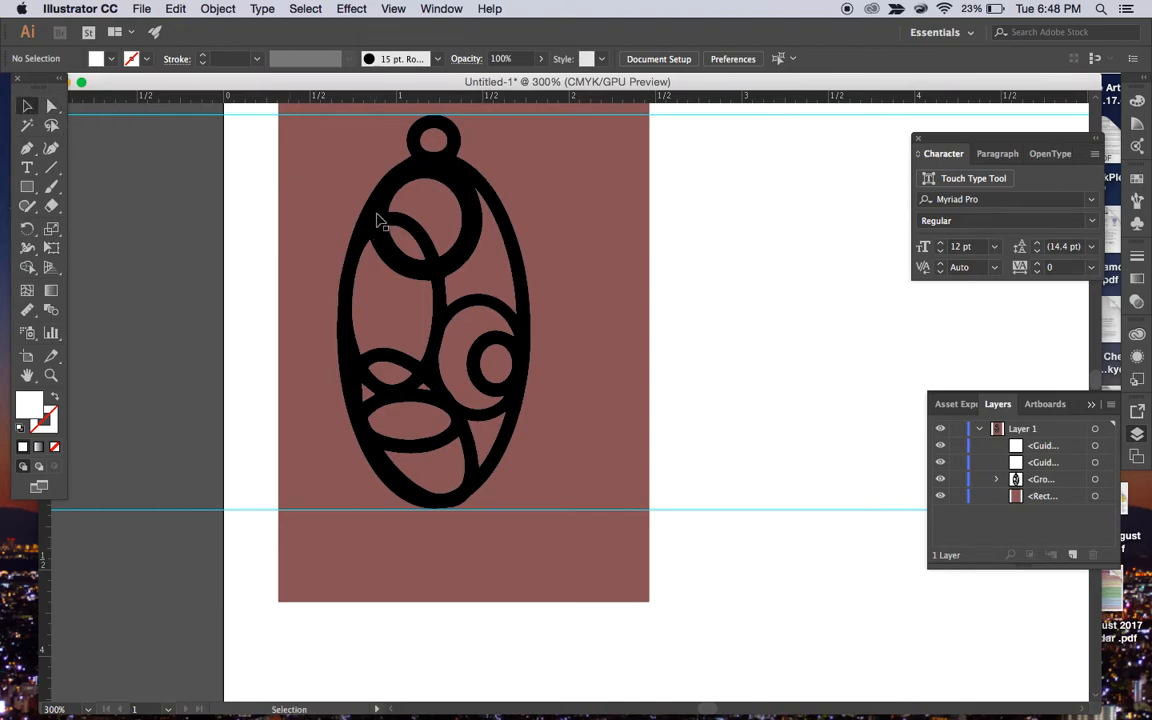
left_click(379, 218)
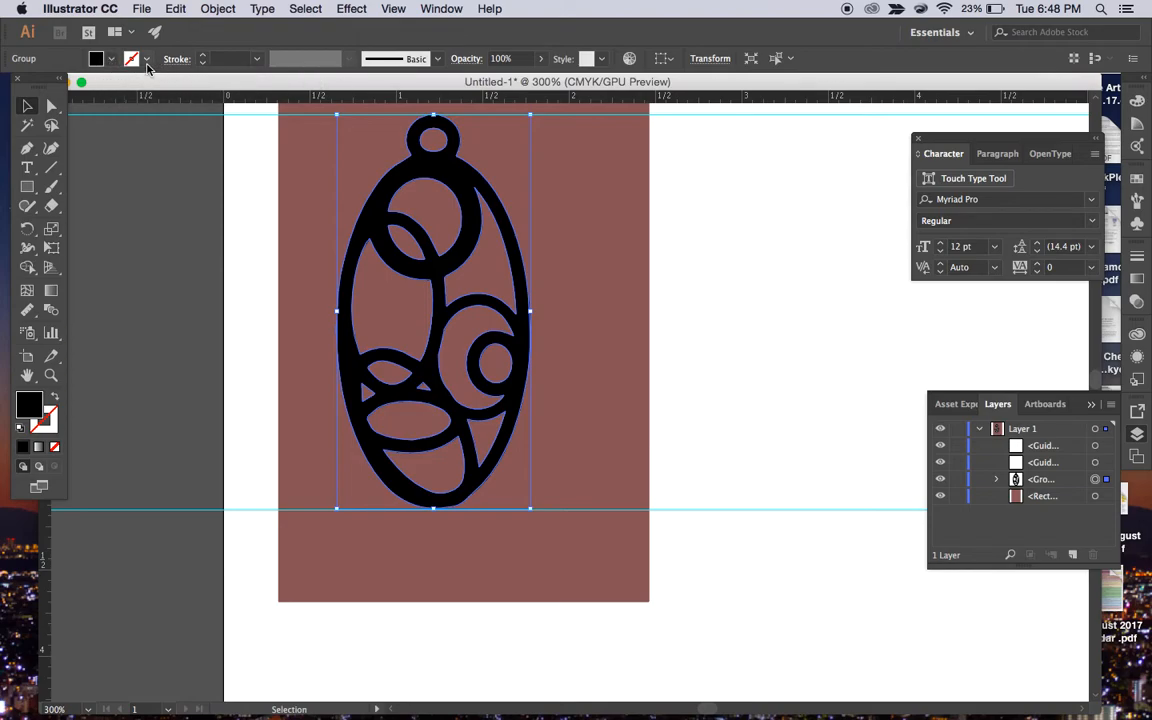
left_click(54, 401)
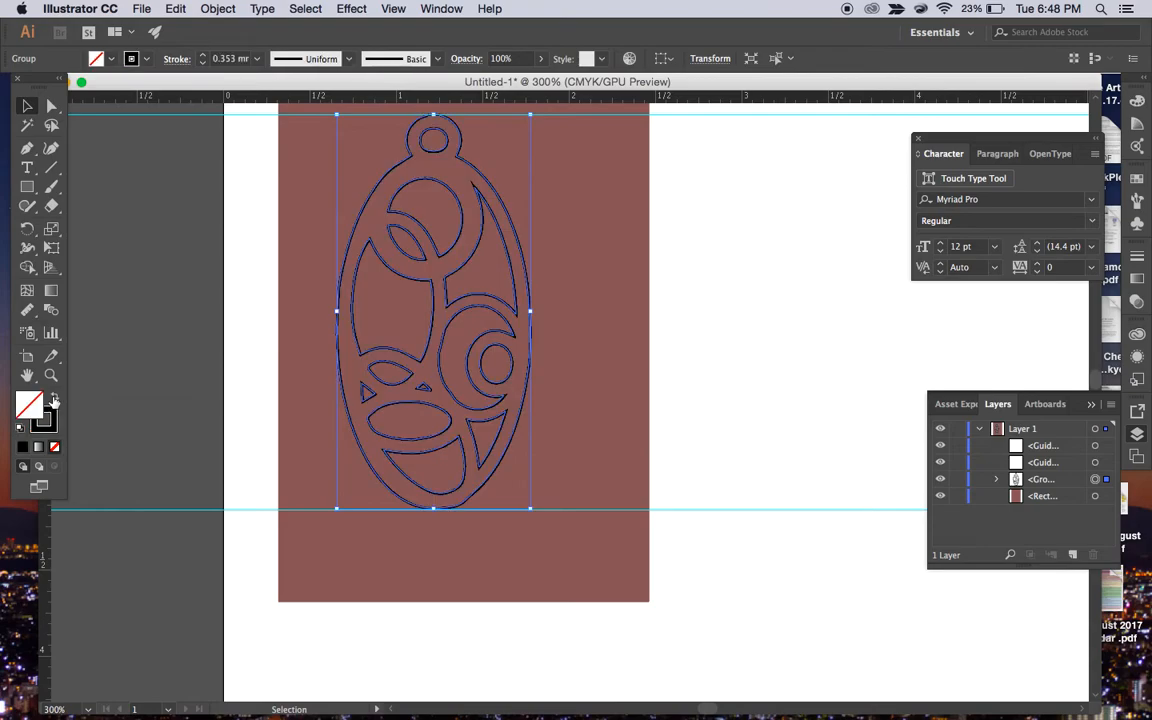
left_click(249, 429)
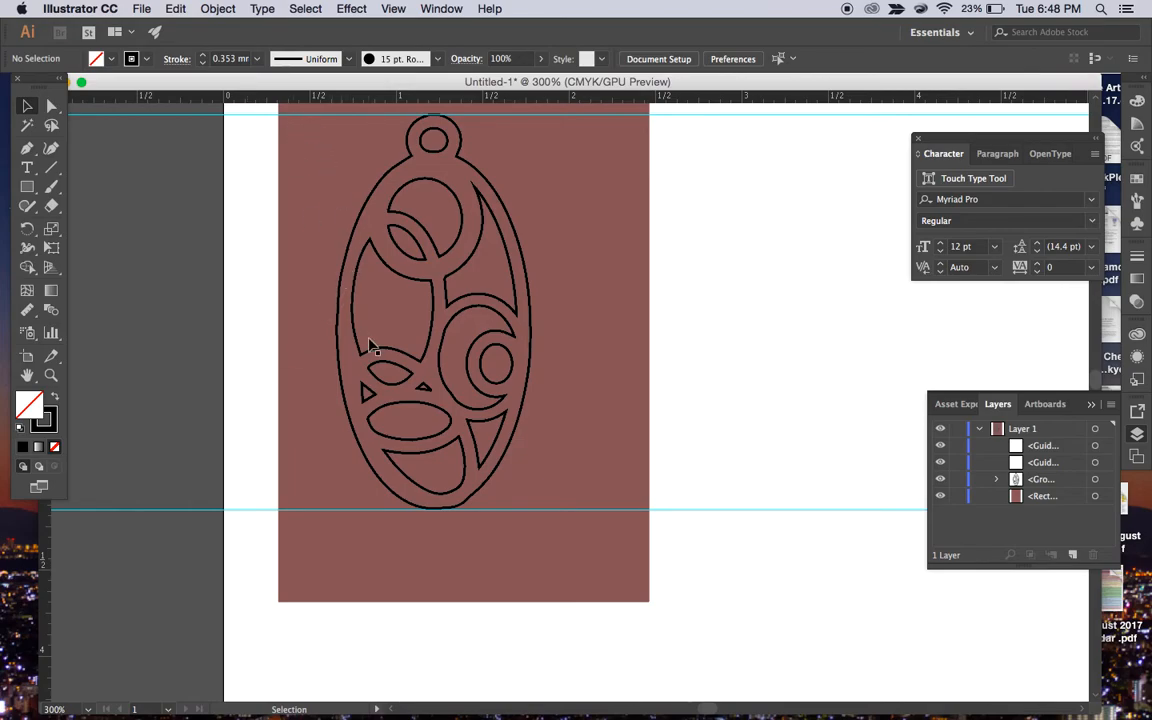
Try to set the stroke weight to 0.001 mm with no artwork selected.
left_click(224, 61)
key("BackSpace")
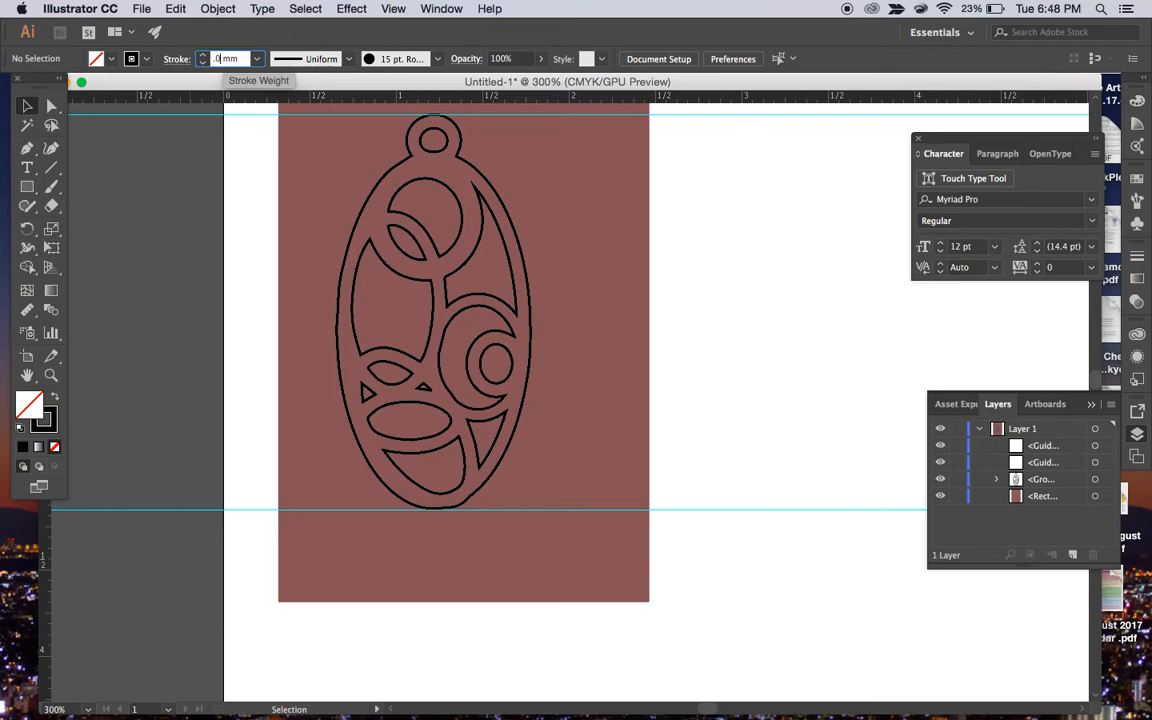
type(".001")
key("Tab")
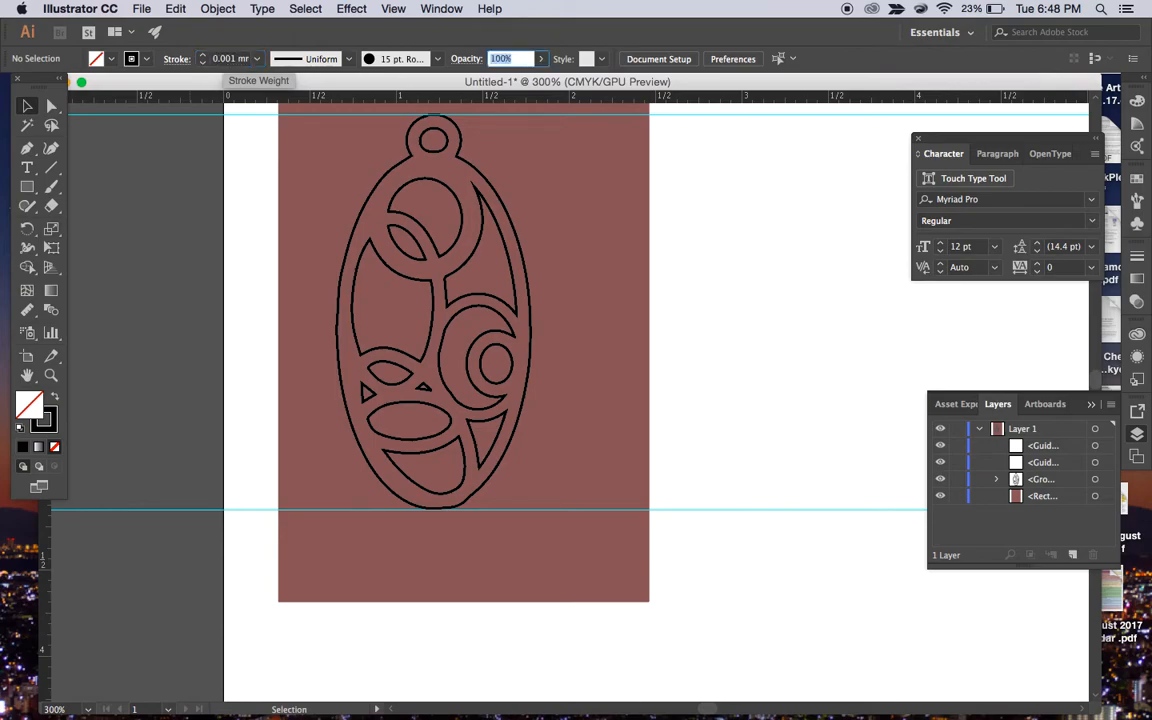
Set the stroke weight of the traced pendant group to 0.001 mm and deselect it.
left_click(436, 256)
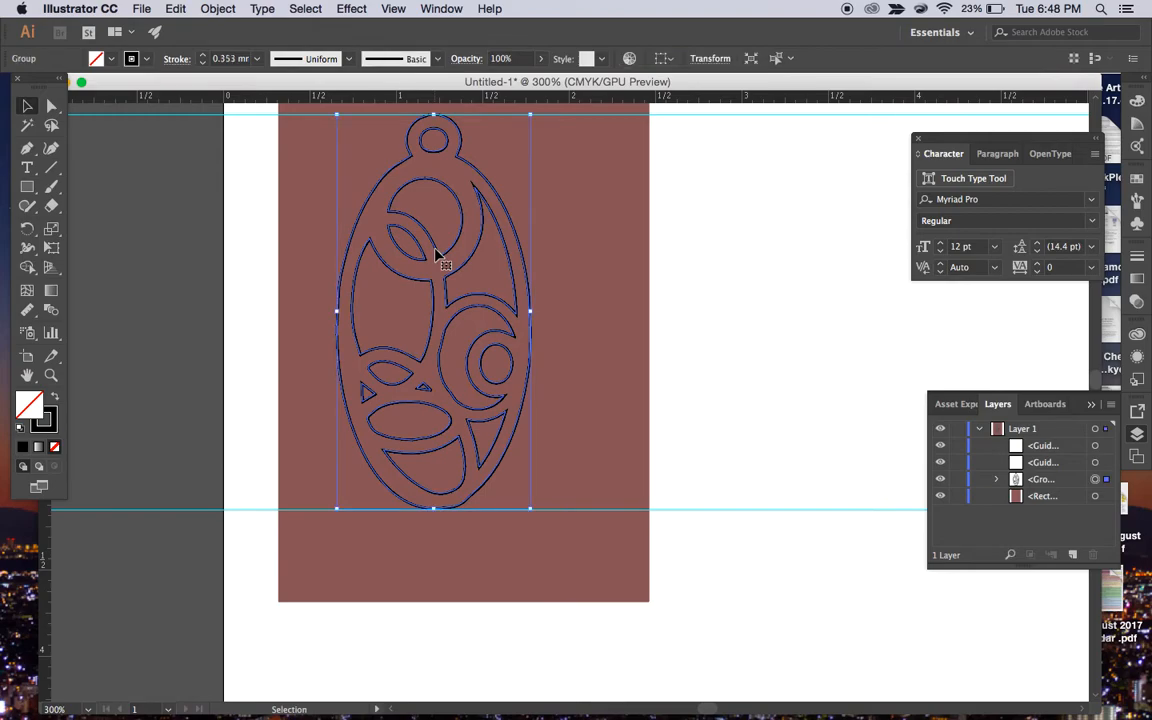
left_click(229, 62)
key("BackSpace")
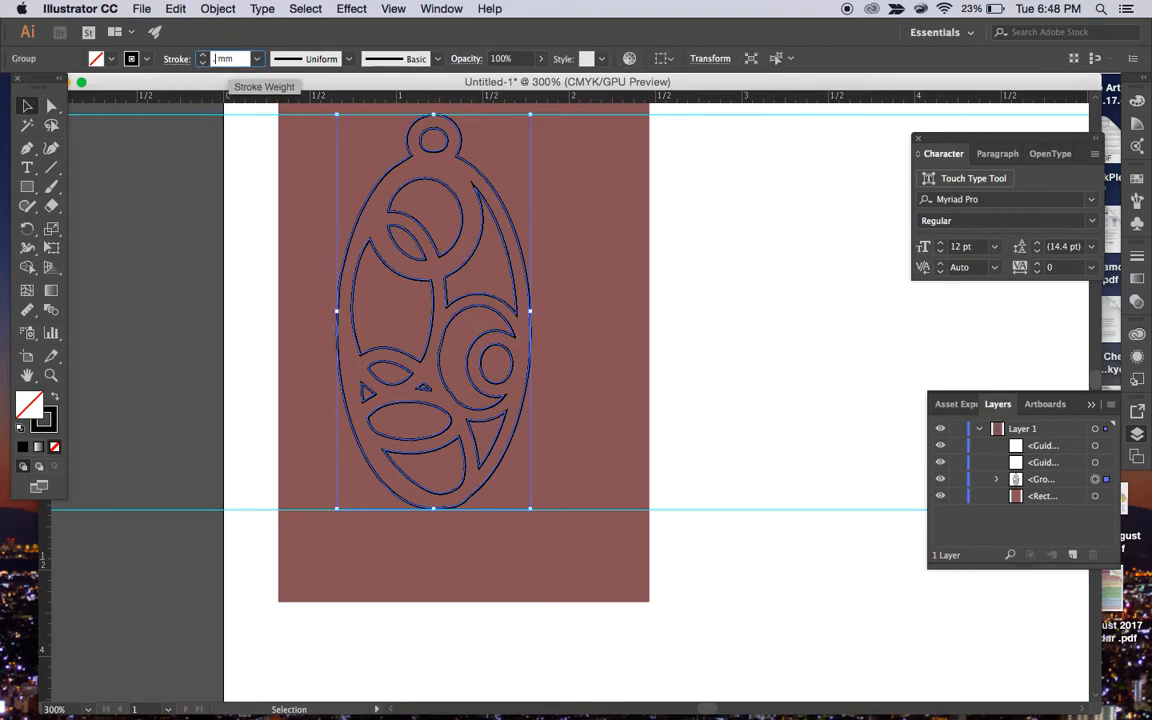
type(".001")
key("Return")
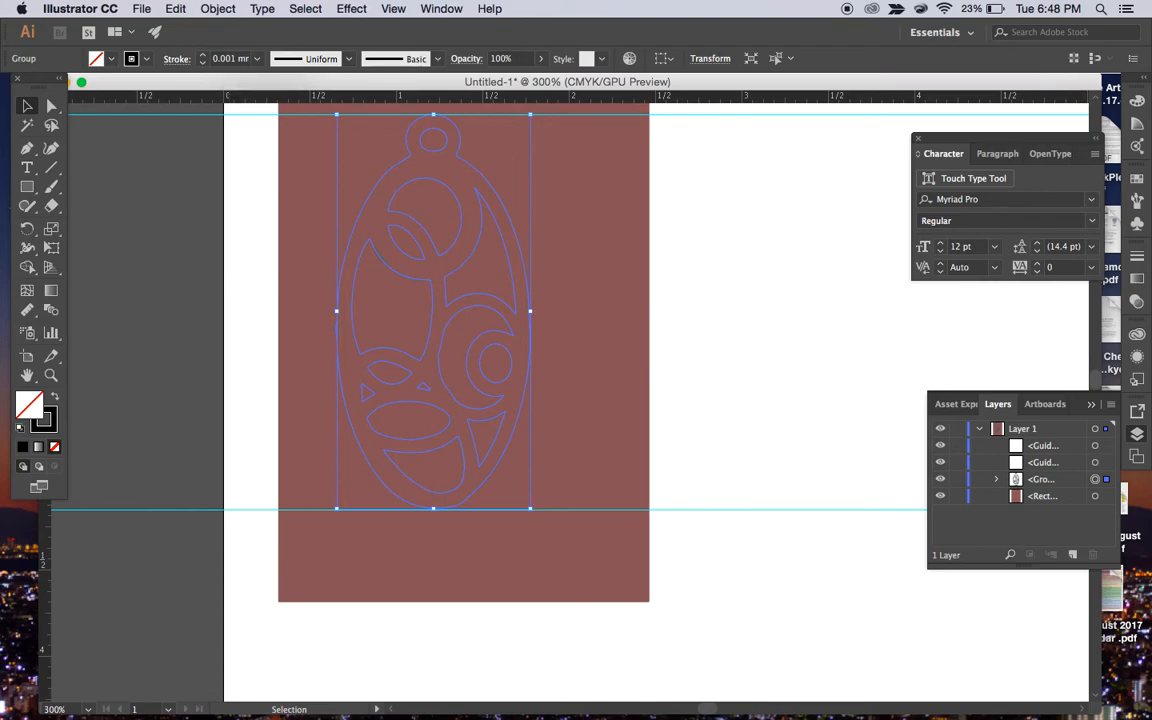
left_click(268, 209)
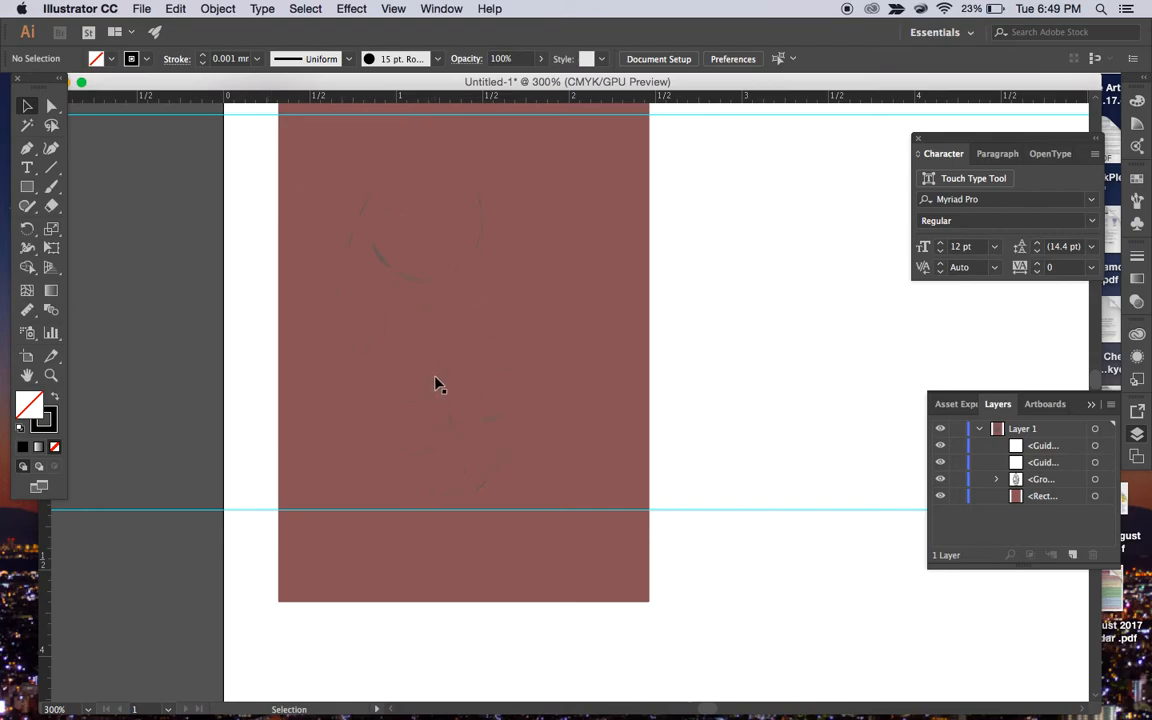
Select only the traced pendant group through its layer entry and duplicate it within Layer 1.
key("super+a")
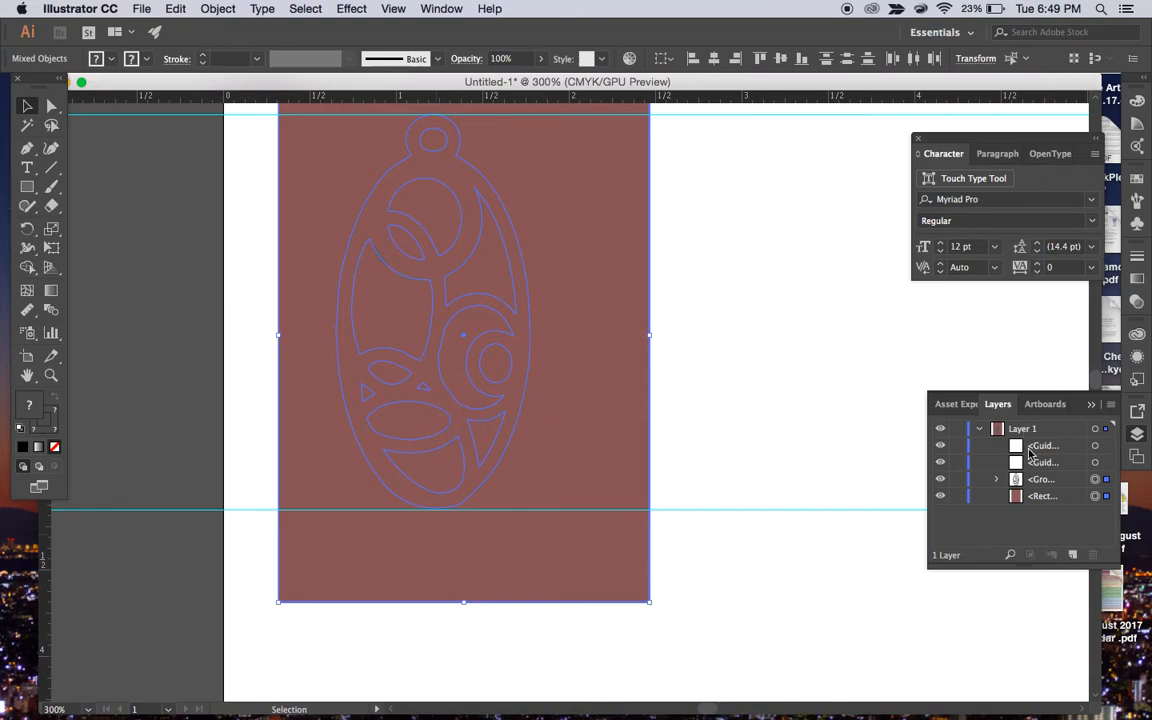
left_click(1040, 484)
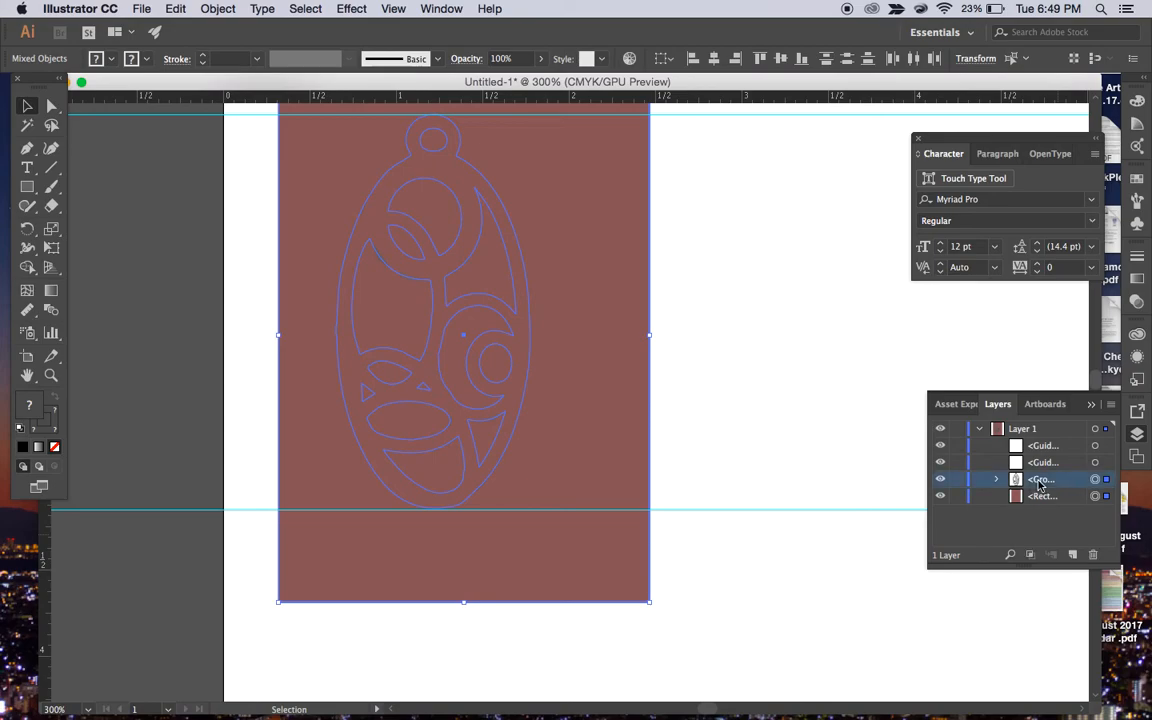
left_click_drag(1078, 392, 814, 128)
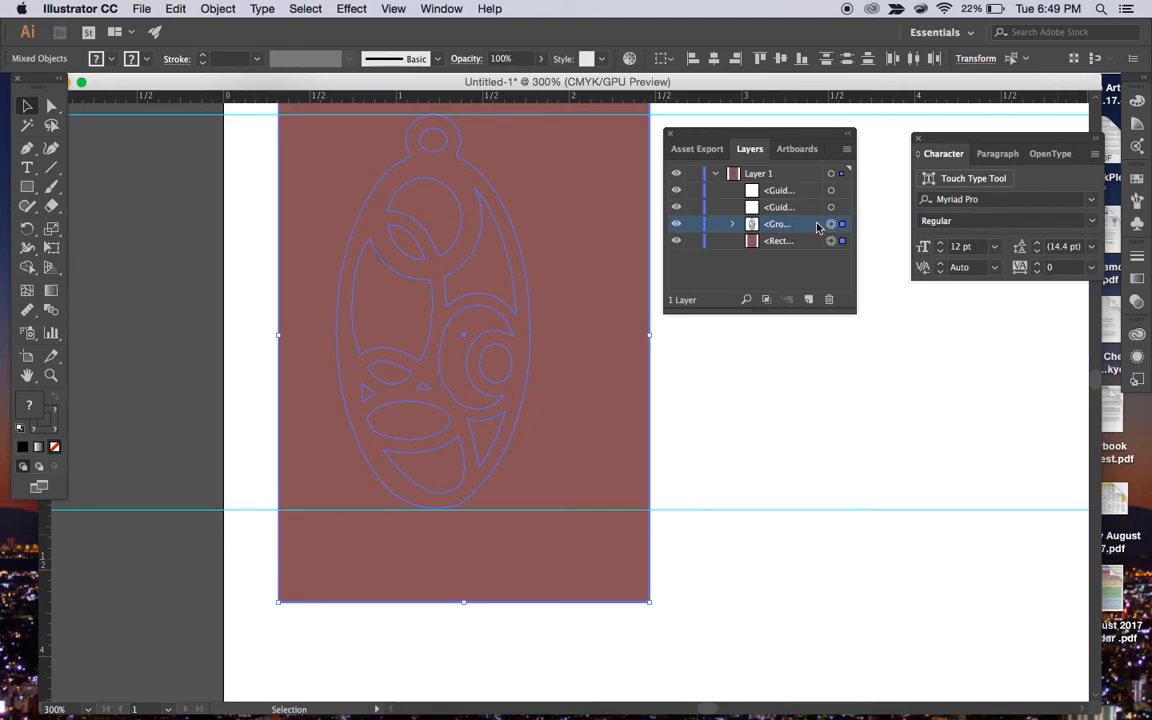
left_click(895, 256)
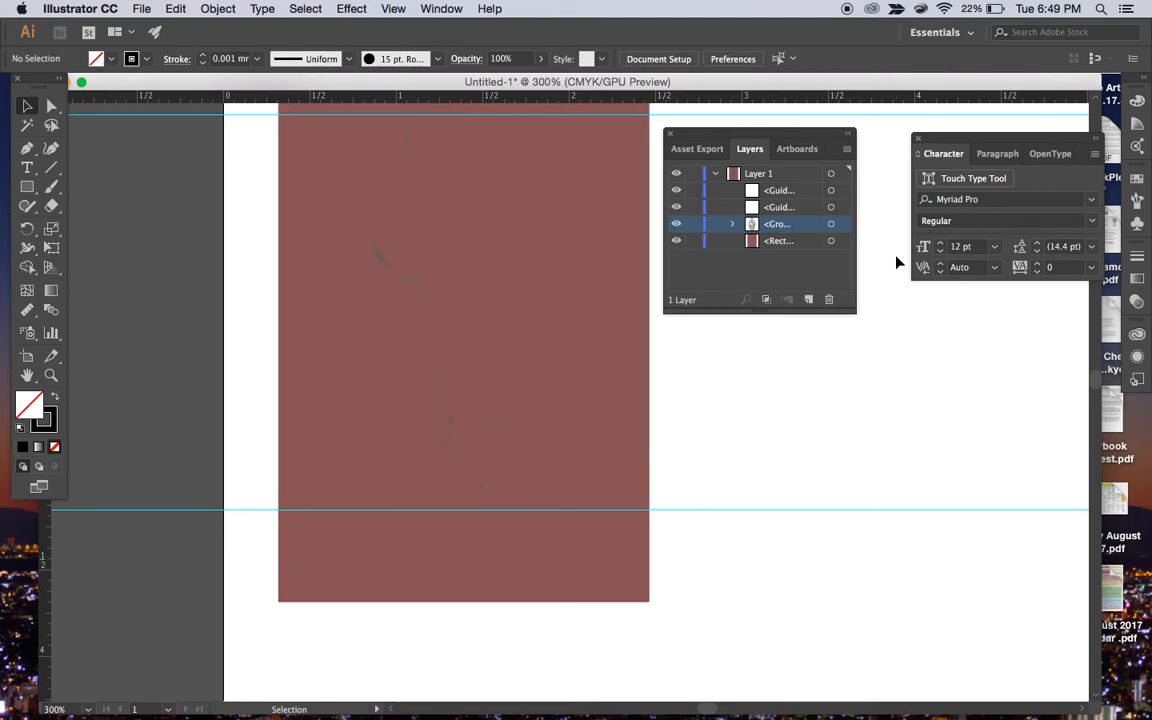
left_click(831, 224)
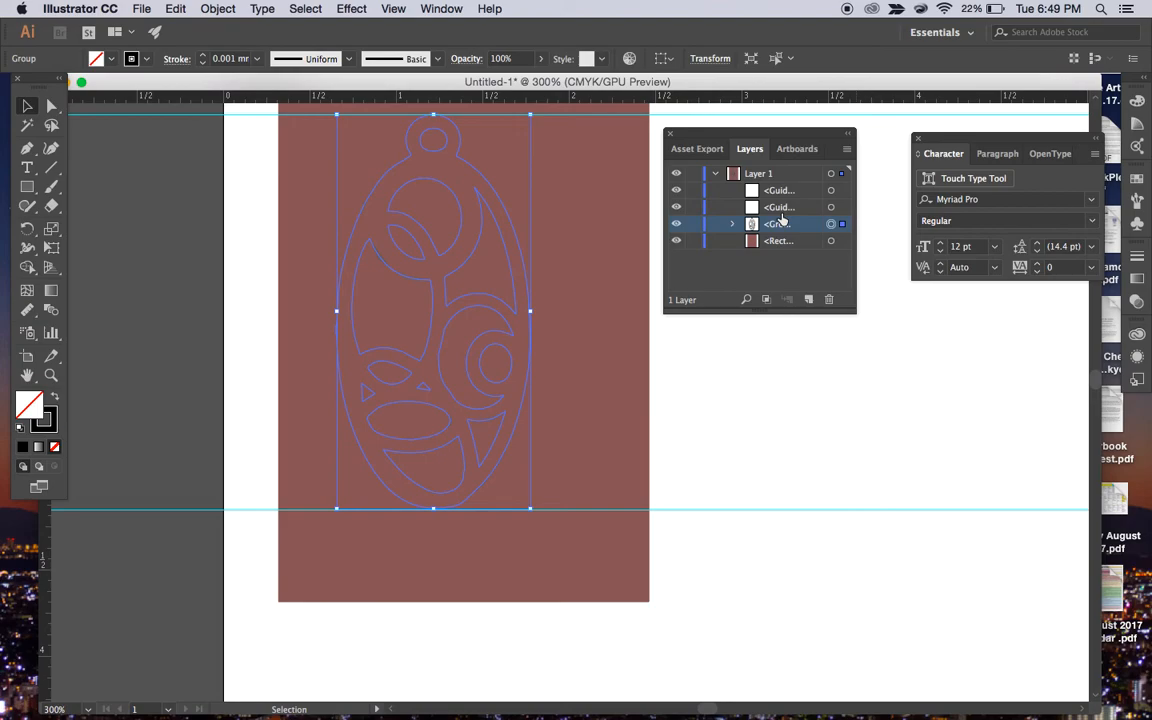
left_click_drag(783, 232, 810, 300)
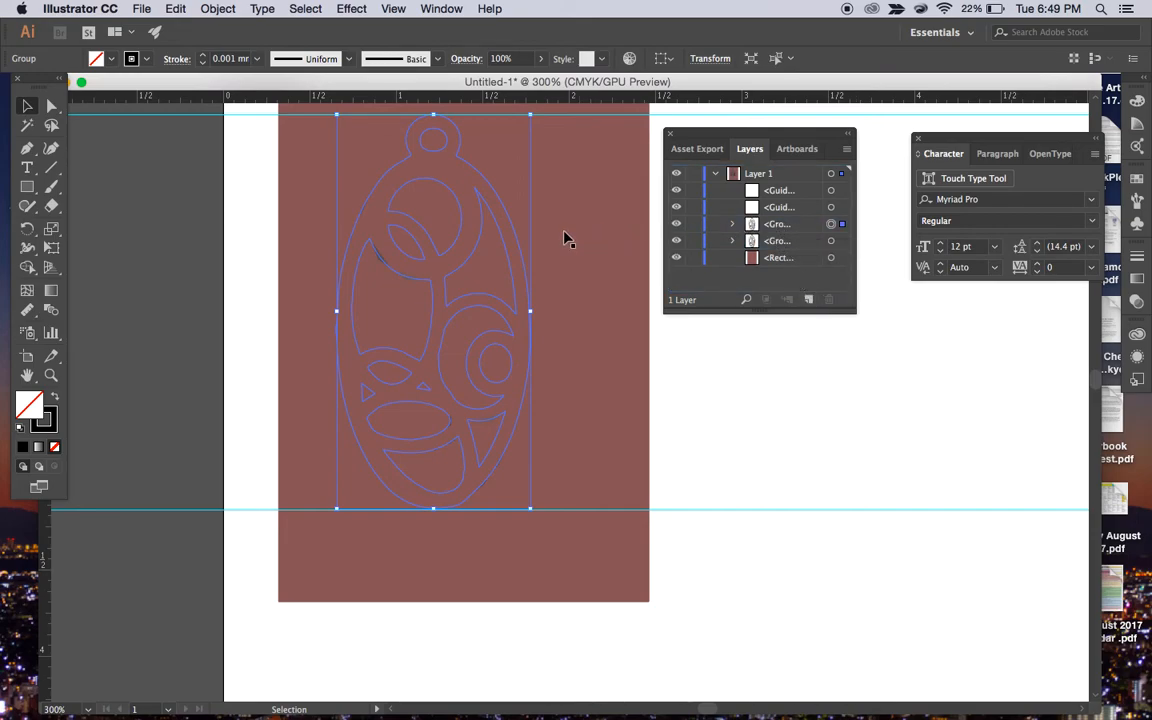
Move the duplicated pendant about 1.3 inches to the right of the original, keeping both at the same height.
left_click_drag(480, 207, 776, 227)
left_click_drag(668, 132, 829, 131)
left_click_drag(504, 206, 728, 198)
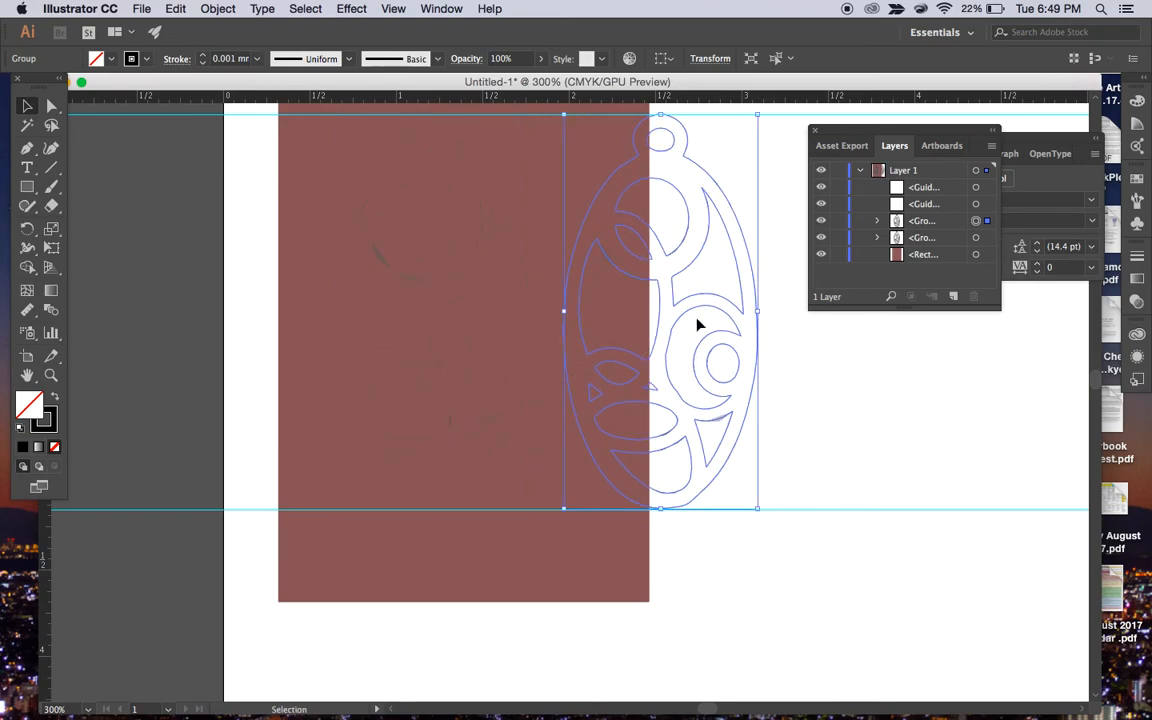
Hide the reddish-brown background rectangle, move both pendants together into the artboard's upper-left corner, and deselect them.
left_click(981, 239, "shift")
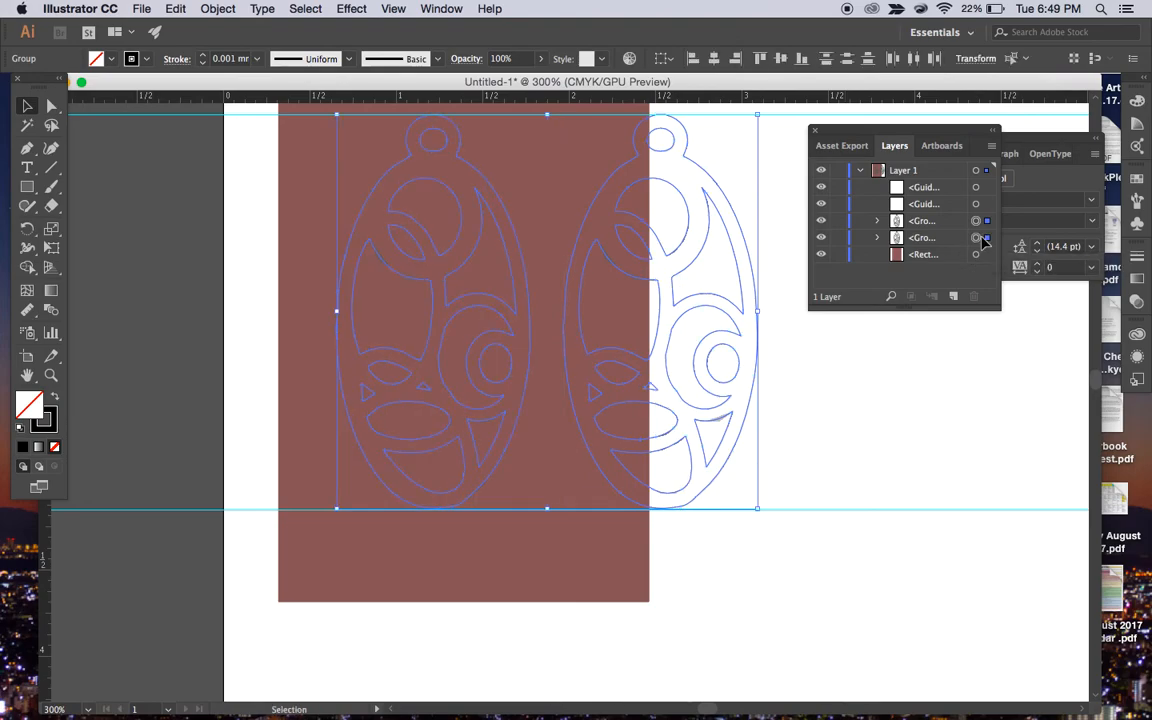
left_click(821, 255)
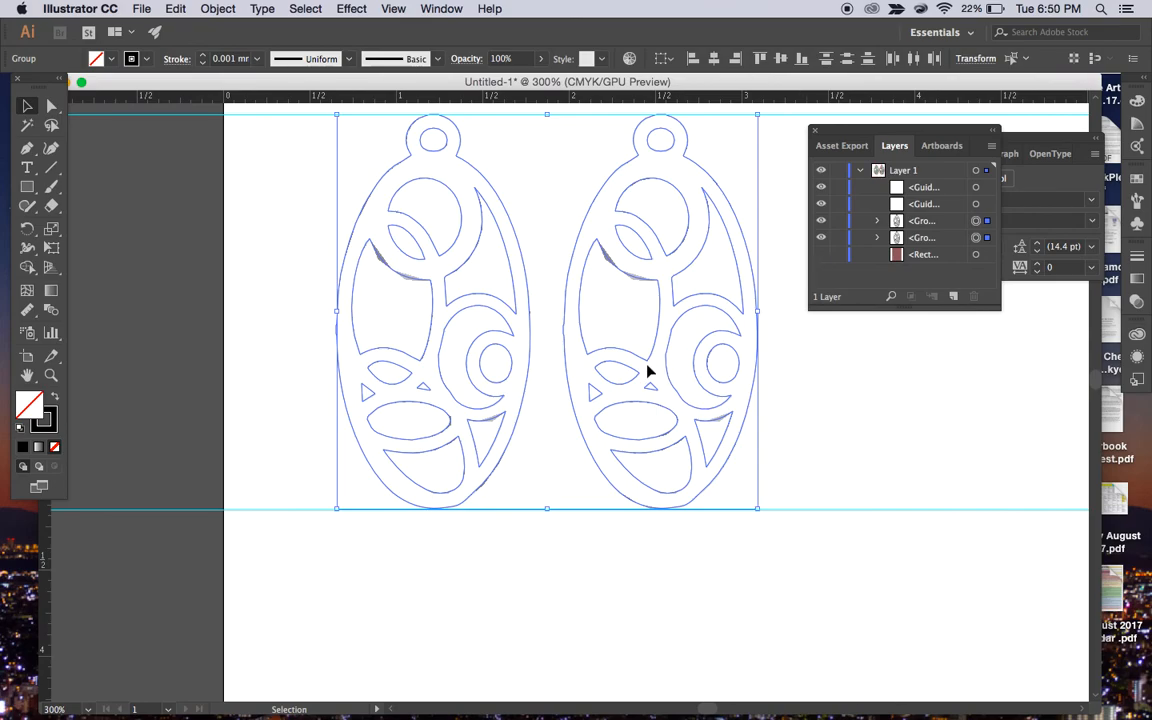
scroll(647, 371, "up", 3)
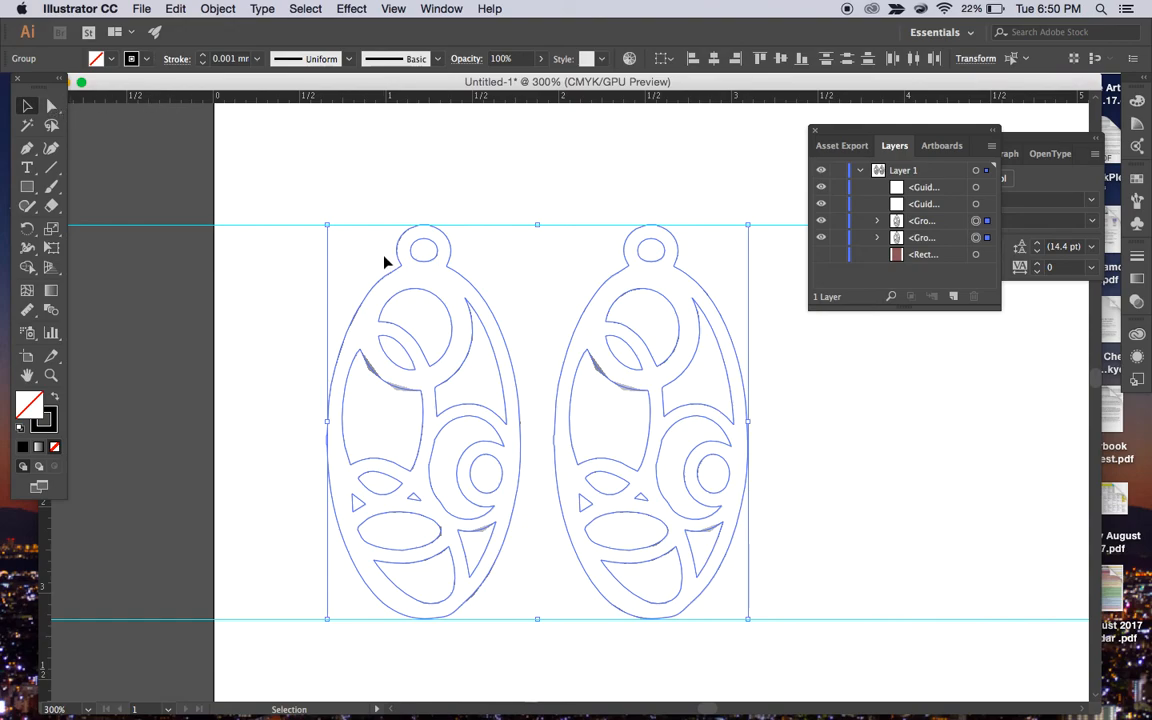
left_click_drag(398, 265, 307, 147)
scroll(306, 141, "up", 5)
mouse_move(332, 257)
left_mouse_down()
mouse_move(319, 233)
mouse_move(326, 242)
left_mouse_up()
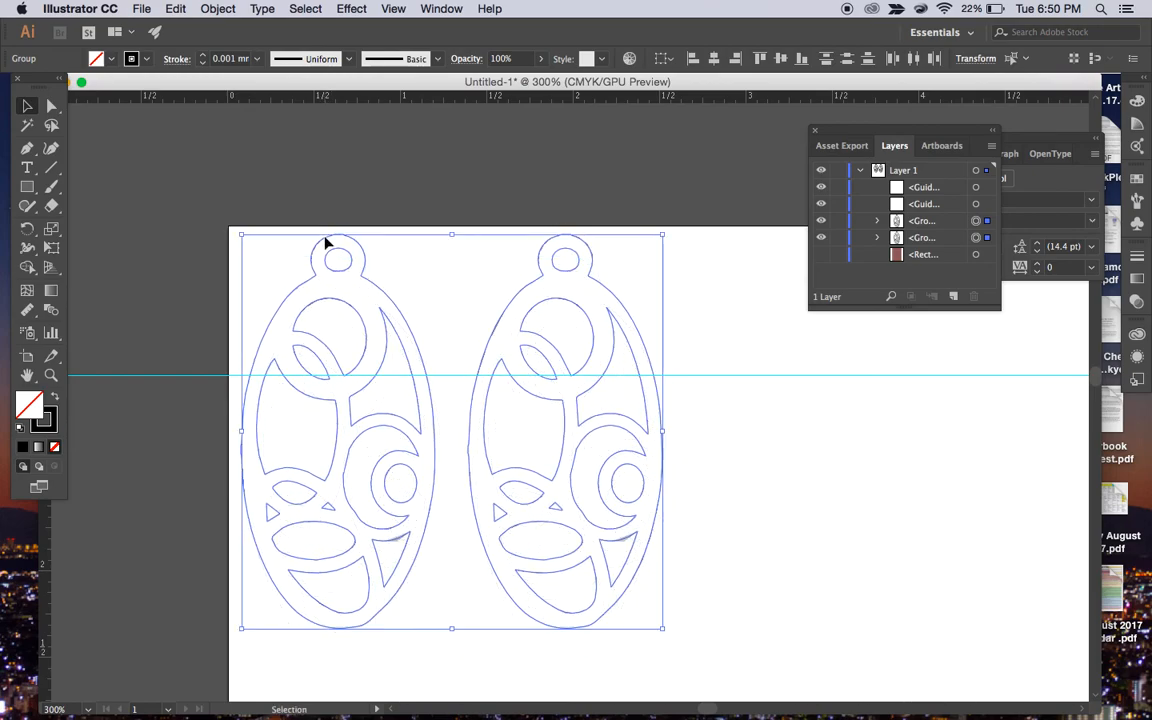
left_click(728, 347)
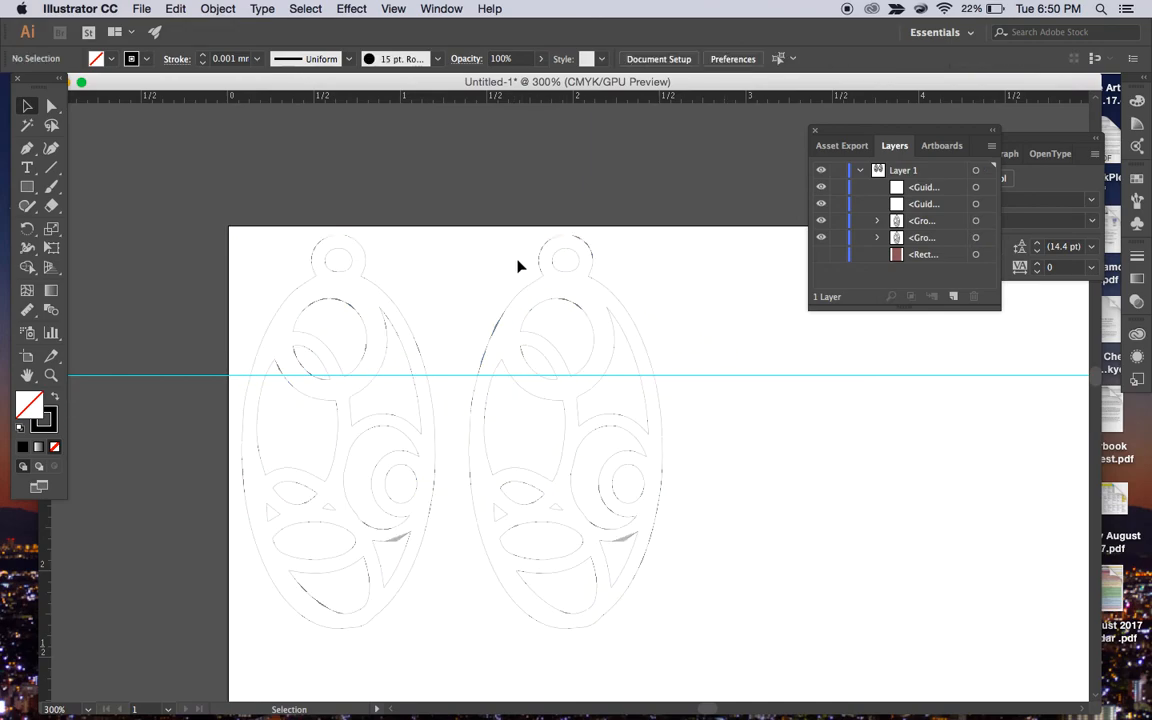
Nudge the right-hand pendant left until only a narrow gap separates it from the other pendant.
left_click_drag(453, 193, 681, 669)
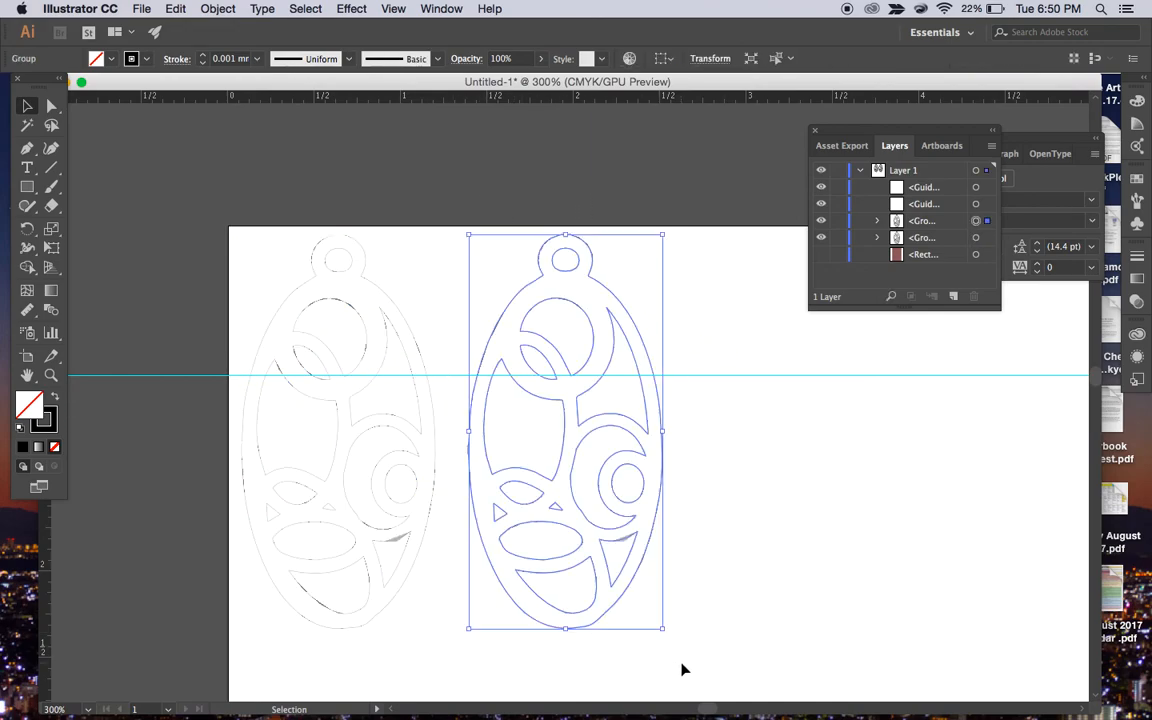
key("Left")
key("Left")
key("Left")
key("Left")
key("Left")
key("Left")
key("Left")
key("Left")
key("Left")
key("Left")
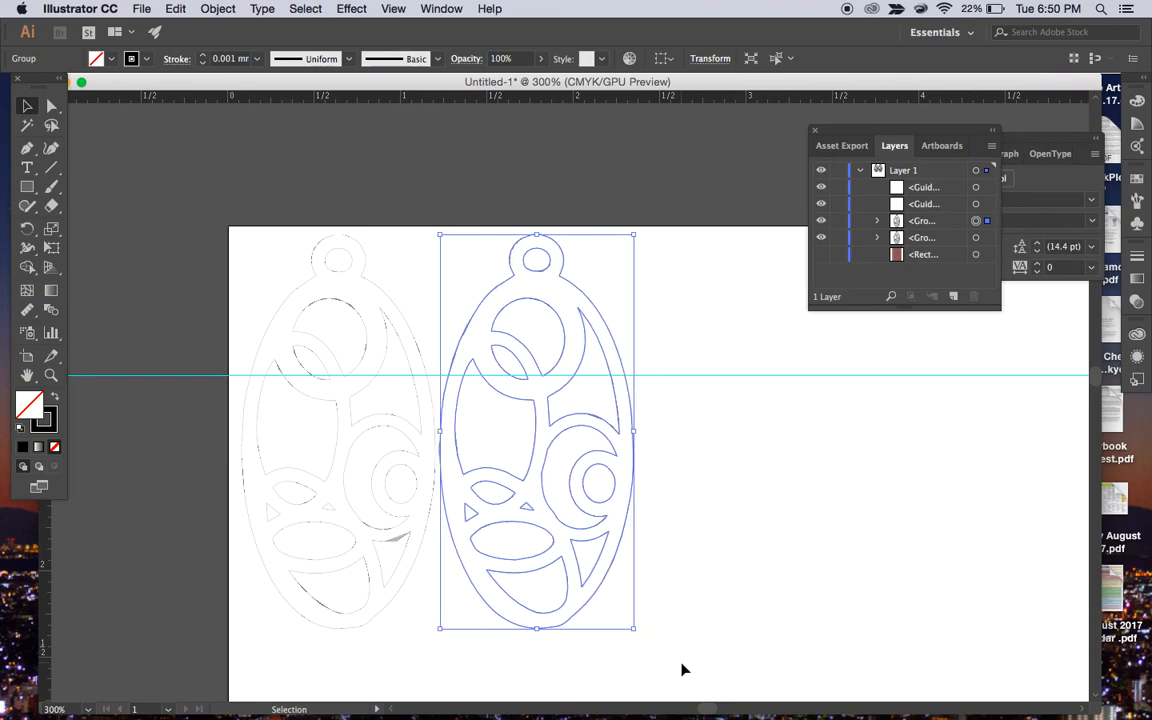
Hide both horizontal guides and deselect the pendant copy.
scroll(681, 669, "down", 5)
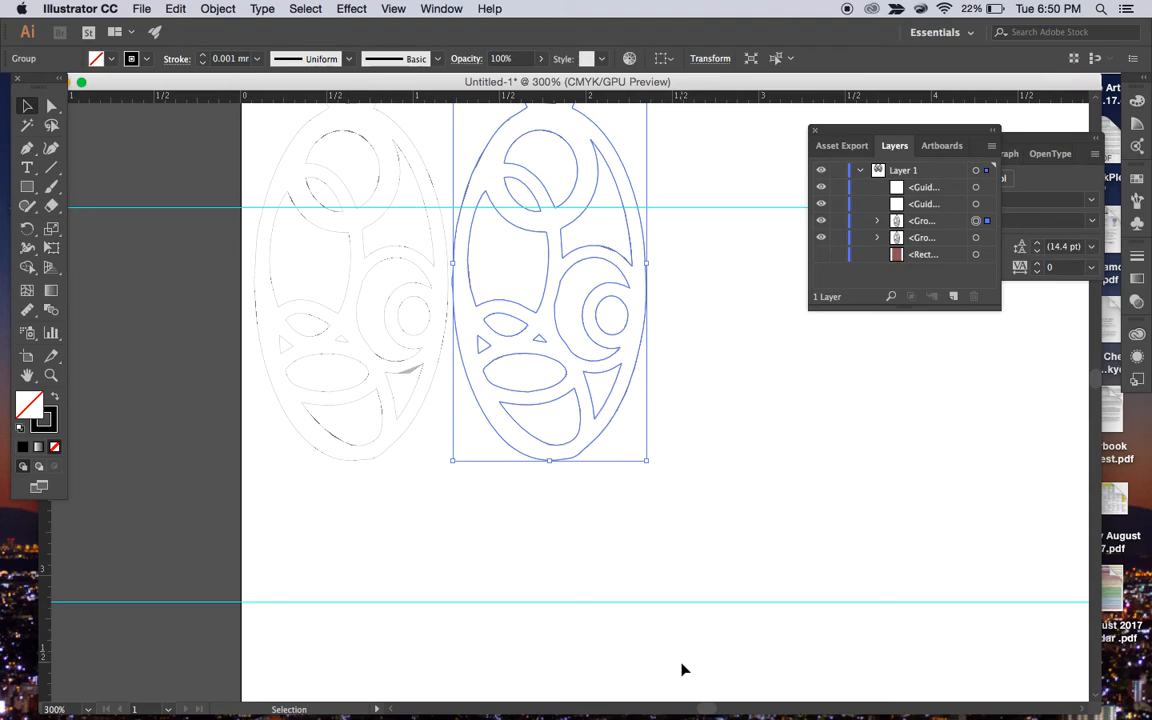
scroll(633, 594, "up", 2)
scroll(633, 594, "up", 3)
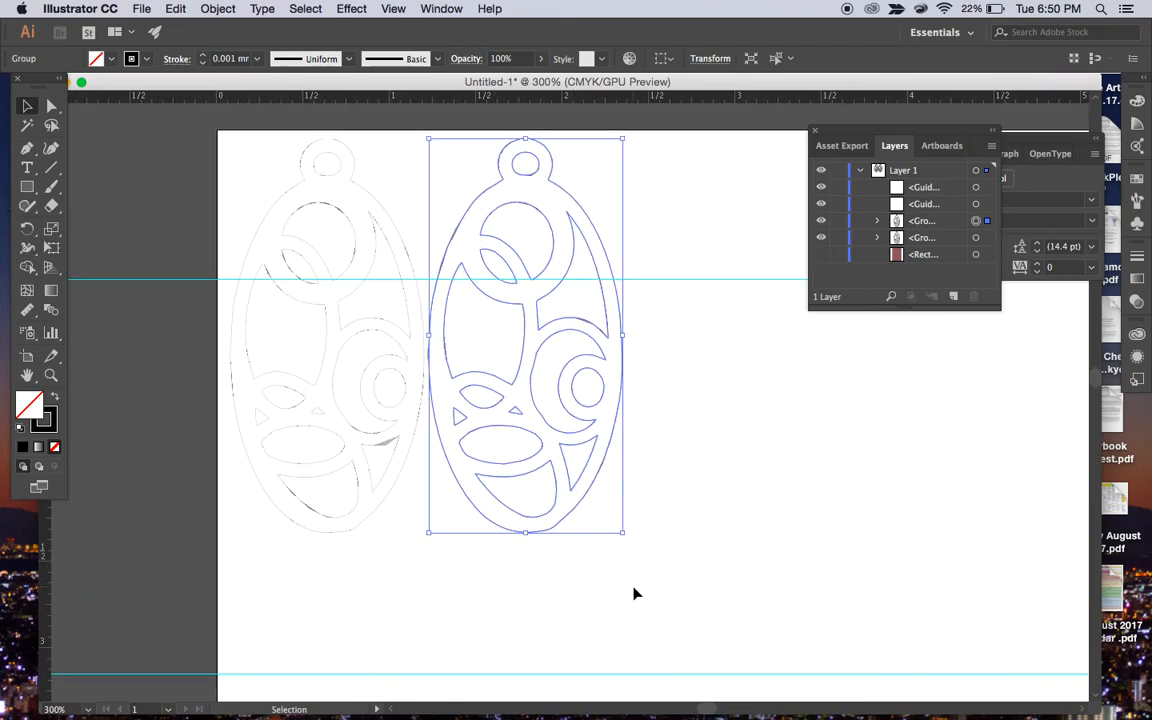
left_click(821, 204)
left_click(821, 188)
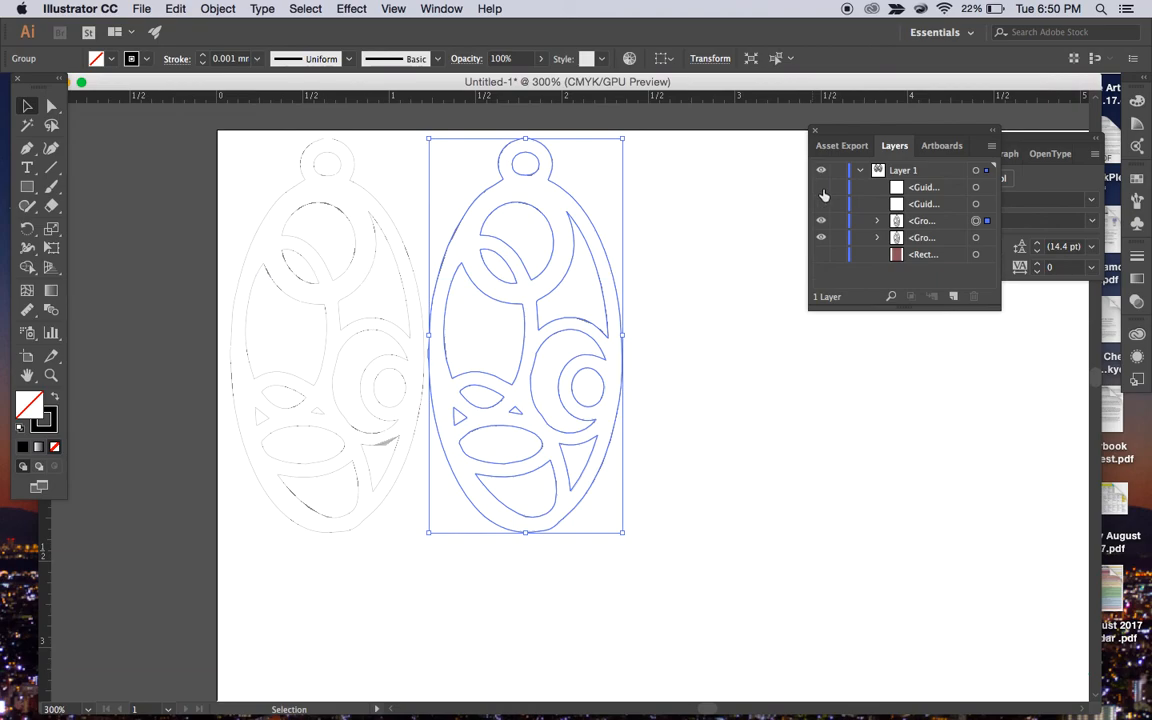
left_click(713, 297)
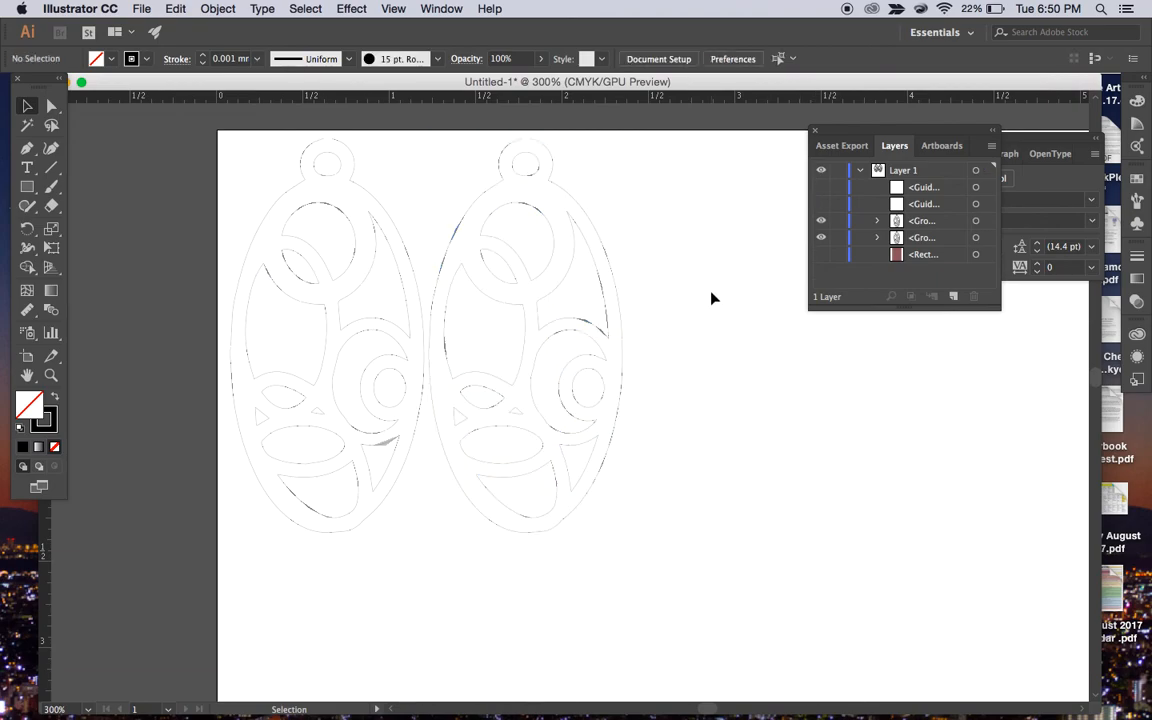
Save the document to the Desktop in Adobe Illustrator format, named with the owner's surname before Earrings1, using the Illustrator CC version.
key("a")
key("super+s")
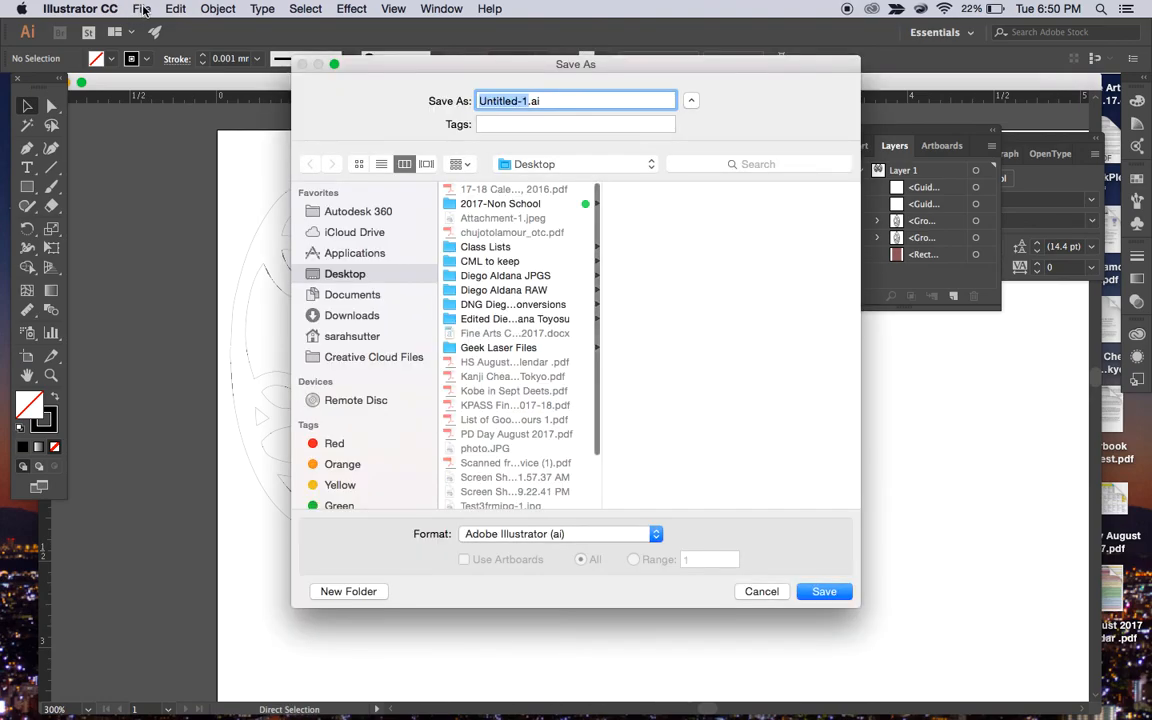
type("Earrings1")
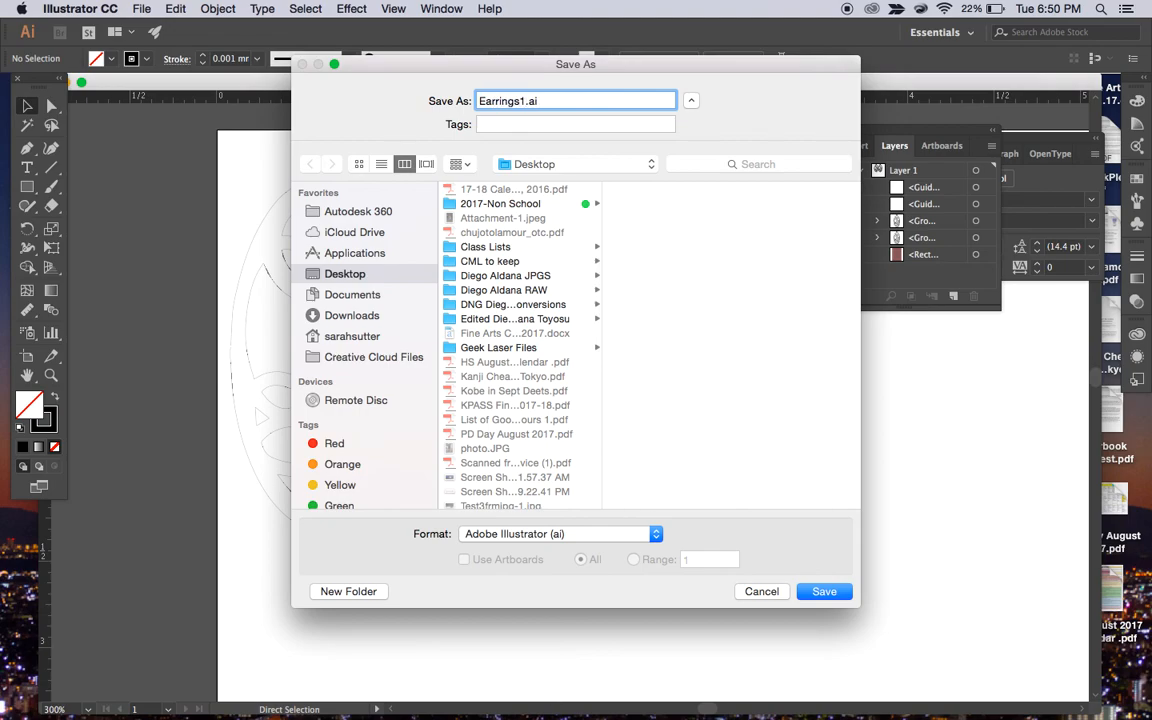
type("Sutter")
left_click(481, 101)
type("Sutter")
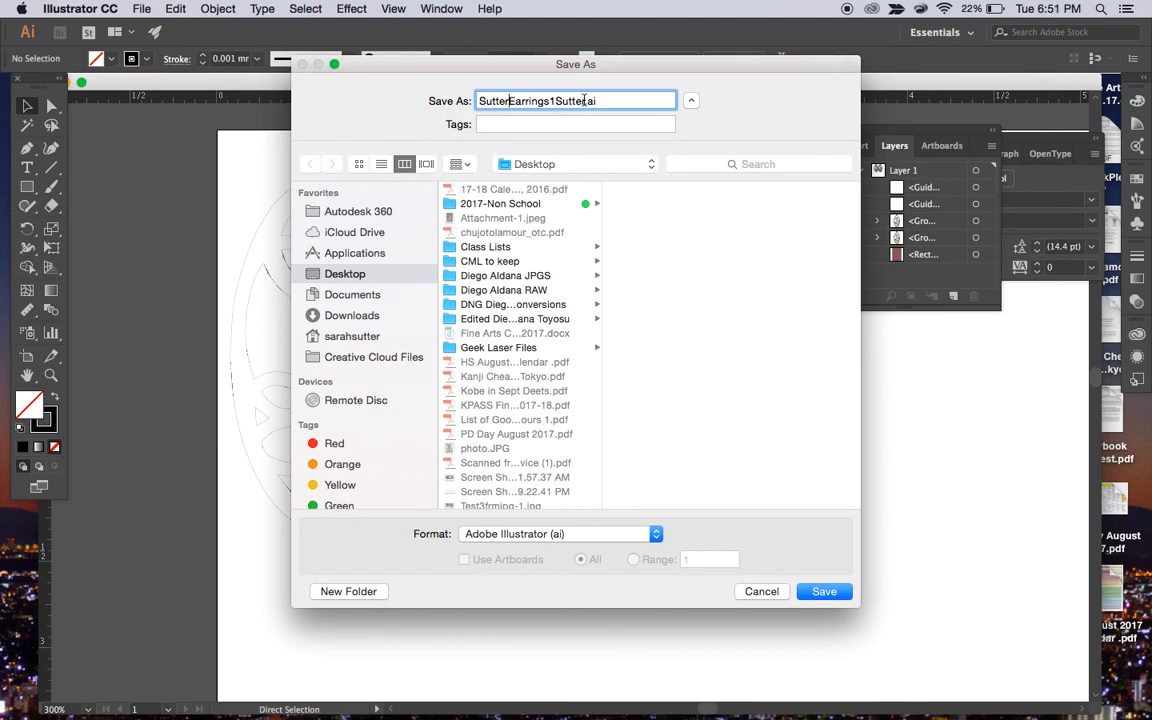
key("BackSpace")
key("BackSpace")
key("BackSpace")
key("BackSpace")
key("BackSpace")
left_click(824, 592)
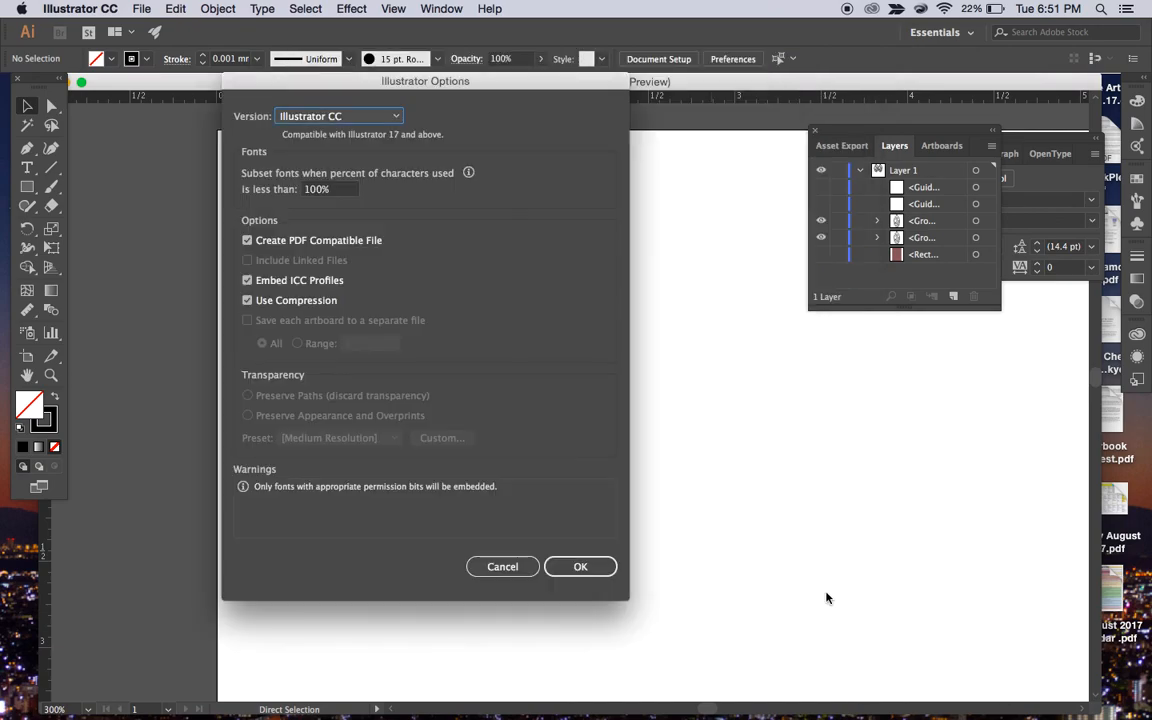
left_click(583, 568)
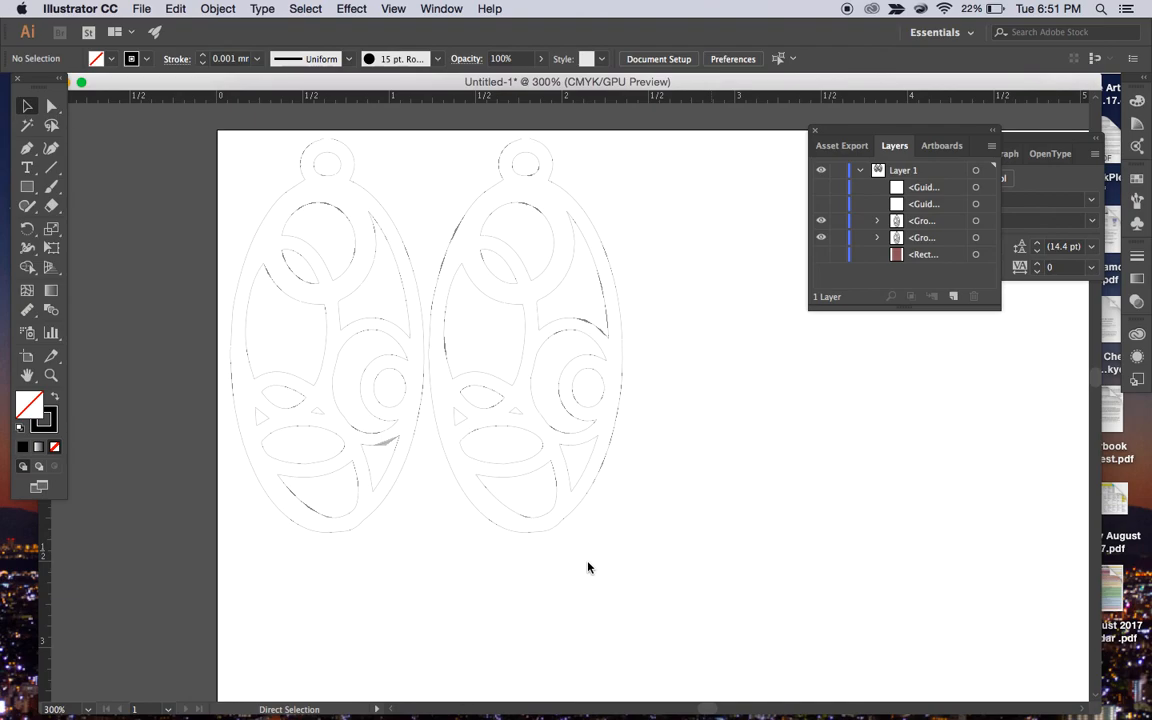